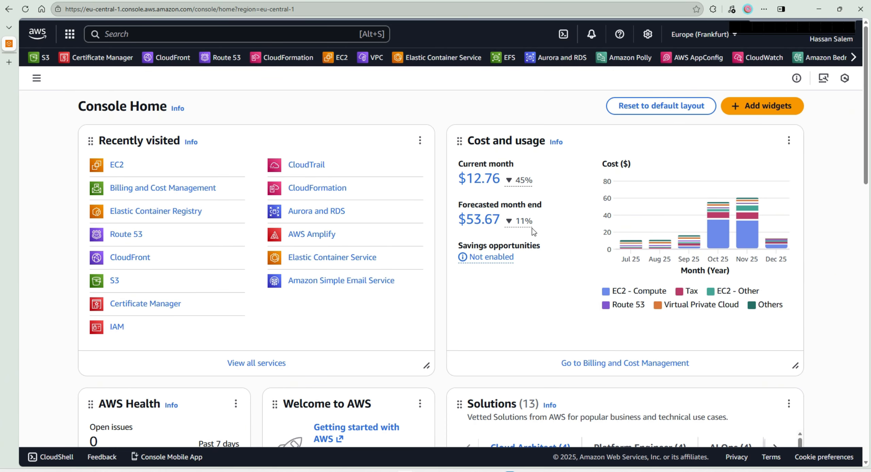
- Open the EC2 service and start launching a new instance
left_click(166, 38)
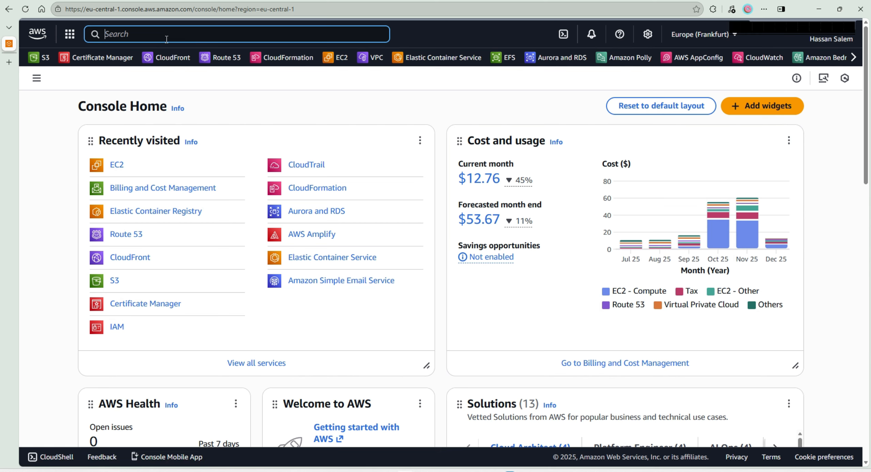
type("ecR")
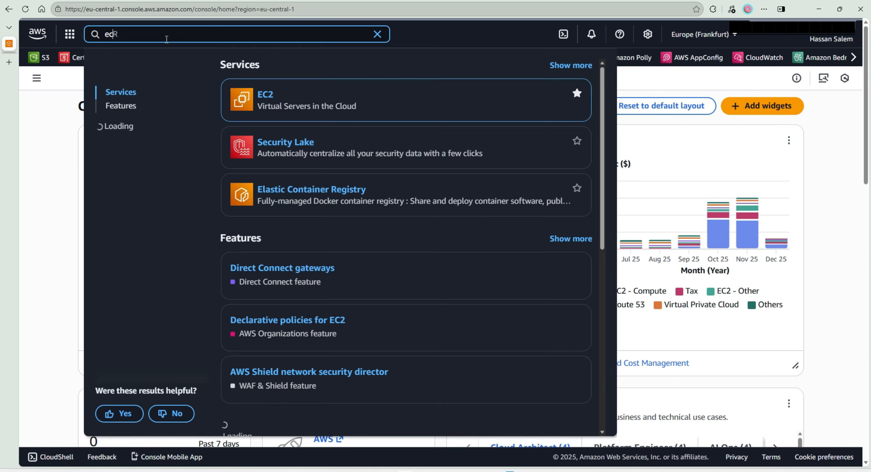
key("Return")
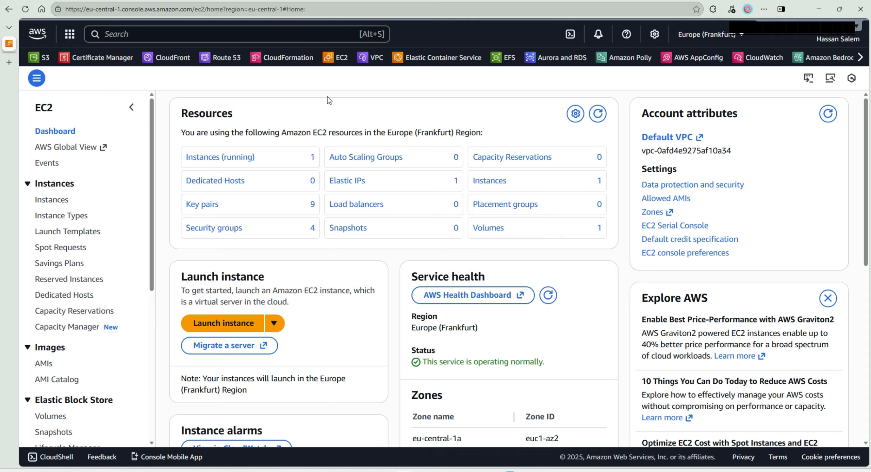
left_click(225, 321)
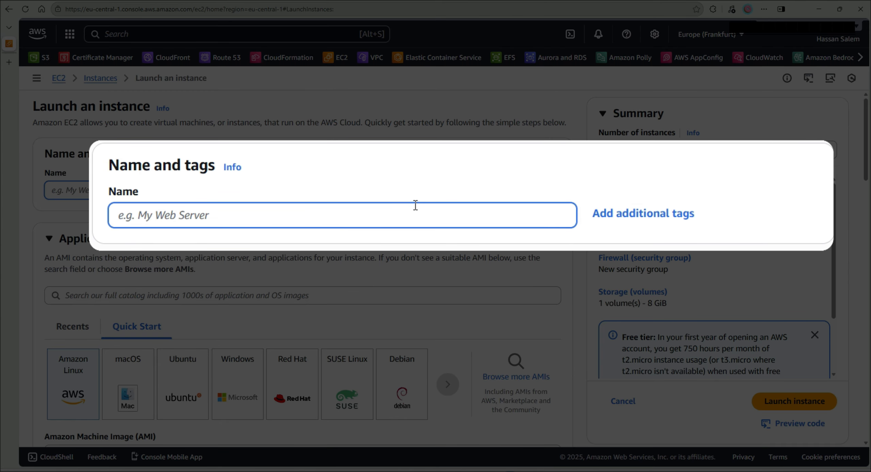
- Name the instance caprover-hosting-server and choose Ubuntu as its operating system image
type("caprover-hosting-server")
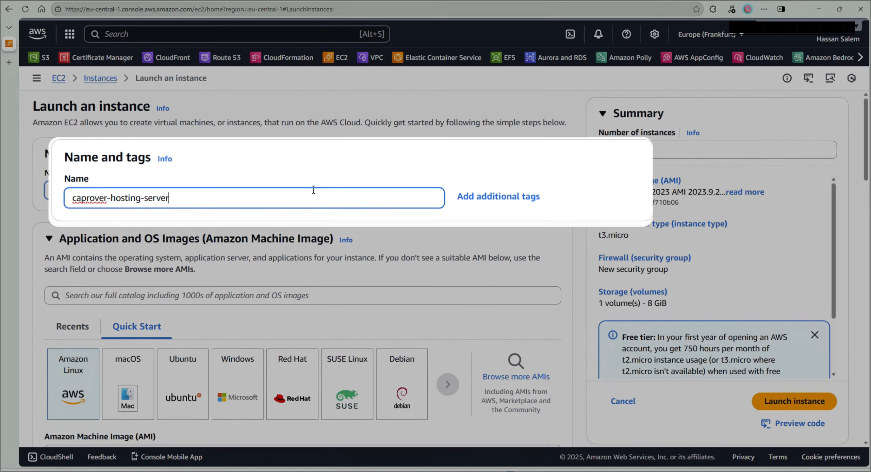
scroll(224, 240, "down", 1)
scroll(223, 240, "down", 2)
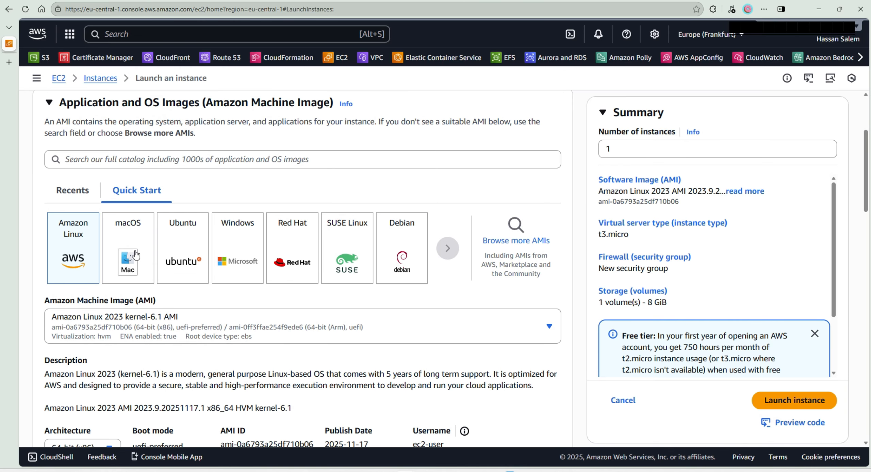
left_click(189, 257)
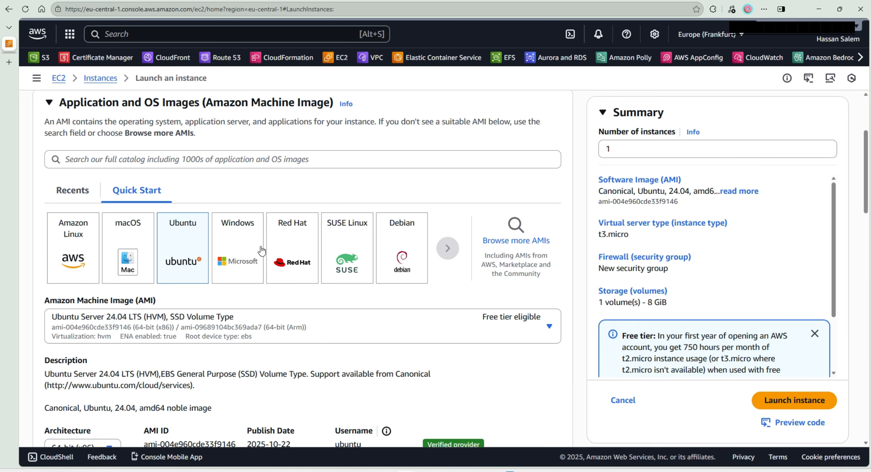
- Review the Ubuntu image details and its architecture options, keeping 64-bit (x86)
scroll(259, 272, "down", 2)
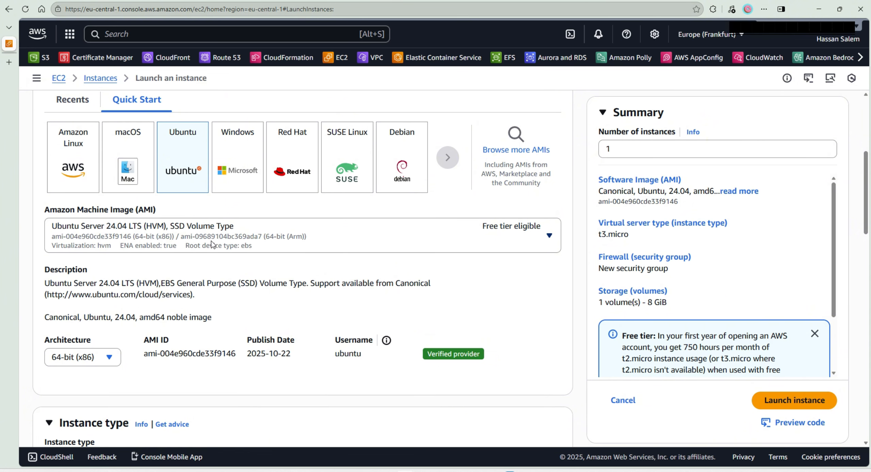
scroll(154, 267, "down", 1)
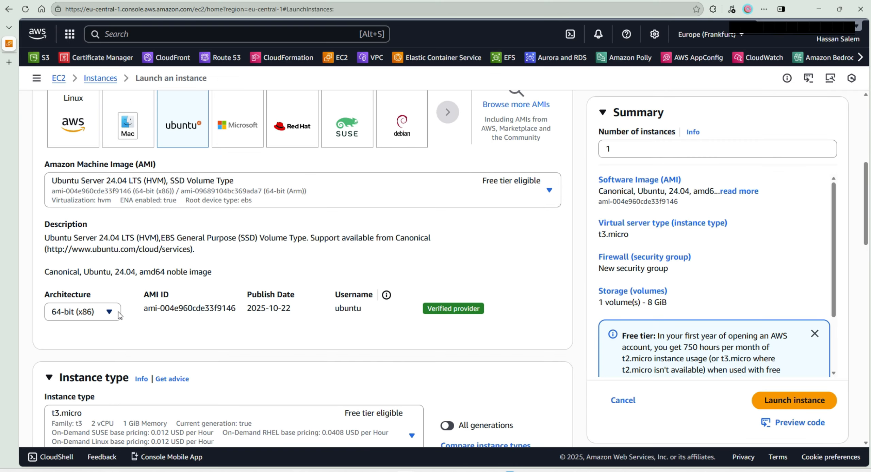
scroll(202, 283, "down", 1)
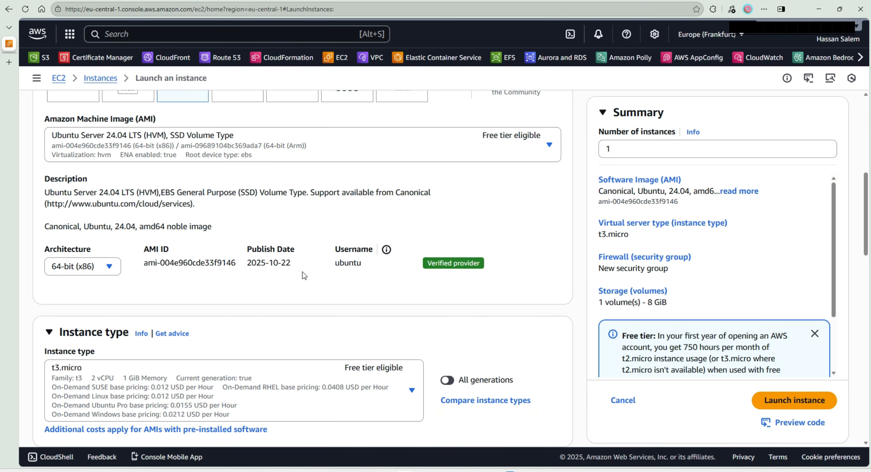
left_click(103, 273)
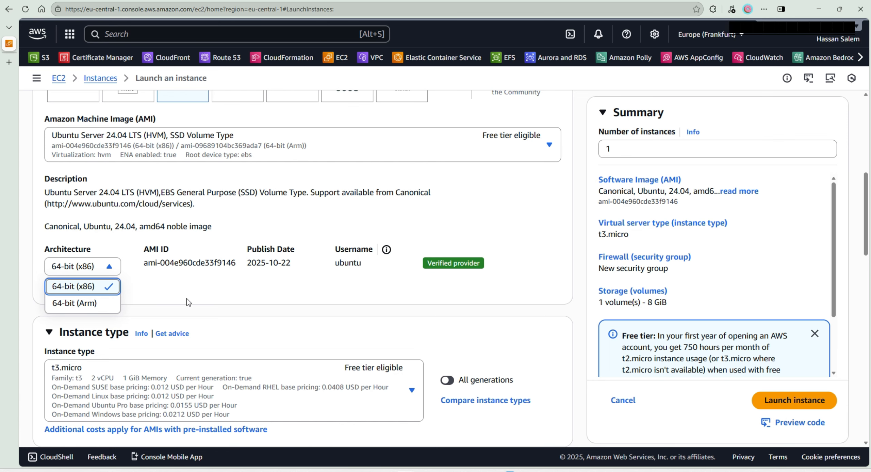
left_click(142, 296)
- Filter the instance types by "small" and set the instance type to t3.small
scroll(221, 313, "down", 3)
scroll(221, 312, "down", 3)
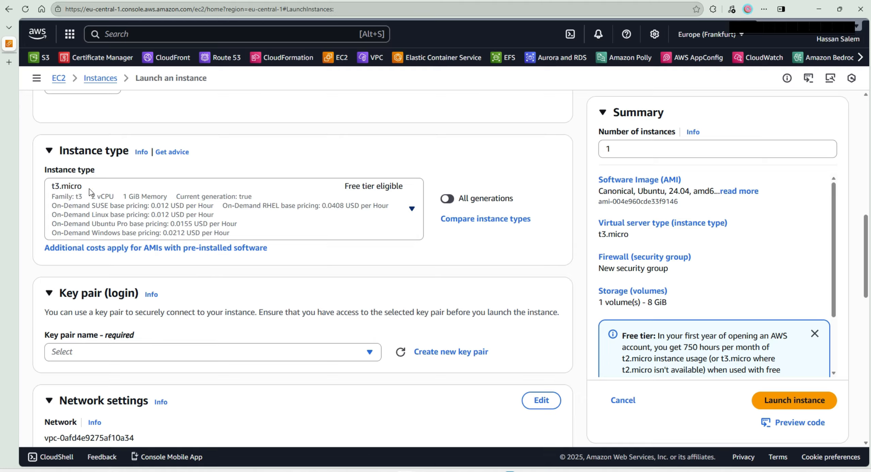
left_click(48, 199)
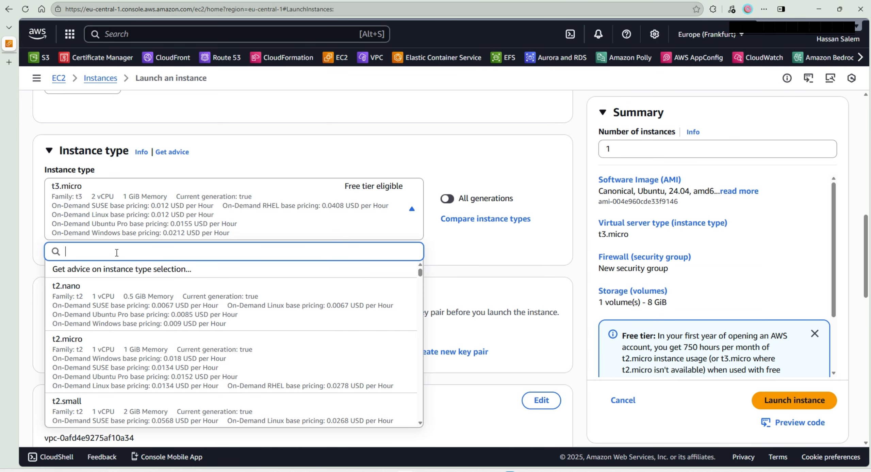
type("small")
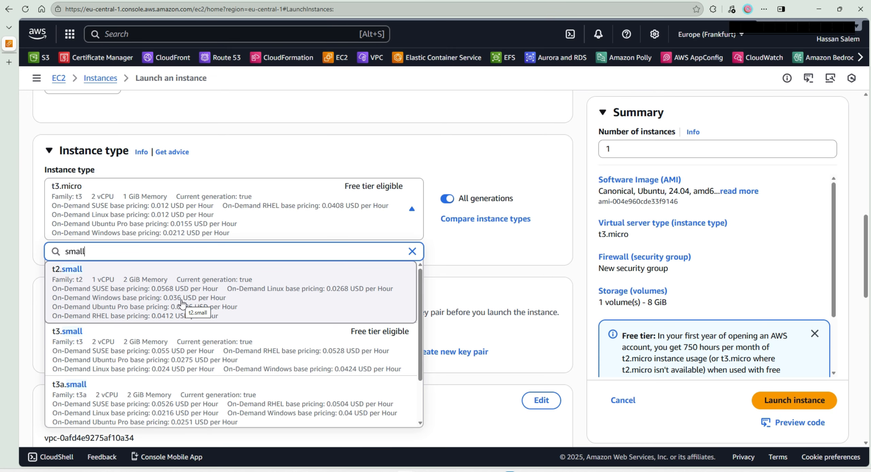
scroll(182, 301, "down", 2)
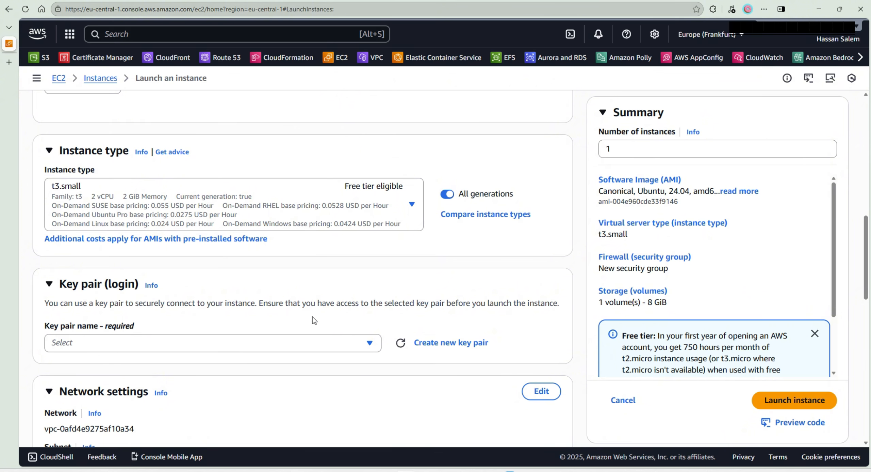
- Create a new RSA key pair named caprover-key in .pem format for logging in to the instance
scroll(312, 317, "down", 1)
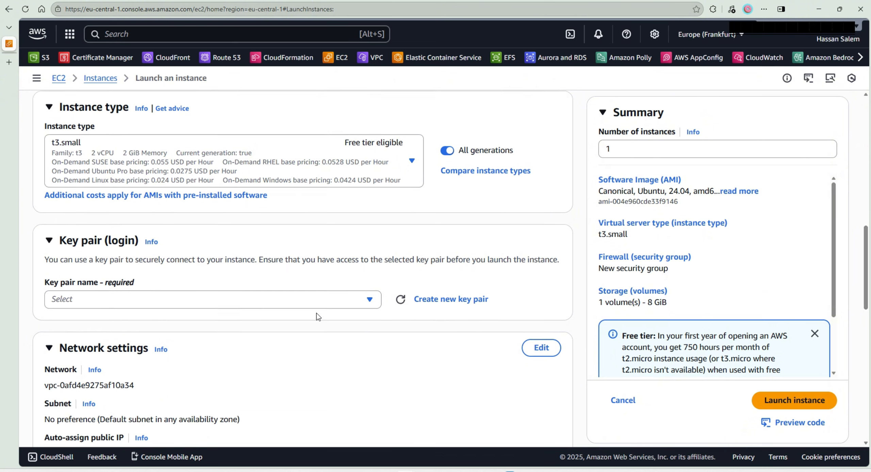
scroll(413, 320, "down", 1)
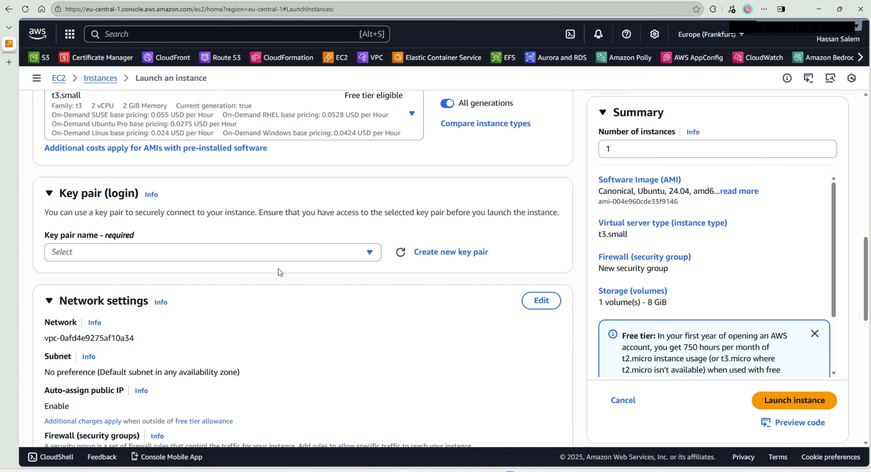
left_click(451, 252)
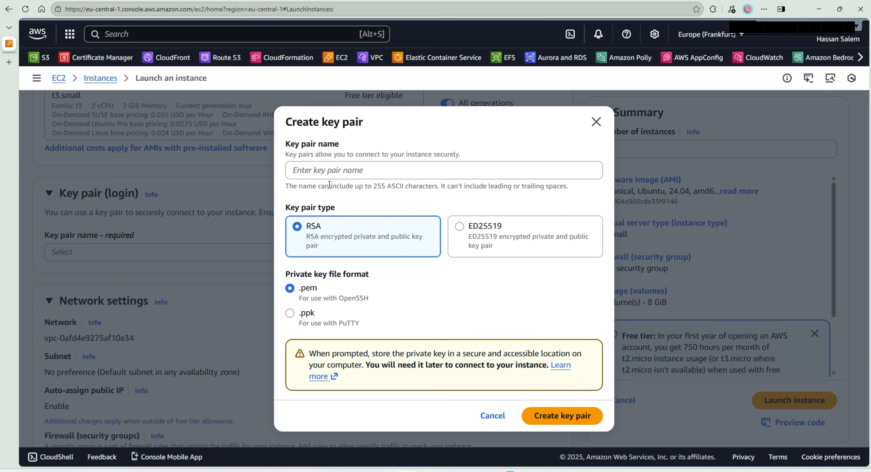
left_click(335, 174)
type("caprov")
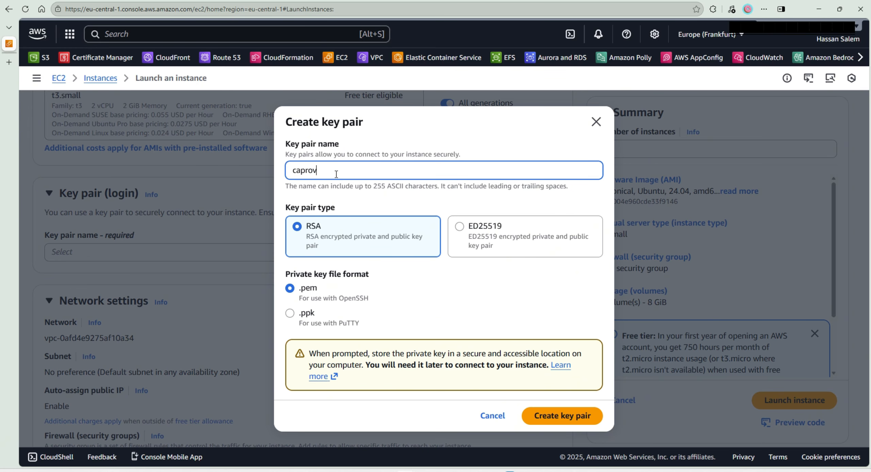
type("er-key")
left_click(561, 421)
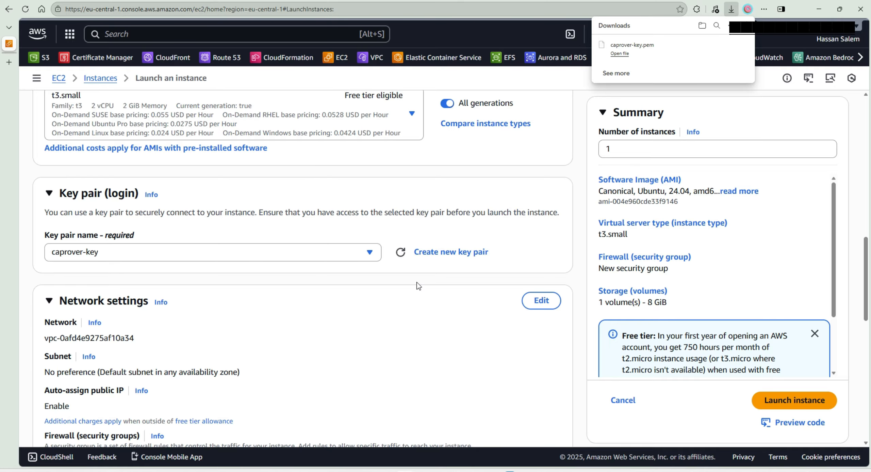
- Open the network settings for editing and review the new security group's inbound ssh rule
scroll(418, 285, "down", 5)
left_click(541, 116)
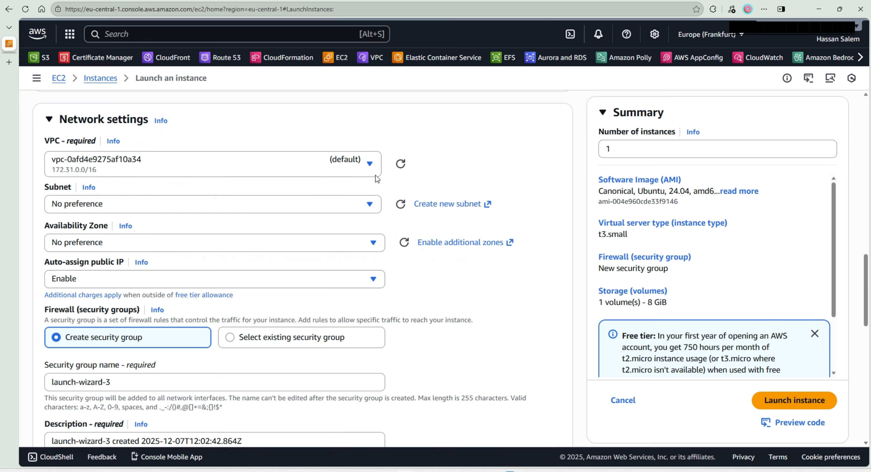
scroll(455, 205, "down", 1)
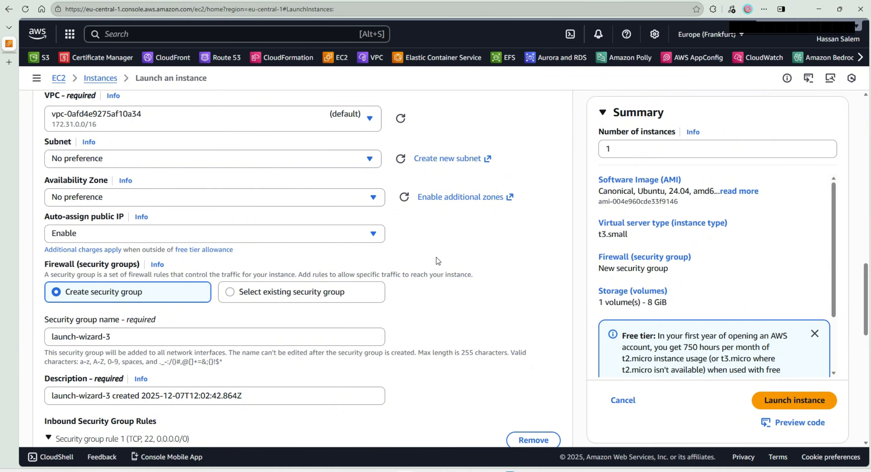
scroll(436, 258, "down", 4)
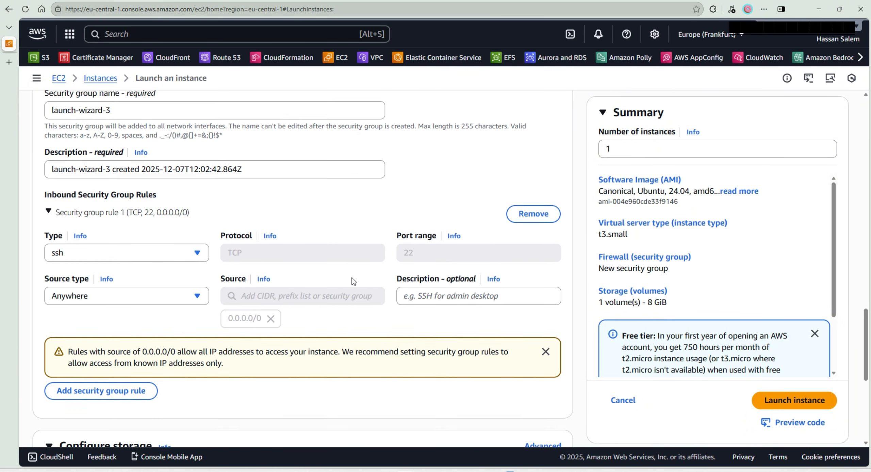
scroll(356, 275, "down", 1)
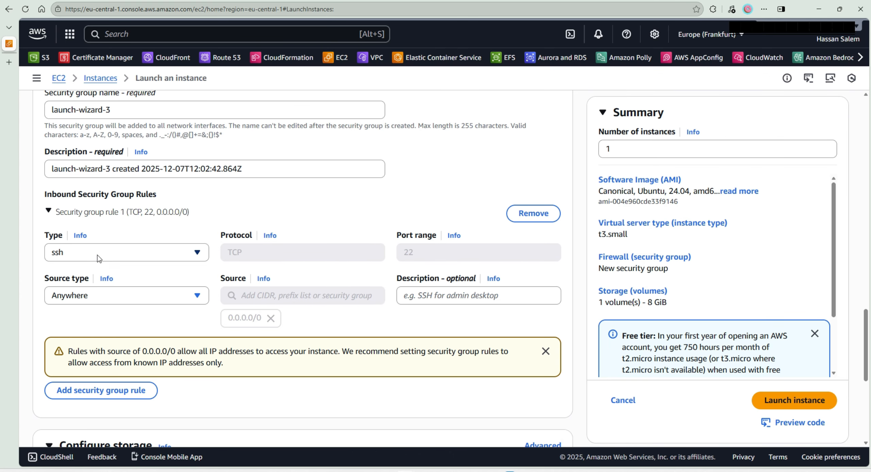
scroll(249, 301, "down", 3)
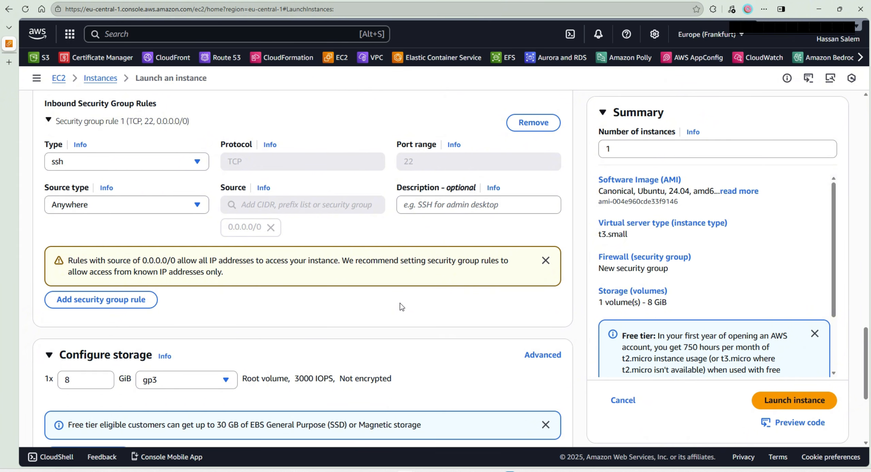
- Add a second inbound security group rule of type HTTP with the source type Anywhere
scroll(400, 303, "down", 1)
left_click(124, 257)
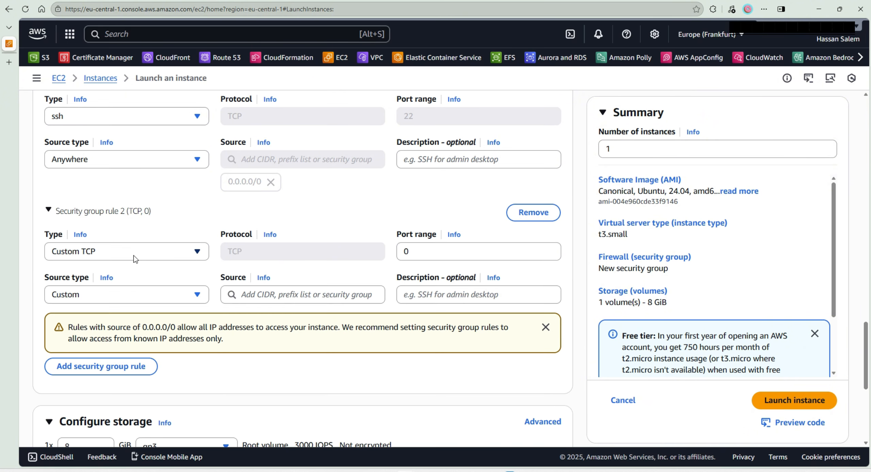
left_click(135, 258)
scroll(125, 337, "down", 1)
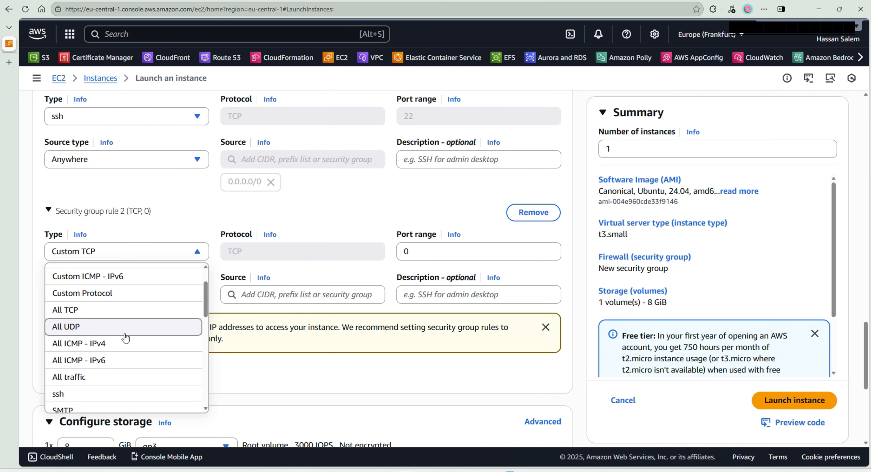
key("Down")
key("Down")
key("Down")
key("Down")
key("Down")
key("Down")
key("Down")
key("Down")
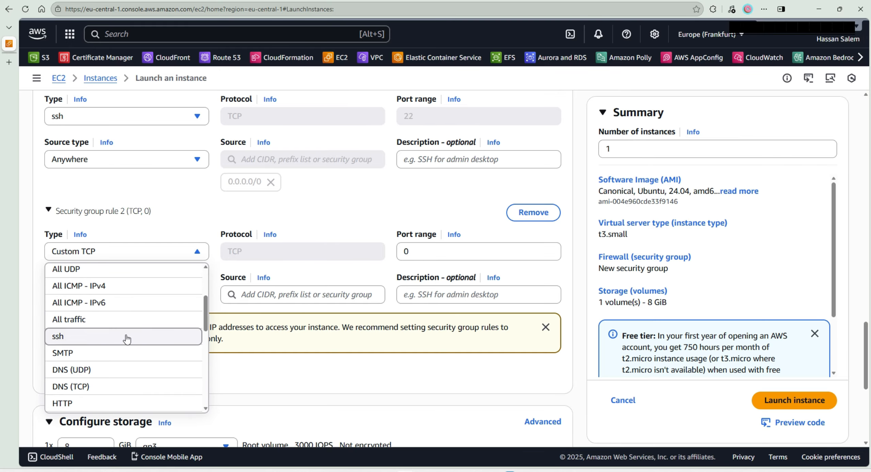
left_click(98, 404)
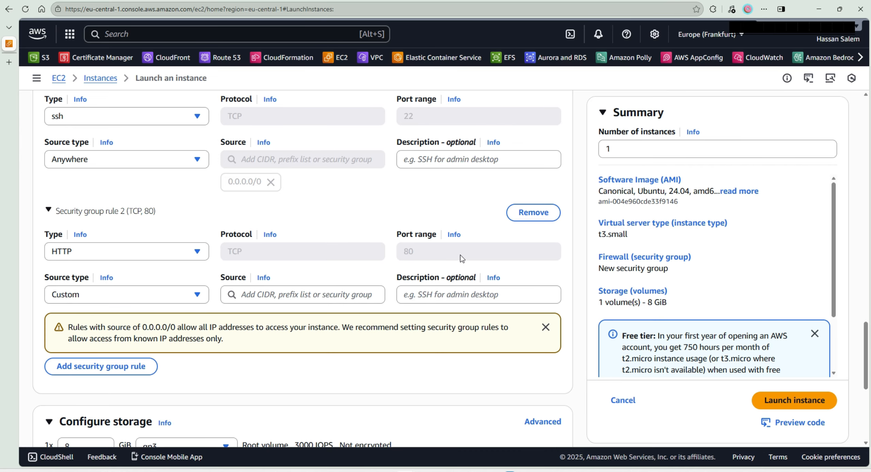
left_click(148, 296)
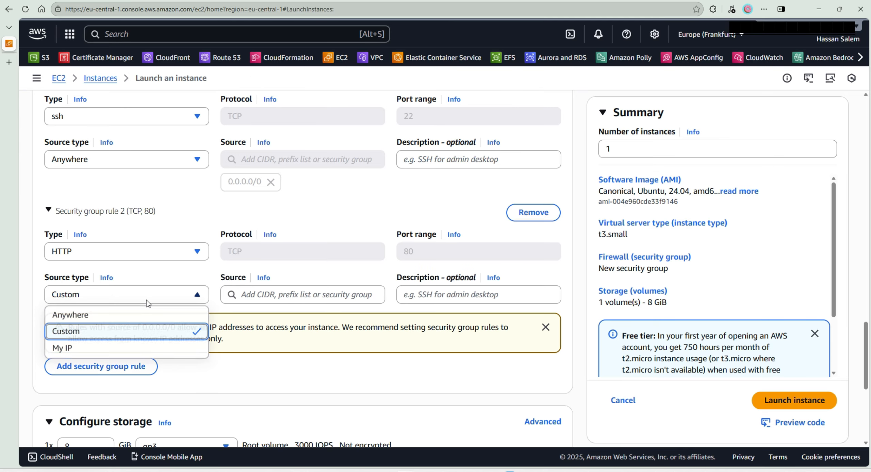
left_click(84, 312)
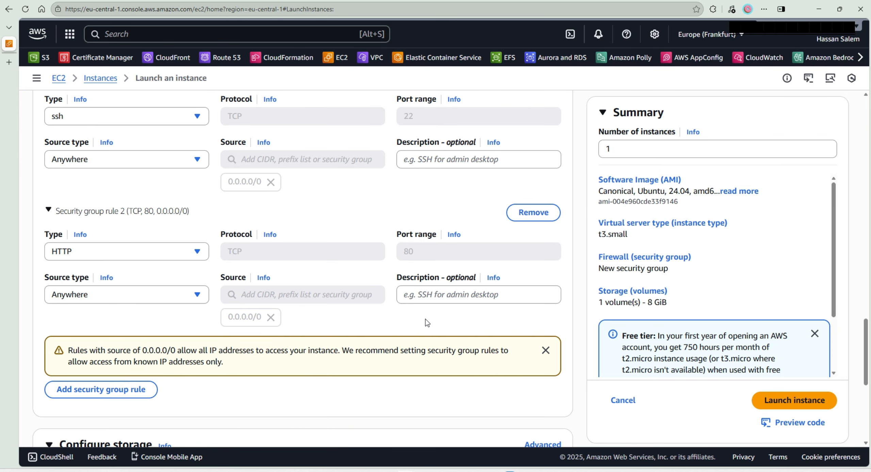
- Add a third inbound security group rule of type HTTPS with the source type Anywhere
scroll(347, 342, "down", 4)
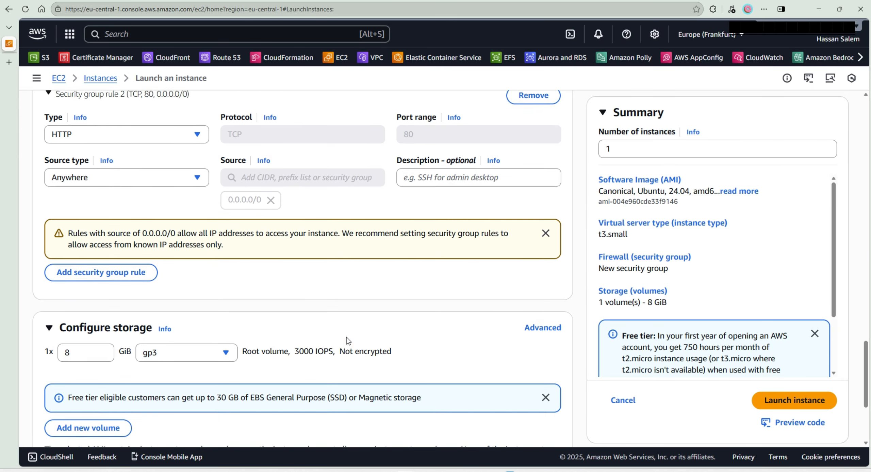
left_click(103, 253)
left_click(201, 250)
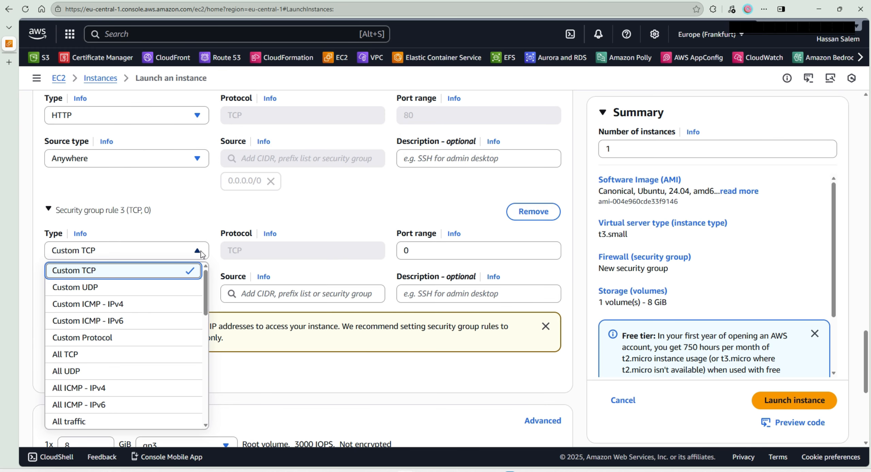
key("h")
key("h")
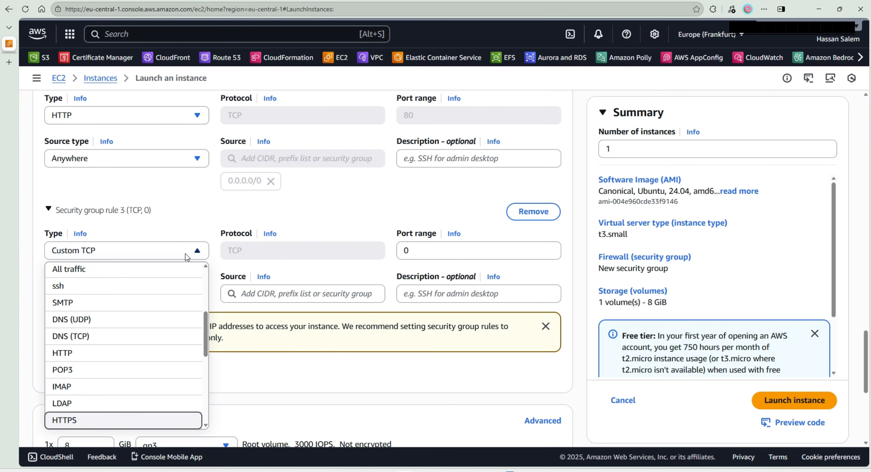
left_click(123, 419)
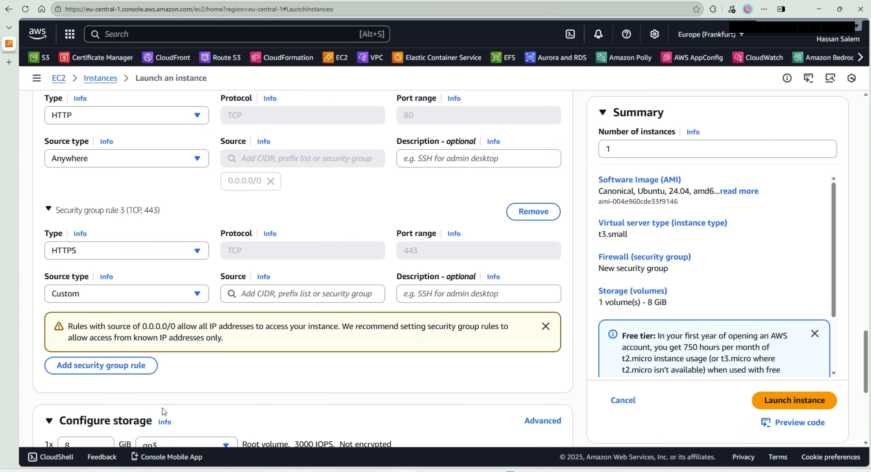
left_click(197, 293)
left_click(129, 318)
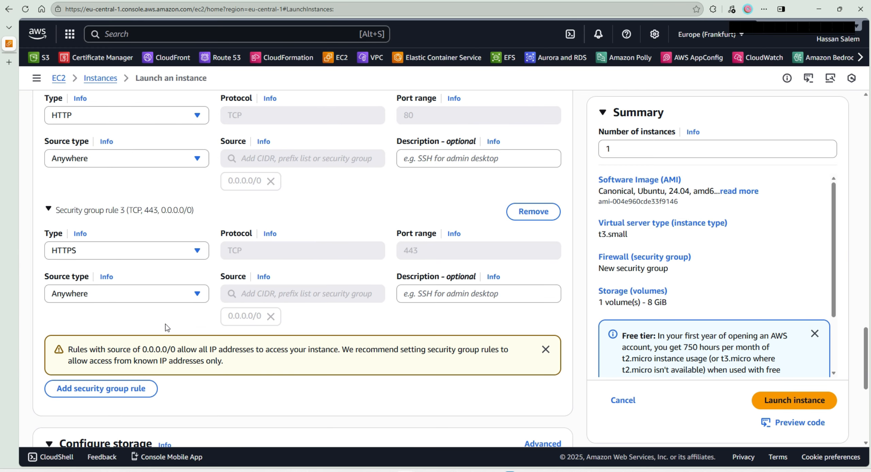
- Add a fourth inbound rule of type Custom TCP with port range 3000 and the source type Anywhere
scroll(313, 342, "down", 2)
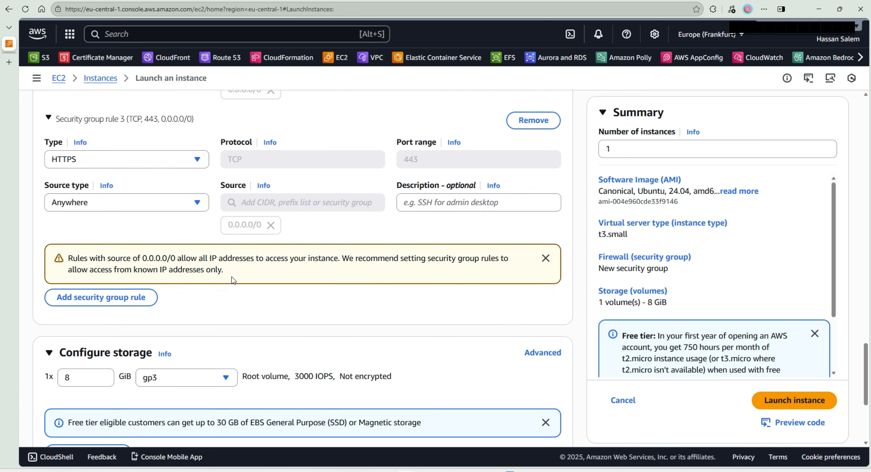
scroll(218, 231, "down", 1)
left_click(93, 253)
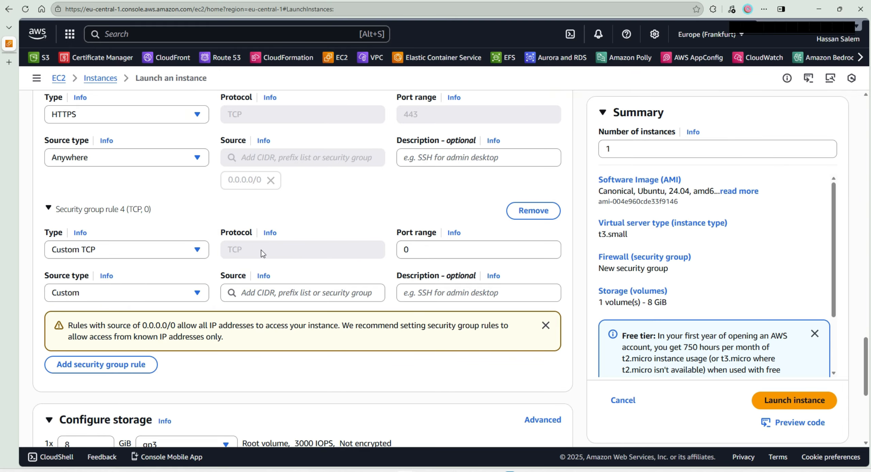
left_click(416, 248)
double_click(417, 248)
type("3000")
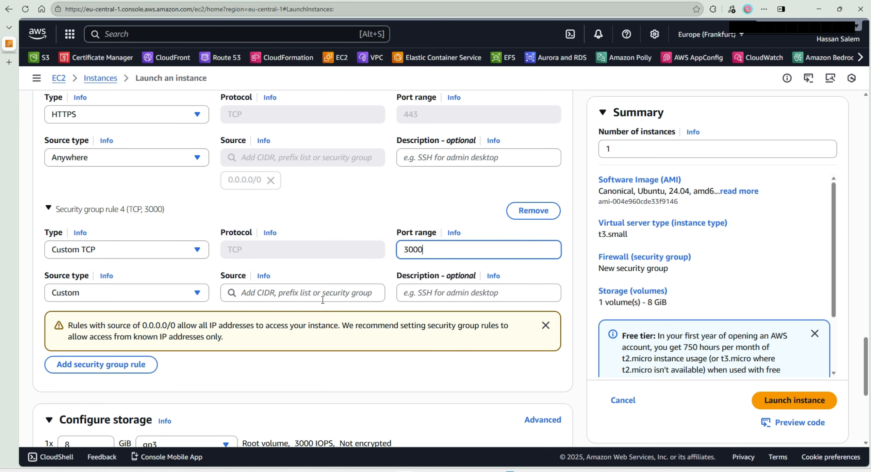
left_click(136, 292)
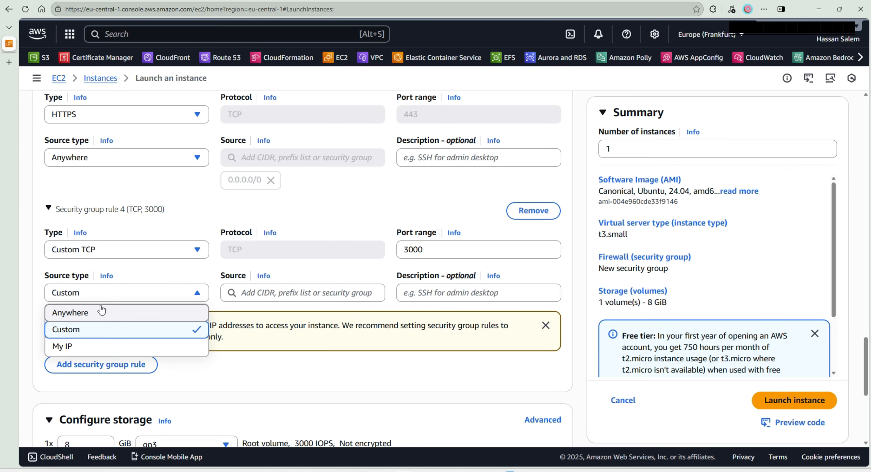
left_click(102, 312)
- Review the type, port range and source of all four inbound security group rules
scroll(314, 255, "down", 1)
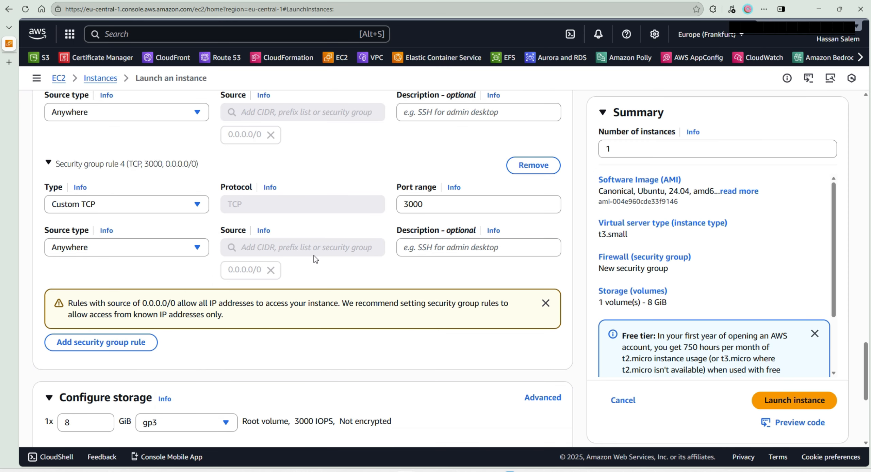
scroll(314, 255, "up", 7)
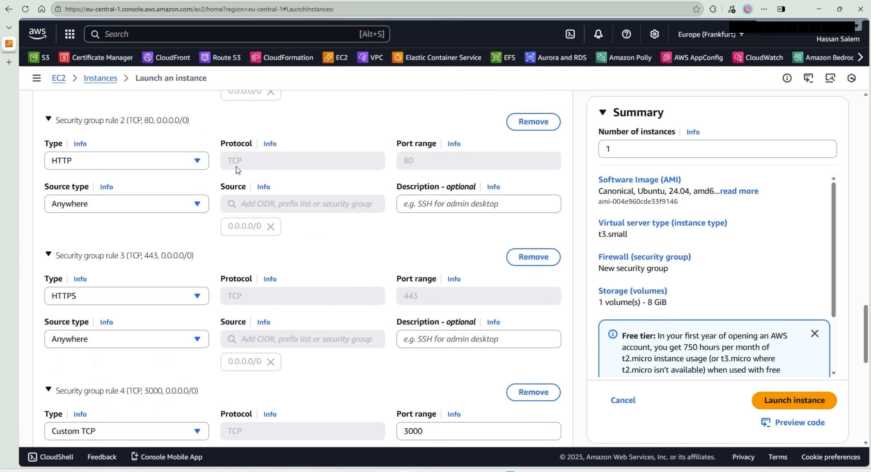
scroll(322, 318, "up", 2)
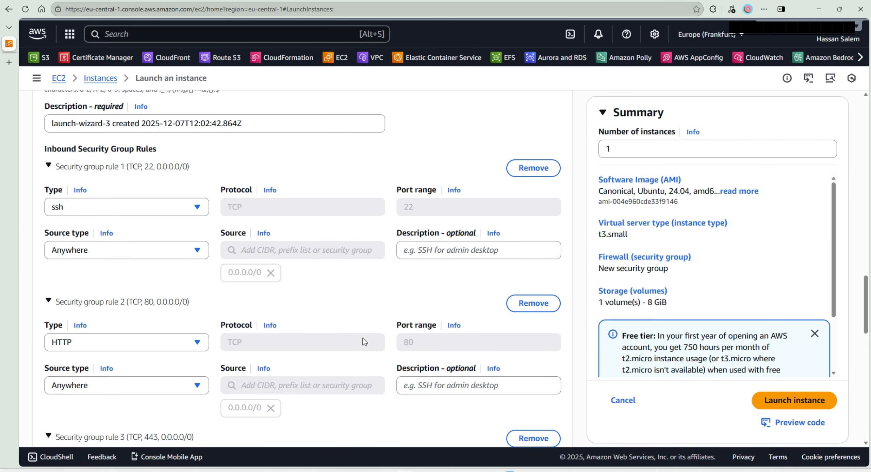
scroll(187, 312, "down", 2)
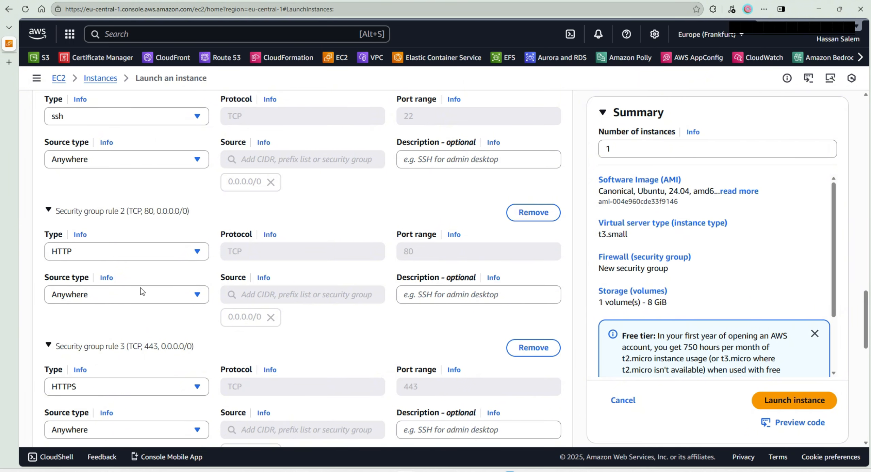
scroll(142, 291, "down", 3)
scroll(264, 322, "down", 1)
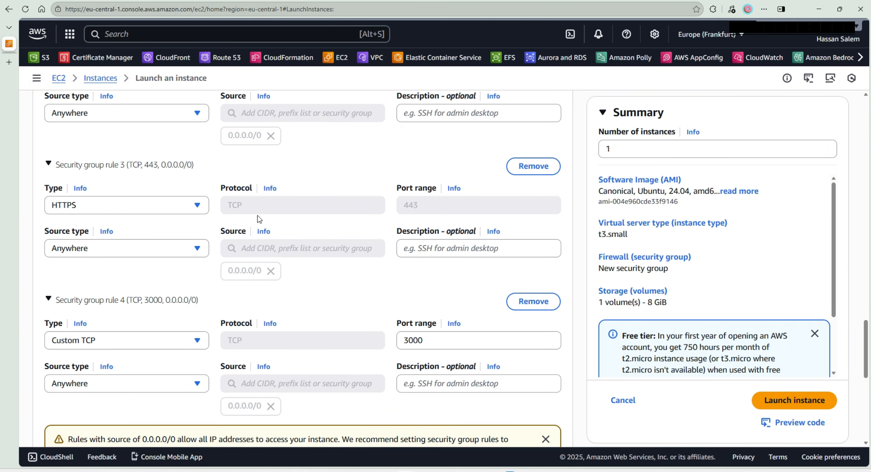
scroll(266, 267, "down", 2)
scroll(274, 268, "down", 1)
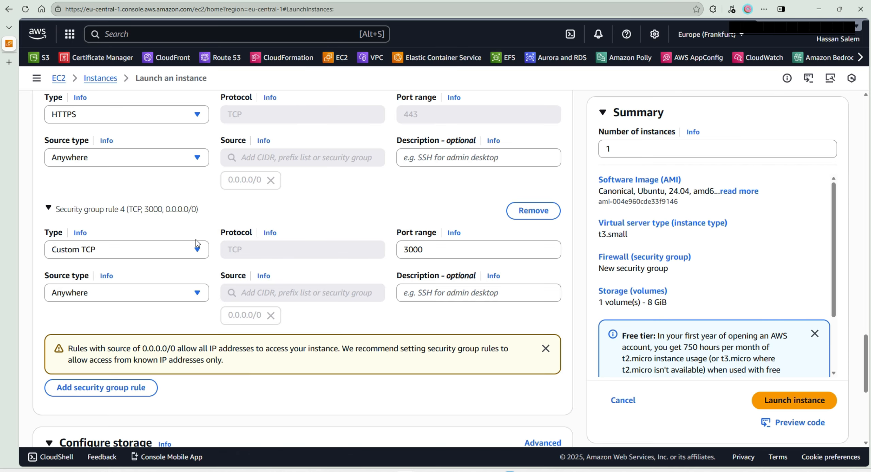
scroll(260, 262, "down", 4)
scroll(261, 262, "up", 9)
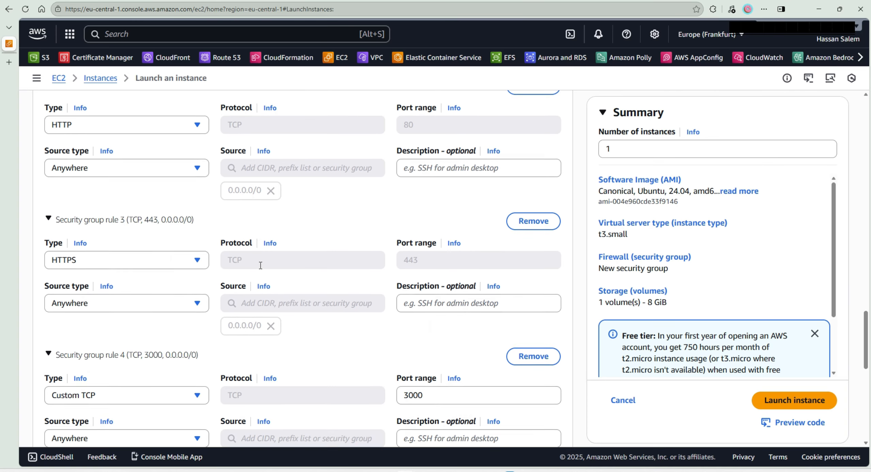
scroll(260, 265, "up", 2)
scroll(160, 238, "down", 7)
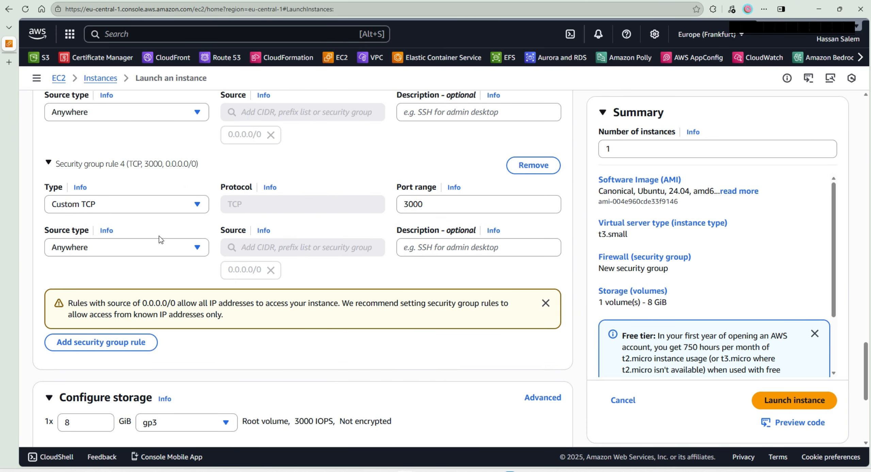
- Set the root volume size to 40 GiB in the storage configuration
scroll(159, 236, "down", 7)
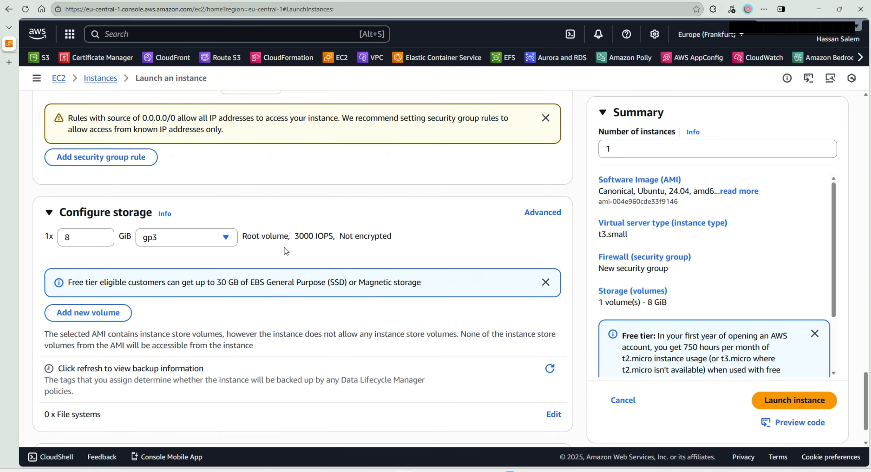
double_click(87, 198)
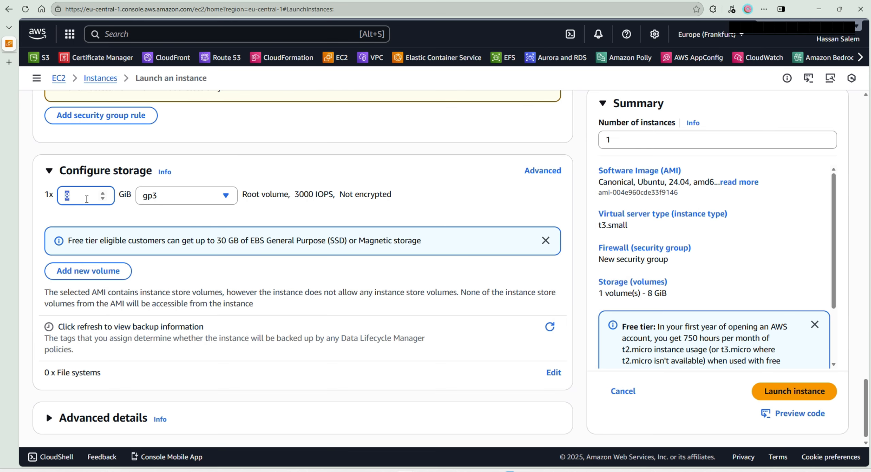
type("40")
scroll(298, 191, "down", 1)
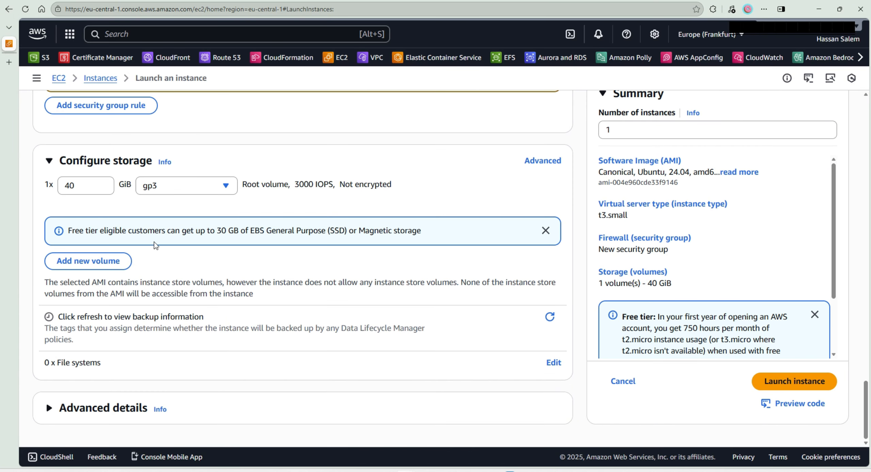
- Set the gp3 root volume size to 30 GiB, matching the free tier storage limit
triple_click(211, 234)
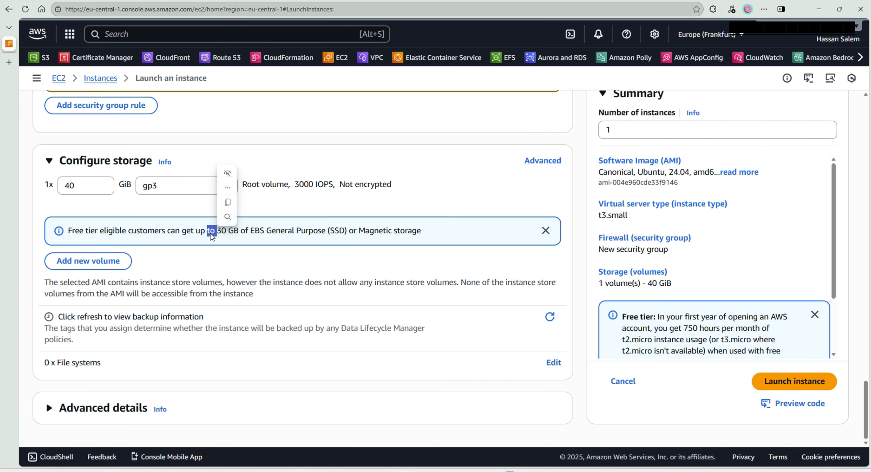
left_click_drag(77, 186, 55, 186)
type("330")
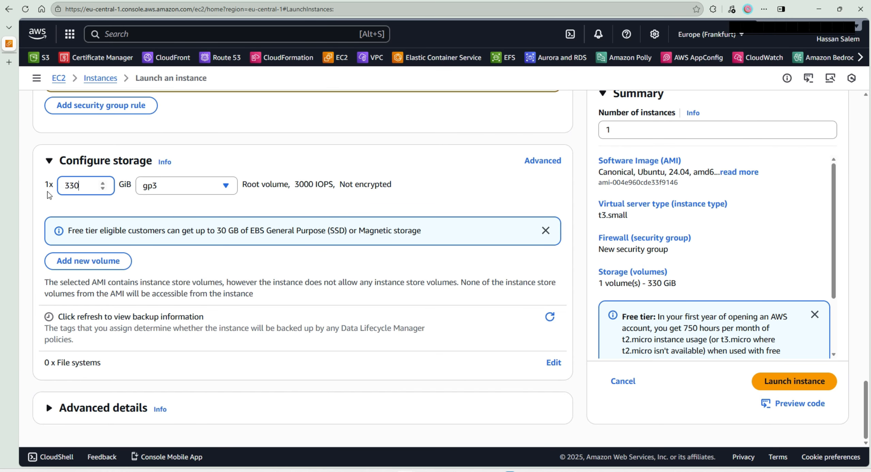
key("BackSpace")
key("BackSpace")
type("0")
left_click(183, 261)
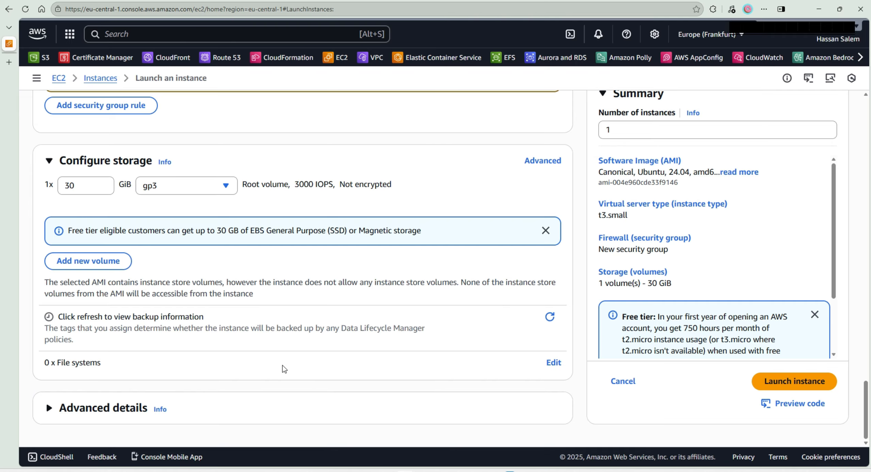
- Launch the configured instance and open its details page
left_click(795, 380)
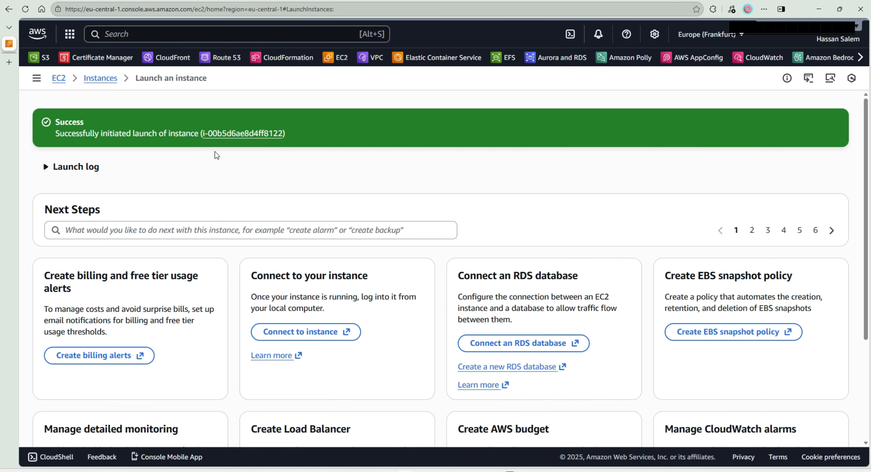
left_click(223, 133)
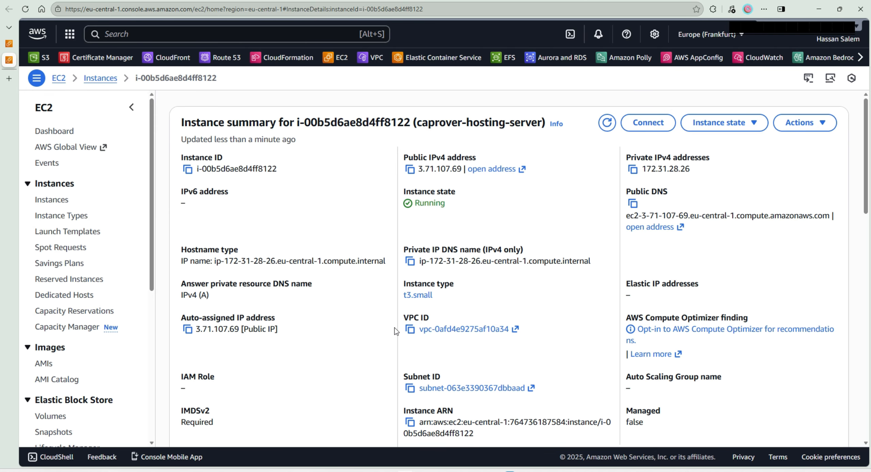
- Examine the instance summary, especially the public IPv4 address of caprover-hosting-server
scroll(570, 330, "down", 2)
scroll(568, 322, "up", 2)
double_click(453, 169)
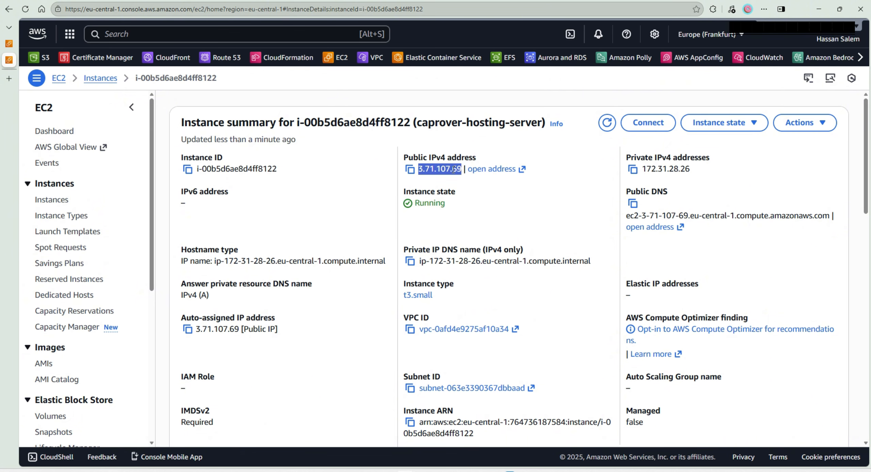
left_click(422, 171)
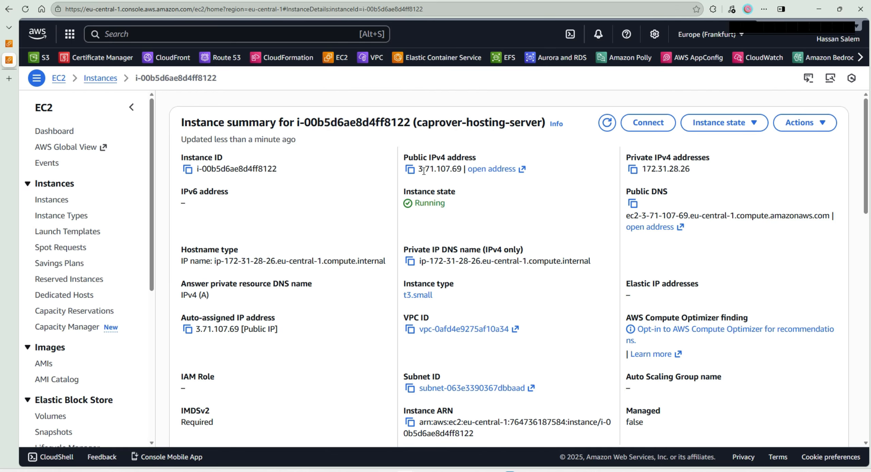
triple_click(424, 171)
double_click(424, 172)
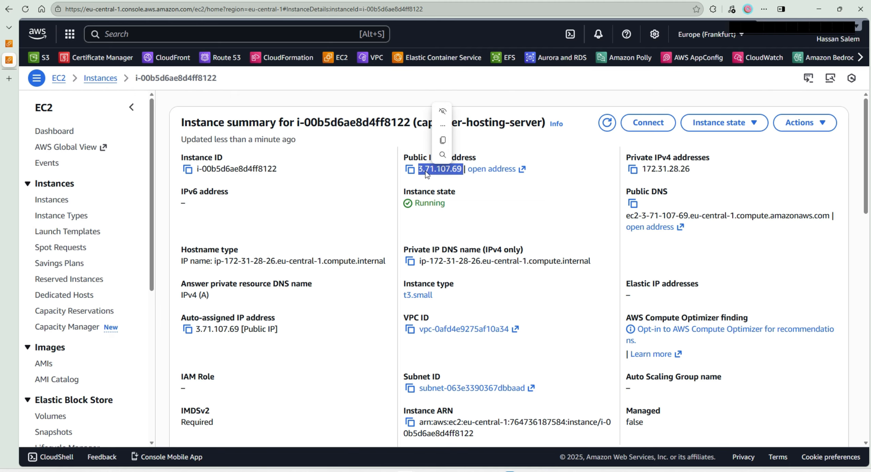
left_click(433, 186)
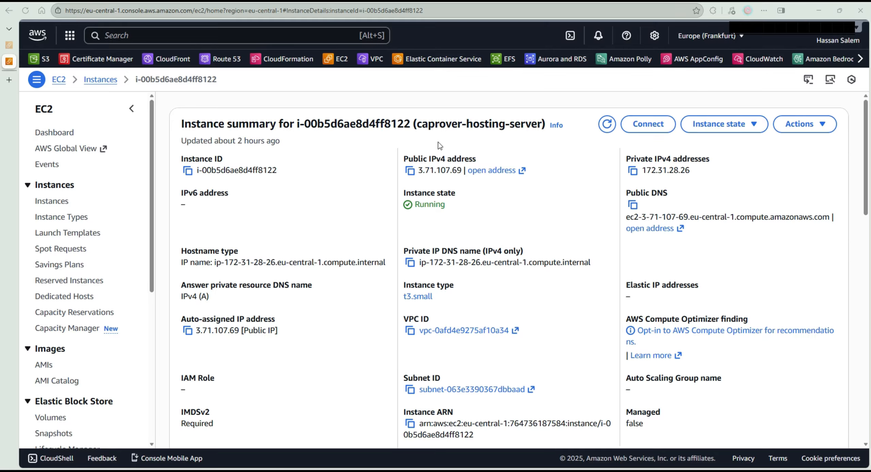
- Connect to caprover-hosting-server through EC2 Instance Connect using its public IP and the username ubuntu
left_click(649, 124)
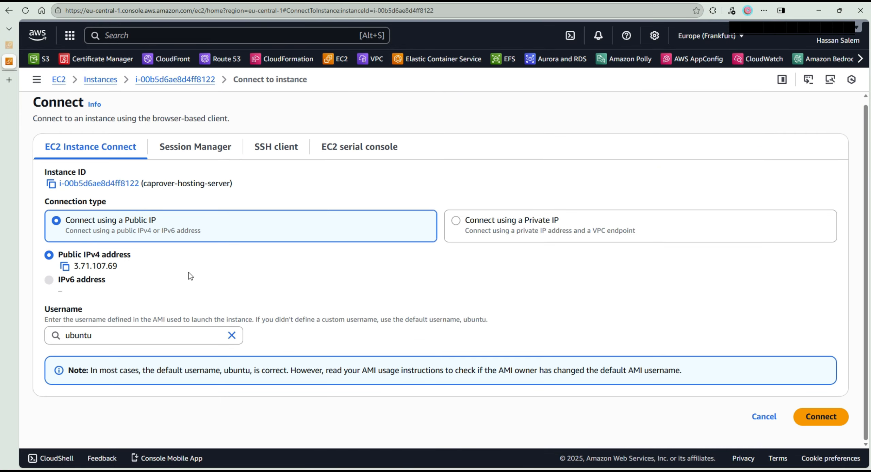
left_click(819, 416)
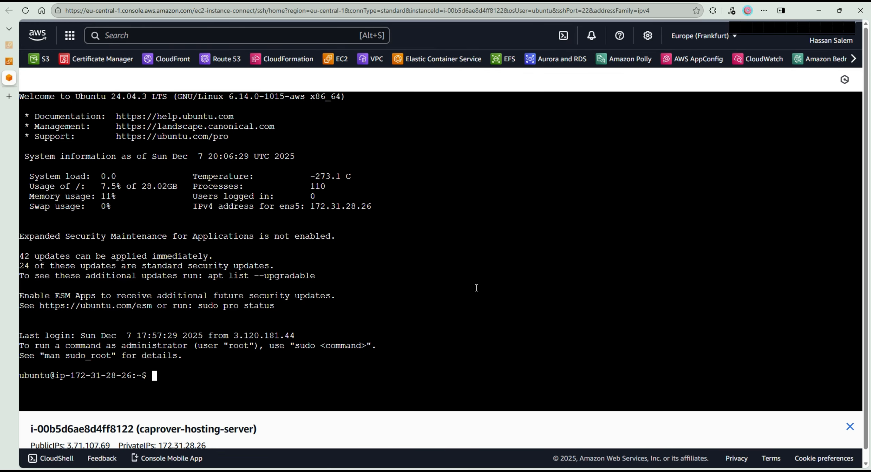
- Update and upgrade the server's packages by running sudo apt update && sudo apt upgrade -y
type("sudo apt upda")
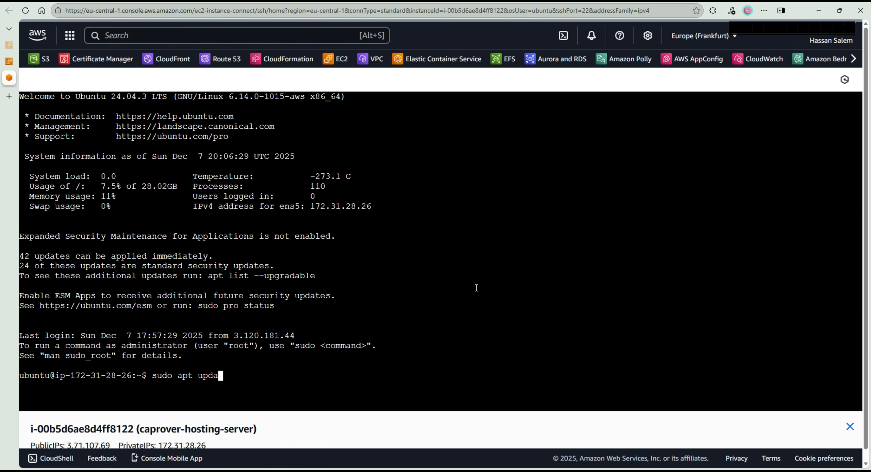
type("te && sudo apt upgrade -y")
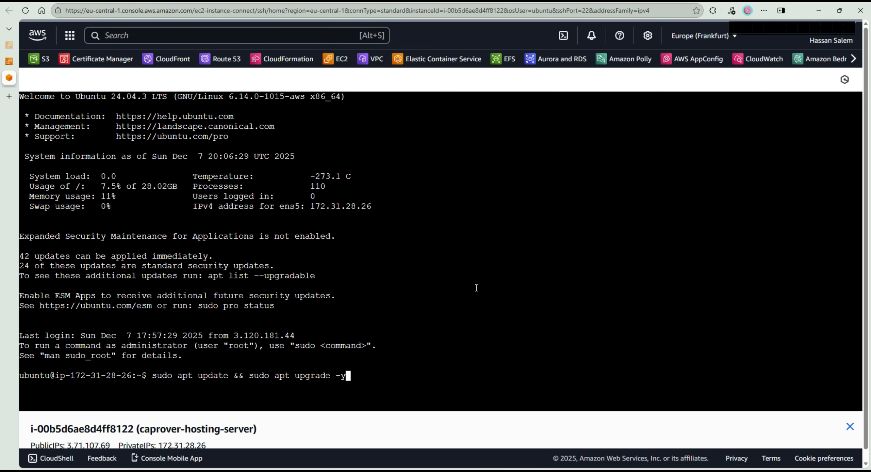
key("Return")
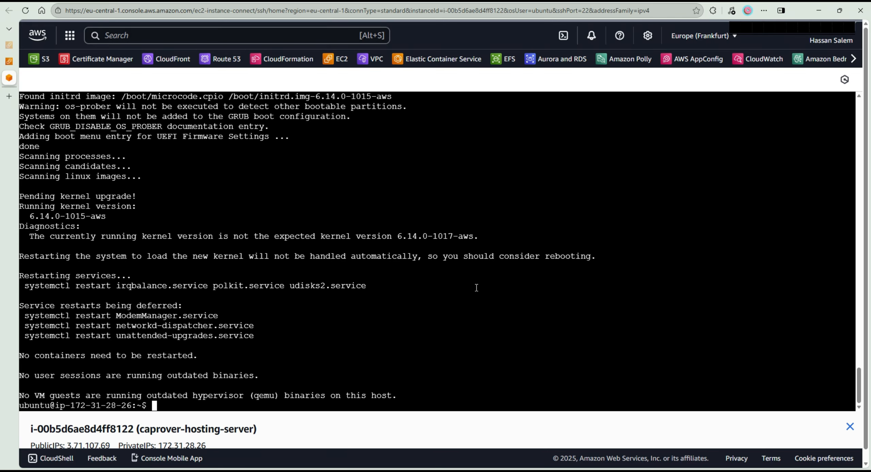
type("curl -fsSL https://get.docker.com | sudo sh")
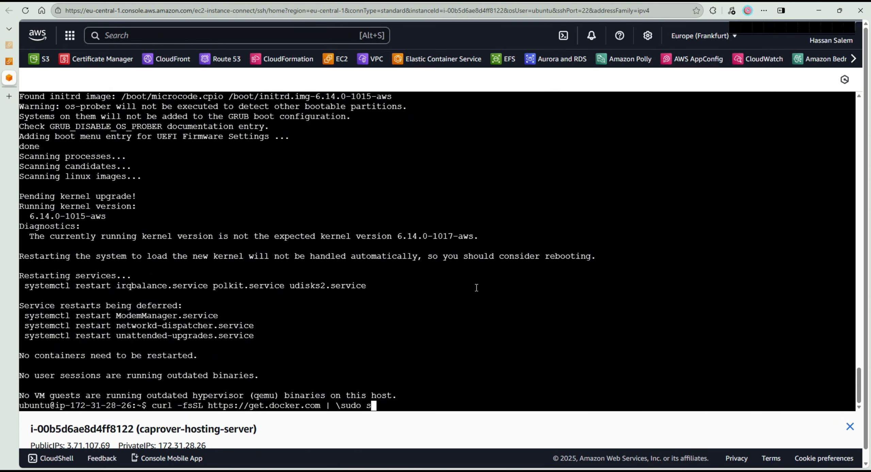
key("Return")
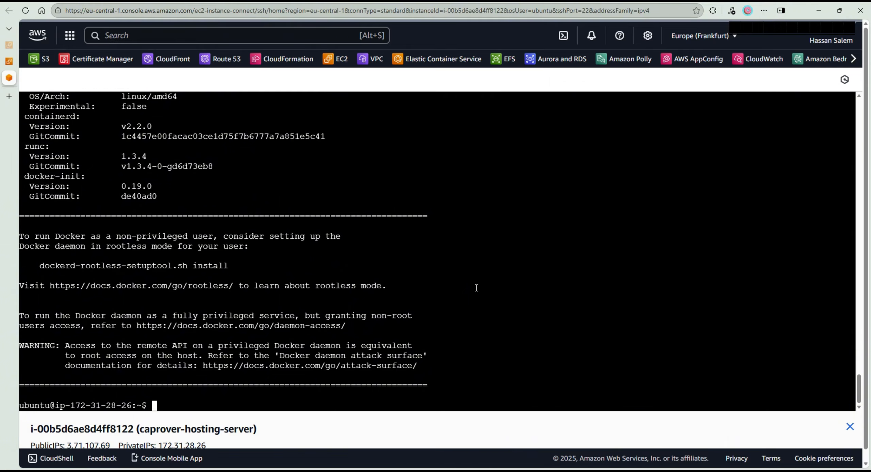
- Run docker without arguments to check the installation, and clear the terminal
type("docker")
key("Return")
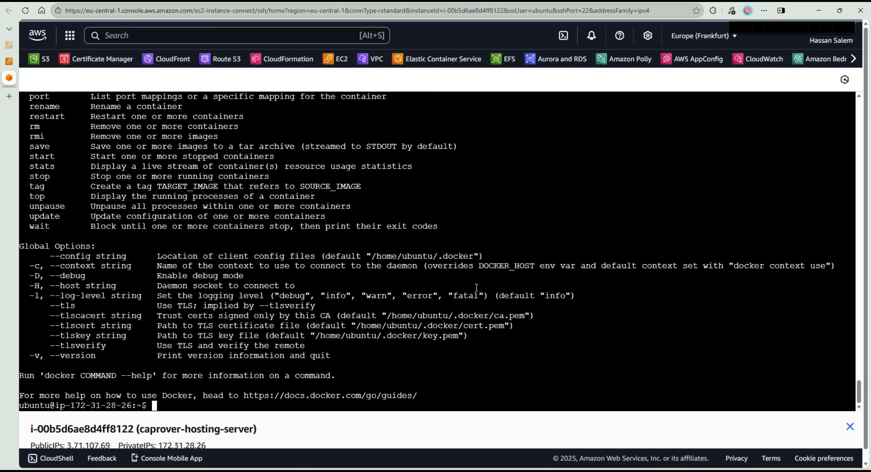
key("ctrl+l")
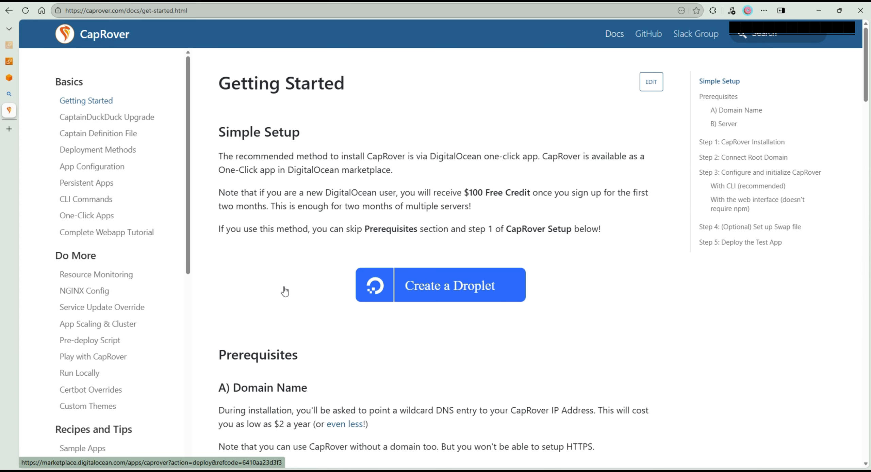
- Copy the complete docker run command from Step 1: CapRover Installation in CapRover's Getting Started documentation
scroll(536, 219, "down", 5)
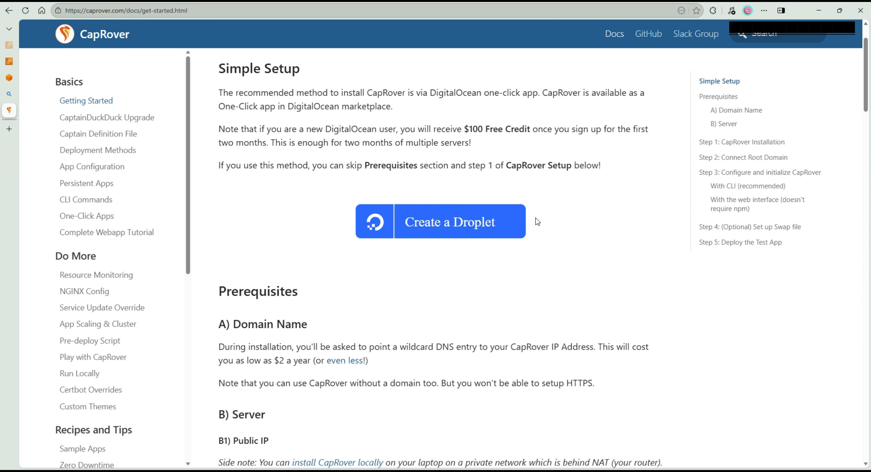
scroll(536, 219, "down", 5)
scroll(536, 218, "down", 6)
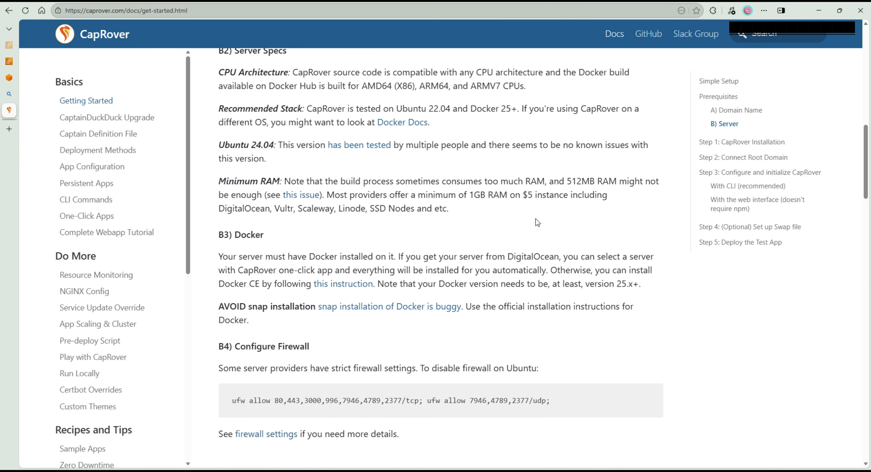
scroll(536, 221, "down", 5)
scroll(536, 220, "down", 3)
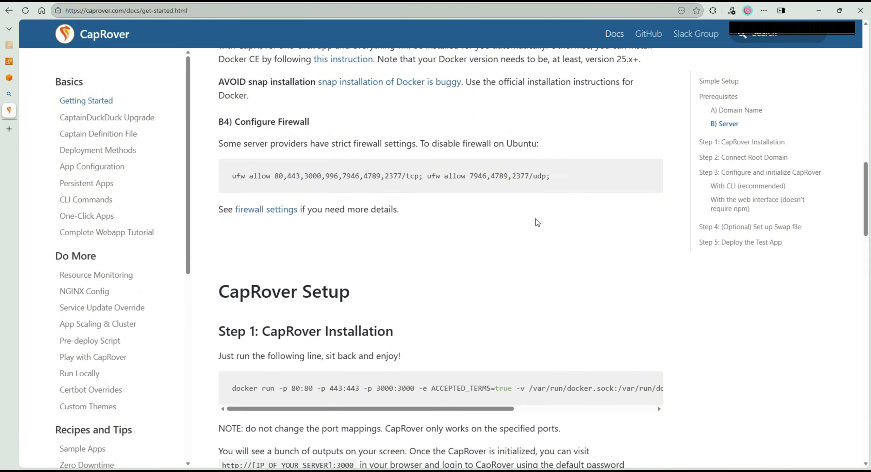
mouse_move(373, 322)
left_mouse_down()
mouse_move(539, 320)
mouse_move(367, 322)
left_mouse_up()
triple_click(257, 298)
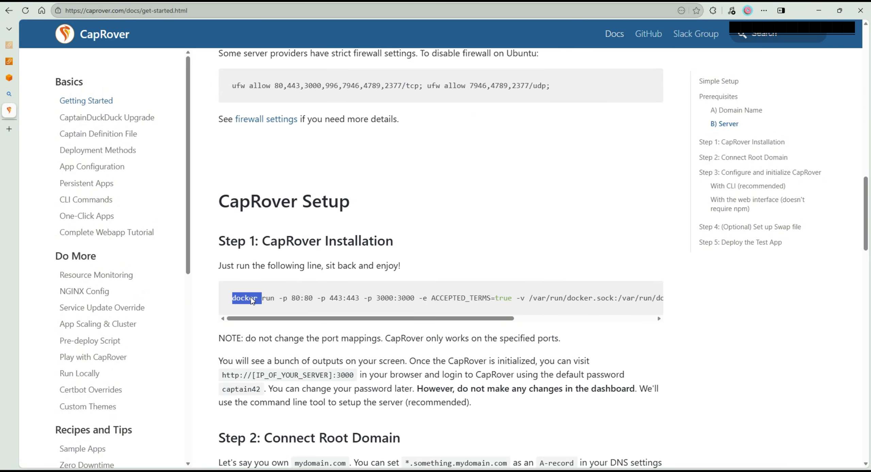
left_click(269, 268)
left_click(398, 270)
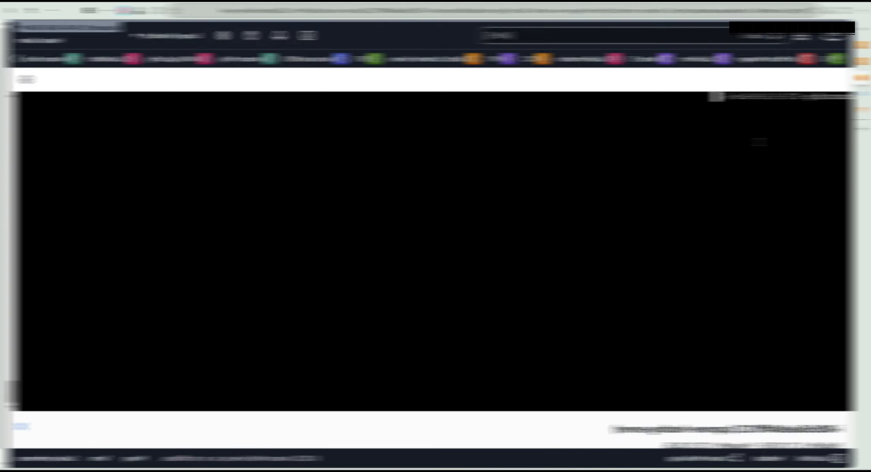
- Try to run the copied CapRover docker run command in the server's EC2 Instance Connect terminal
right_click(248, 144)
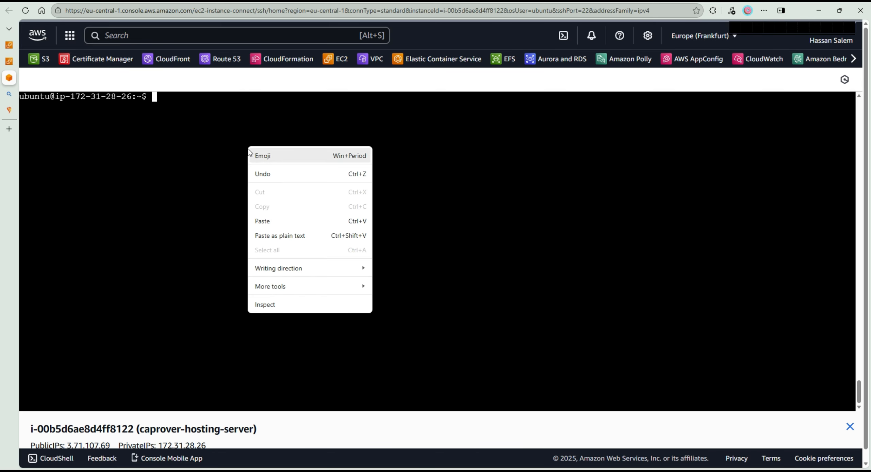
left_click(262, 221)
key("Return")
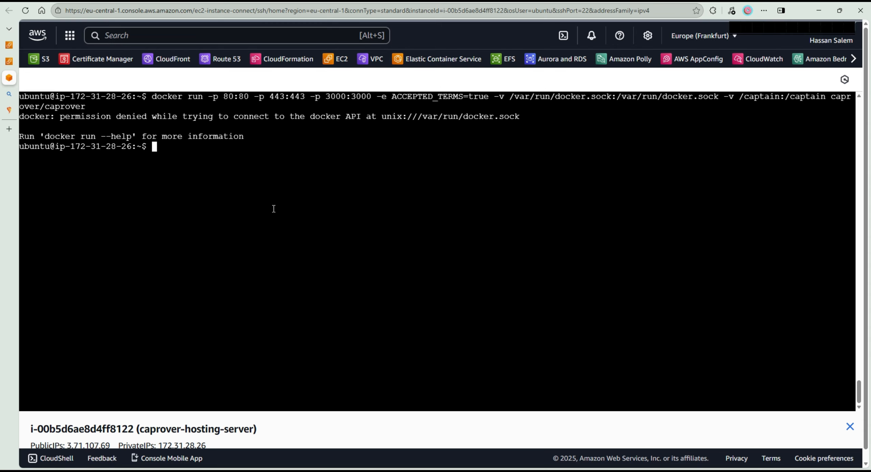
- Recall the CapRover docker run command, prefix it with sudo, and run it
key("Up")
key("ctrl+Left")
key("ctrl+Left")
key("ctrl+Left")
key("ctrl+Left")
key("ctrl+Left")
key("ctrl+Left")
key("ctrl+Left")
key("ctrl+Left")
key("ctrl+Left")
key("ctrl+Left")
key("ctrl+Left")
key("ctrl+Left")
key("ctrl+Left")
key("ctrl+Left")
key("ctrl+Left")
key("ctrl+Left")
key("ctrl+Left")
key("ctrl+Left")
key("ctrl+Left")
key("ctrl+Left")
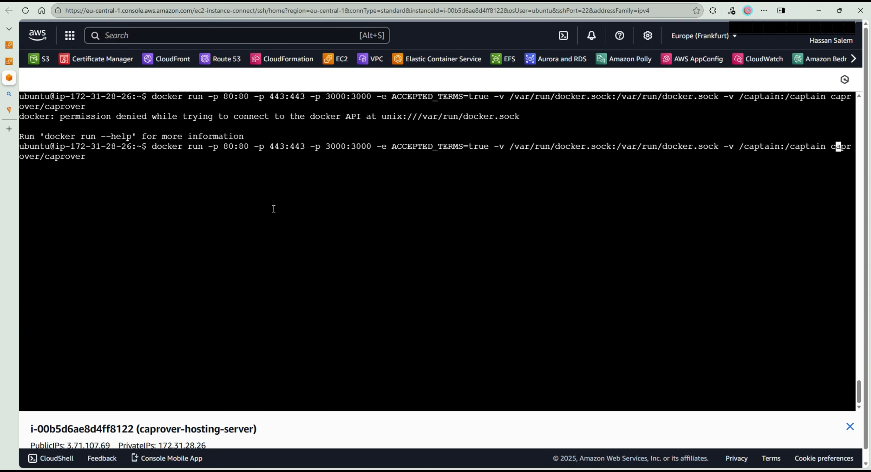
key("ctrl+Left")
type("su")
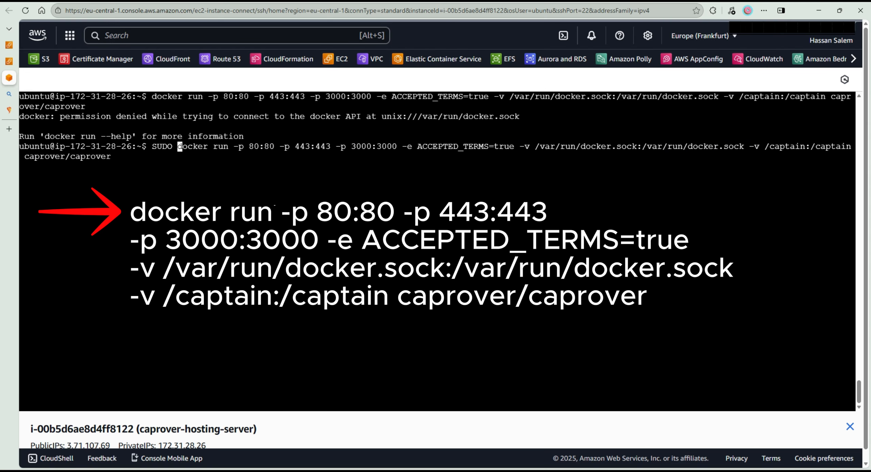
type("do")
key("Return")
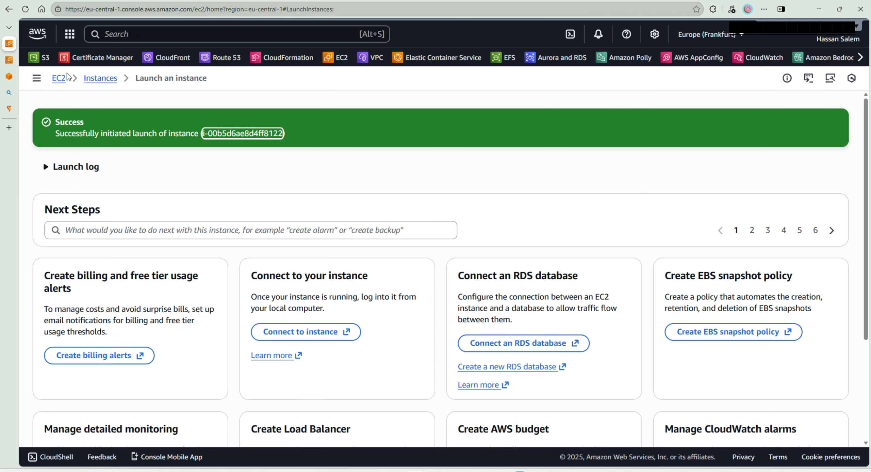
- Open the sab3a.net hosted zone in Route 53
left_click(225, 56)
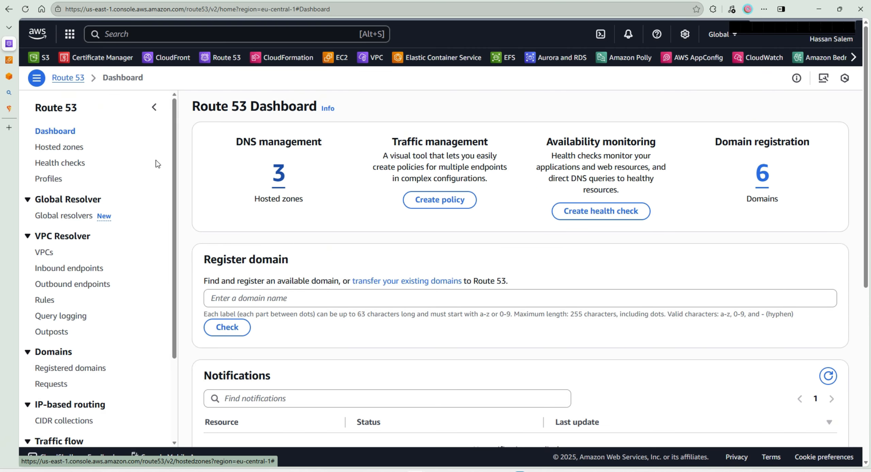
left_click(59, 147)
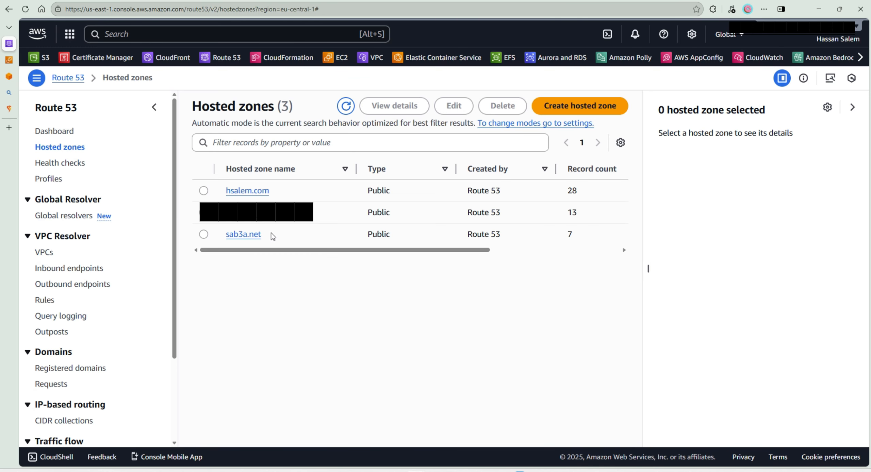
left_click_drag(273, 236, 224, 235)
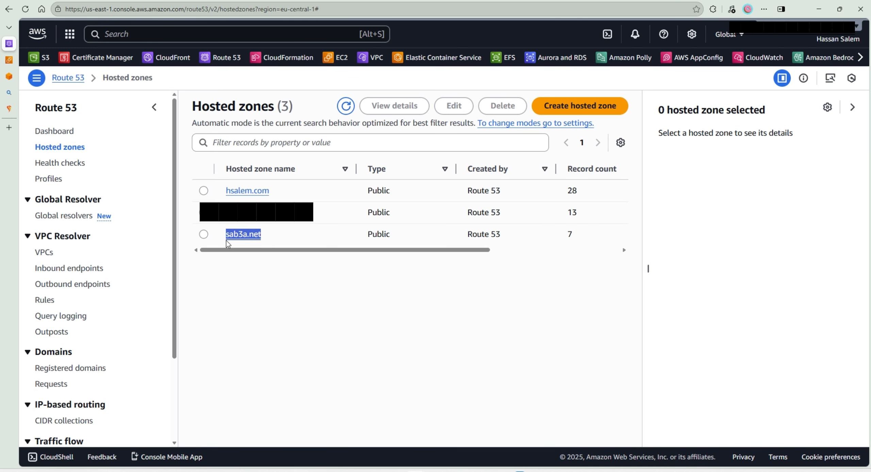
left_click(285, 237)
left_click(240, 237)
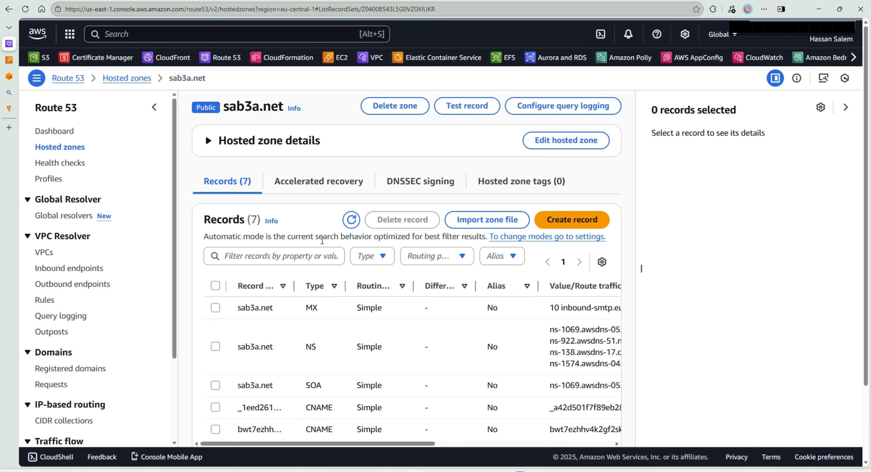
- Start a new simple-routing record in the sab3a.net zone and enter * as its record name
scroll(541, 112, "down", 3)
left_click(567, 130)
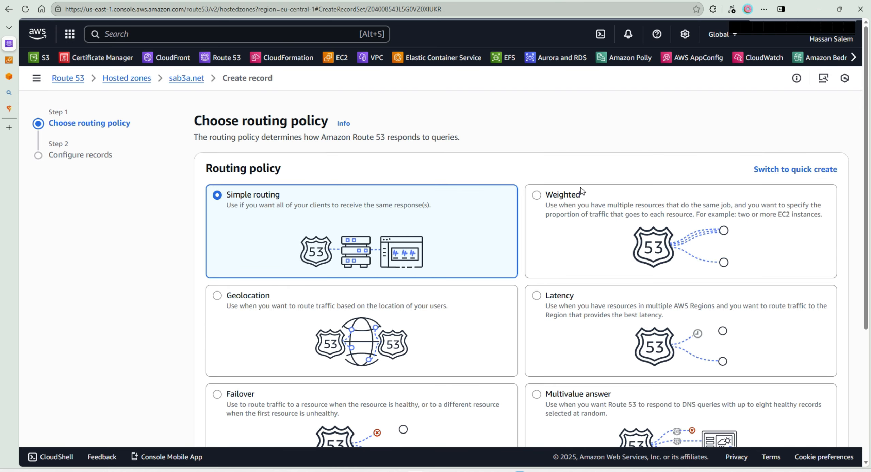
scroll(564, 185, "down", 5)
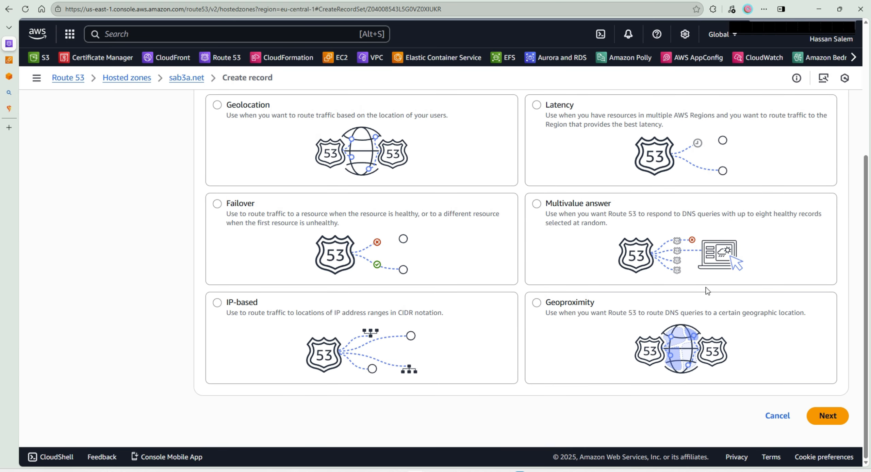
left_click(827, 415)
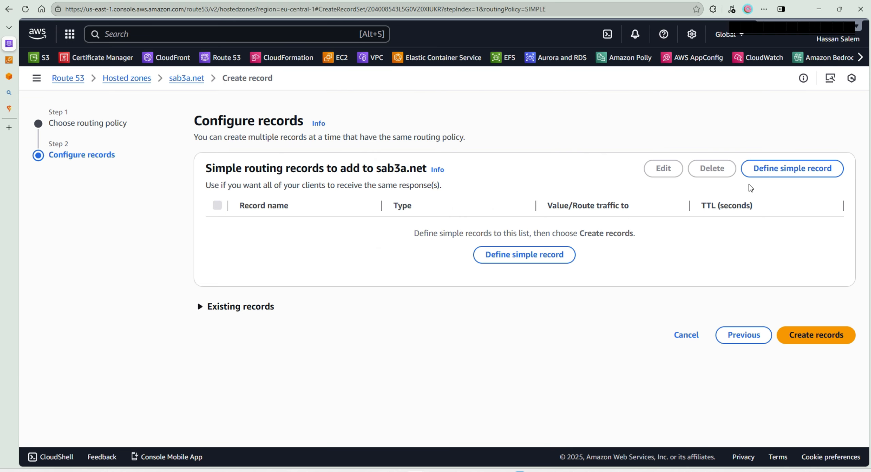
left_click(775, 177)
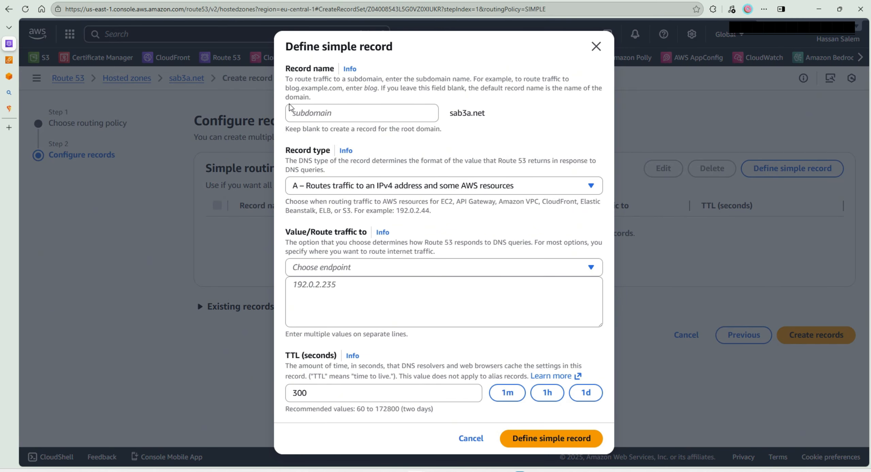
left_click(317, 109)
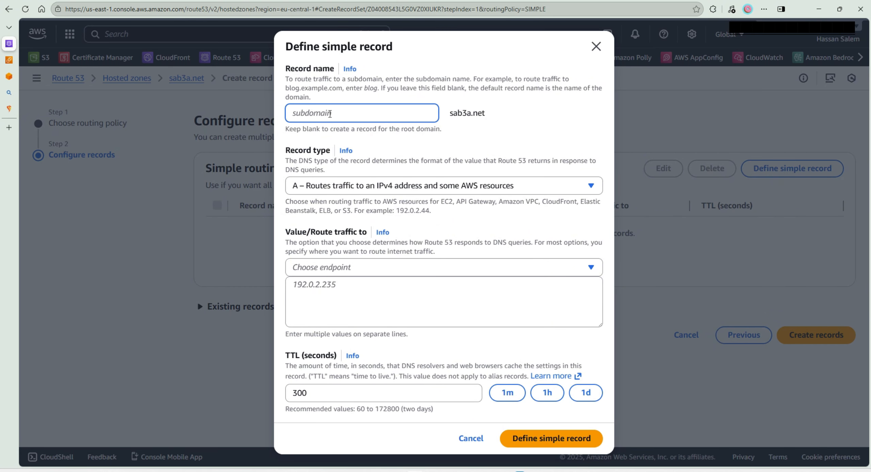
type("*")
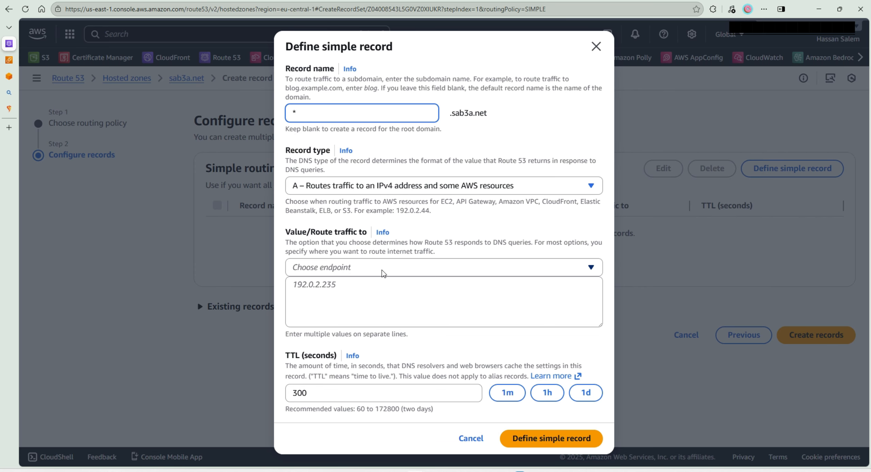
- Copy caprover-hosting-server's public IPv4 address, 3.71.107.69, into the wildcard A record's value and create the record
left_click(424, 296)
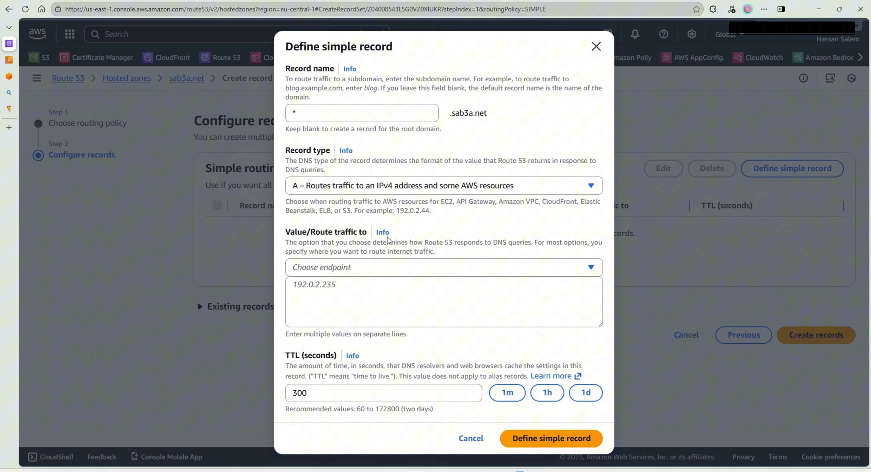
left_click(370, 287)
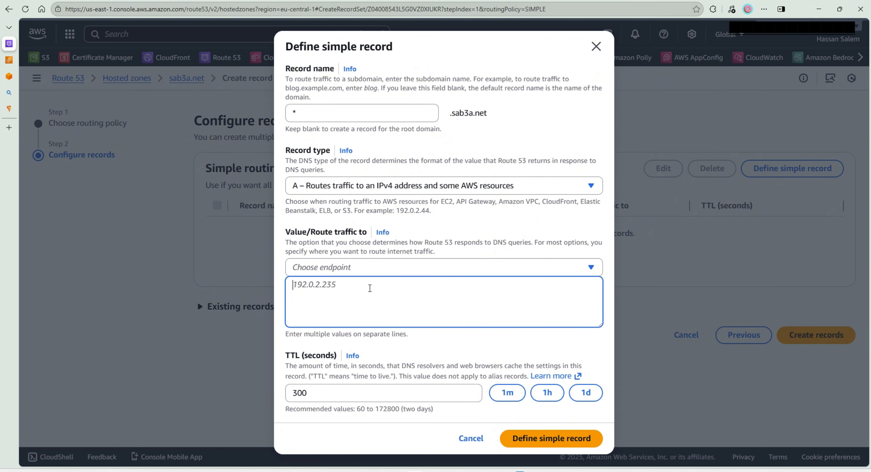
left_click(7, 59)
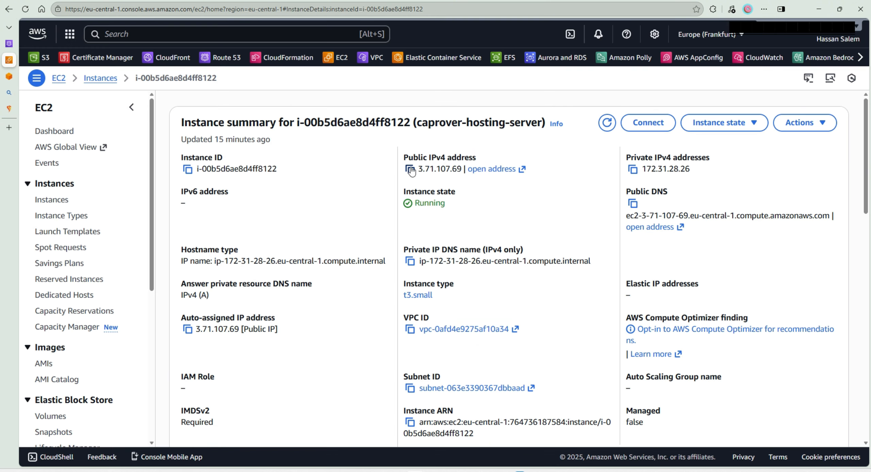
left_click(410, 169)
left_click(10, 43)
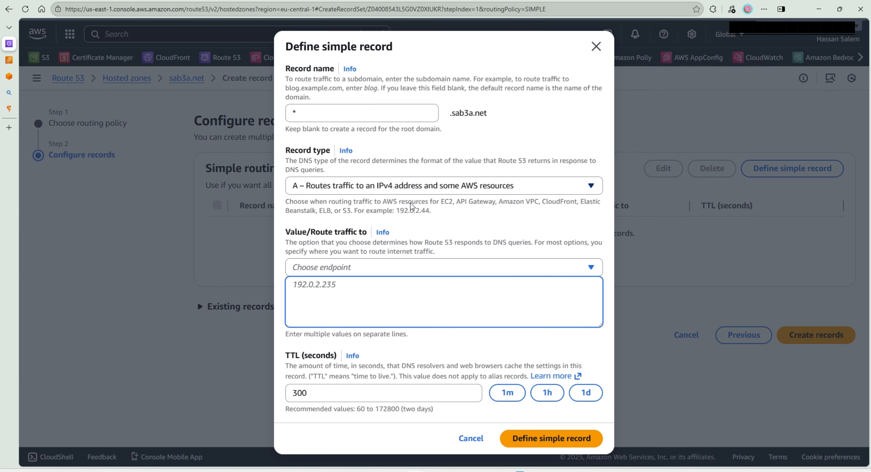
key("ctrl+v")
left_click(469, 243)
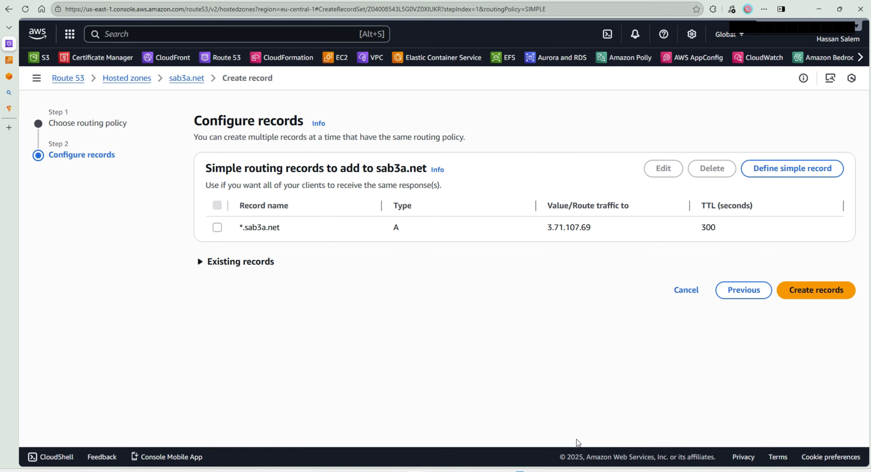
left_click(577, 439)
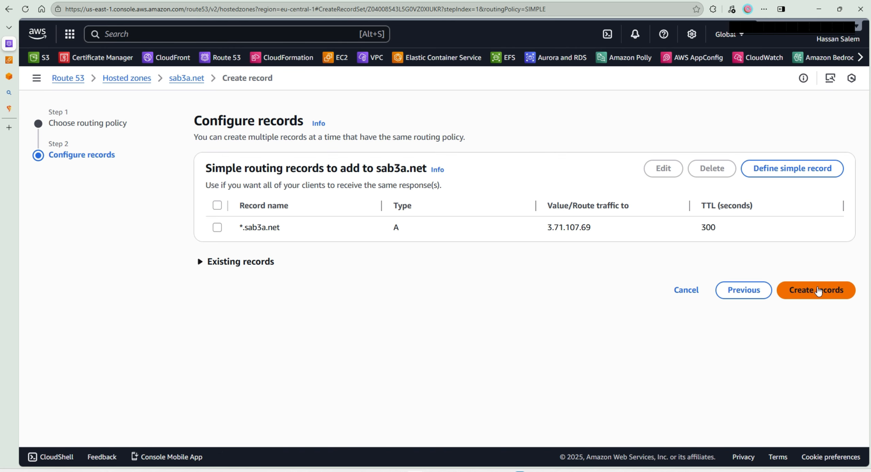
left_click(801, 296)
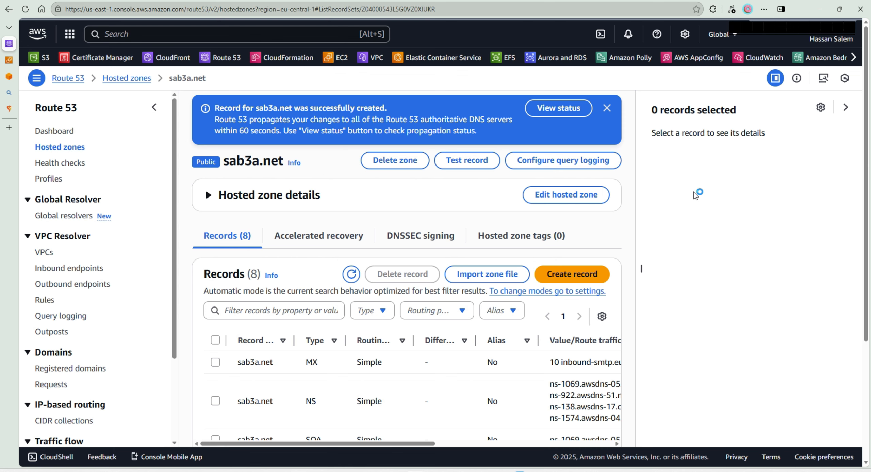
- Define another simple-routing A record for the root domain sab3a.net, with a blank record name and the value 3.71.107.69
left_click(572, 275)
scroll(346, 227, "down", 5)
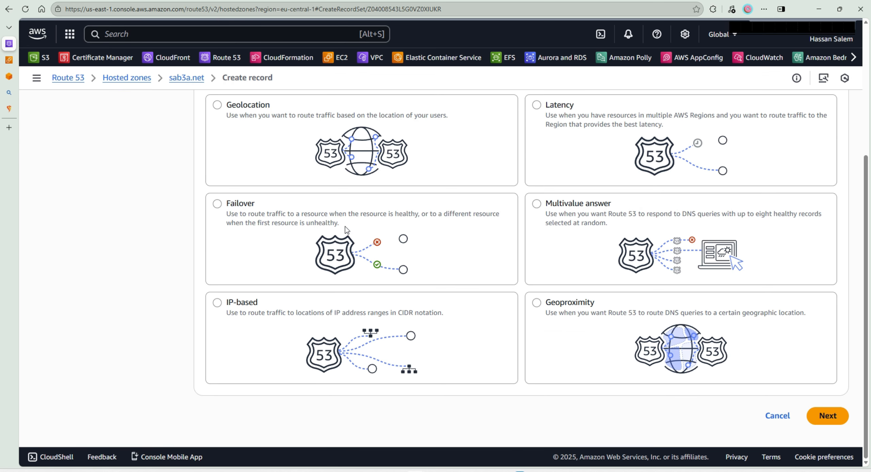
left_click(813, 411)
left_click(809, 169)
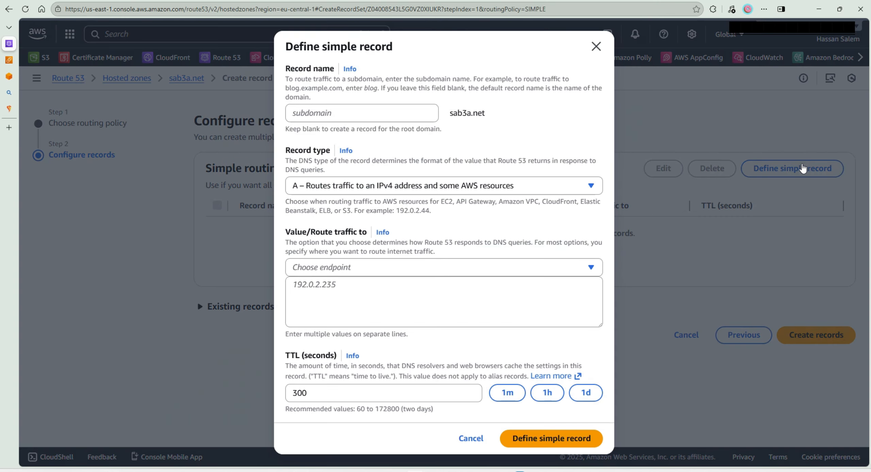
left_click(403, 113)
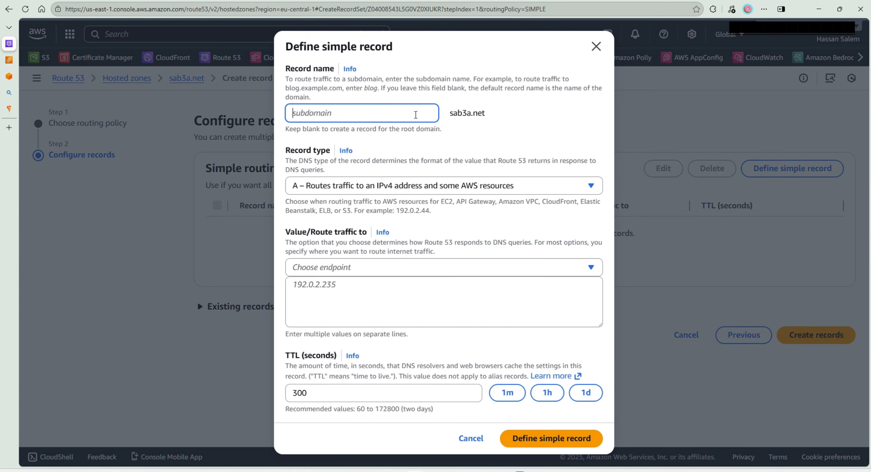
left_click(512, 109)
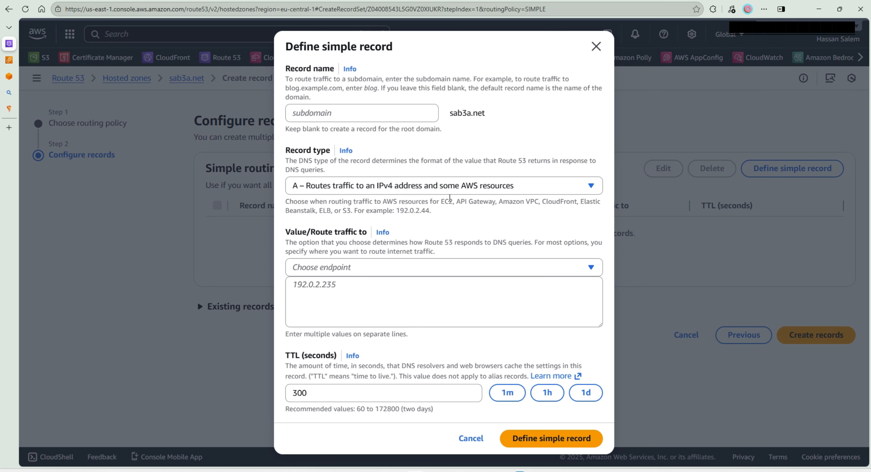
left_click(370, 295)
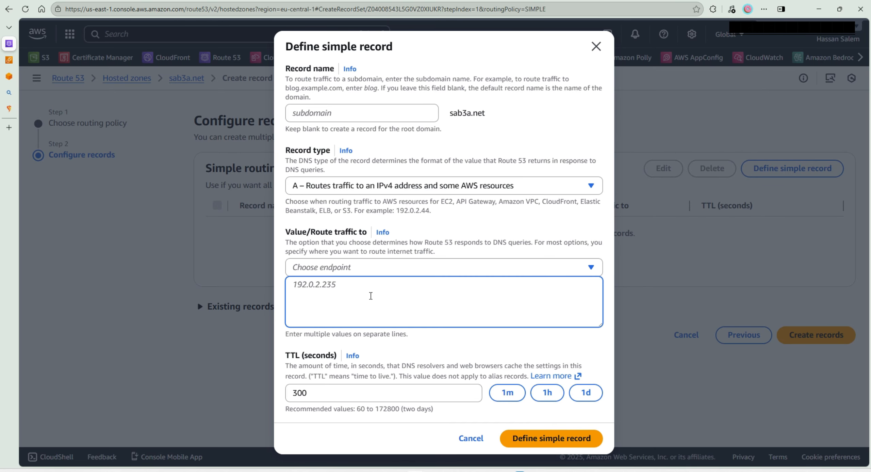
key("ctrl+v")
left_click(579, 433)
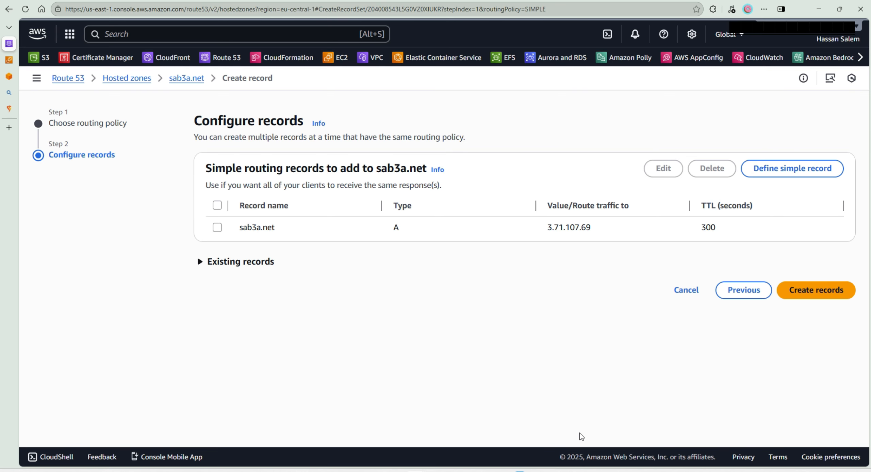
- Create the sab3a.net root A record and open test.sab3a.net:3000 in a new browser tab
left_click(821, 295)
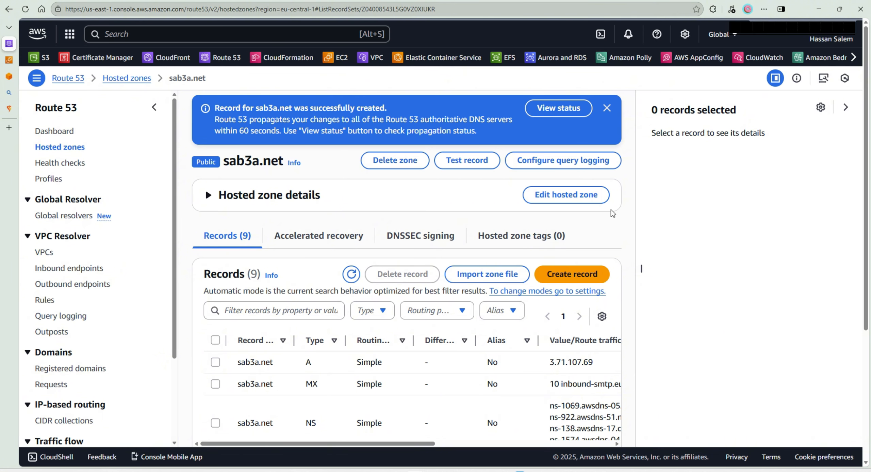
key("ctrl+t")
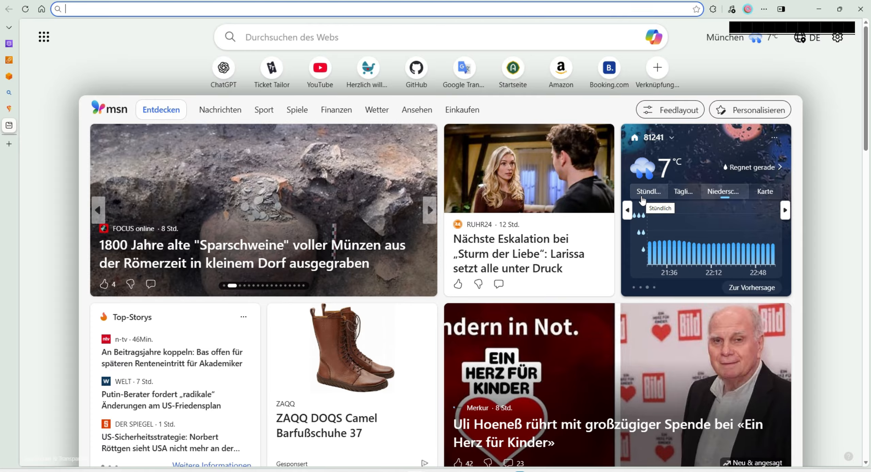
type("test.sab3a.net:3000")
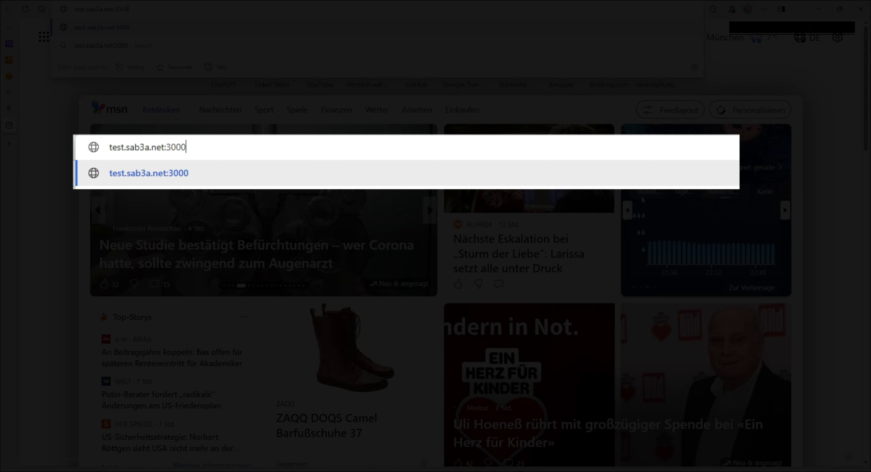
key("Return")
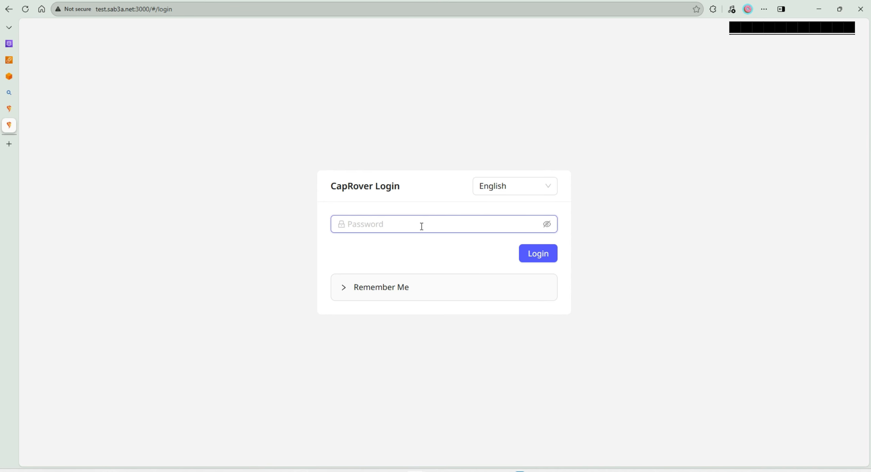
- Try to enter the default password in the CapRover login form
type("captain42")
key("ctrl+a")
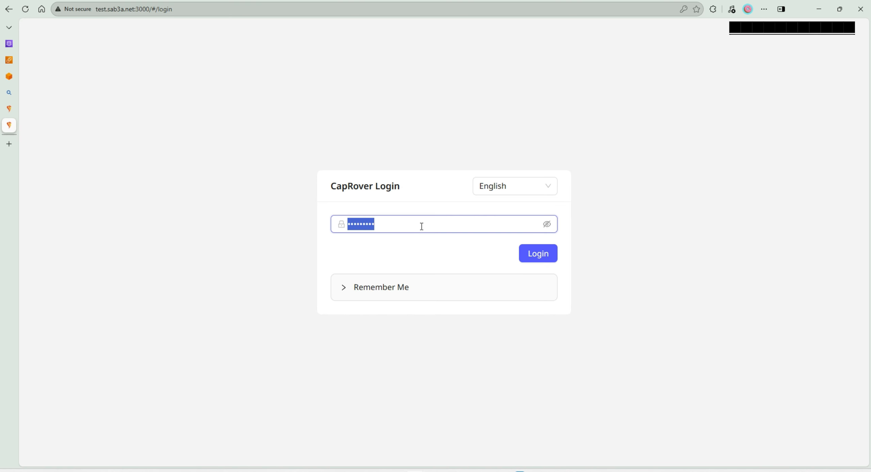
type("captai")
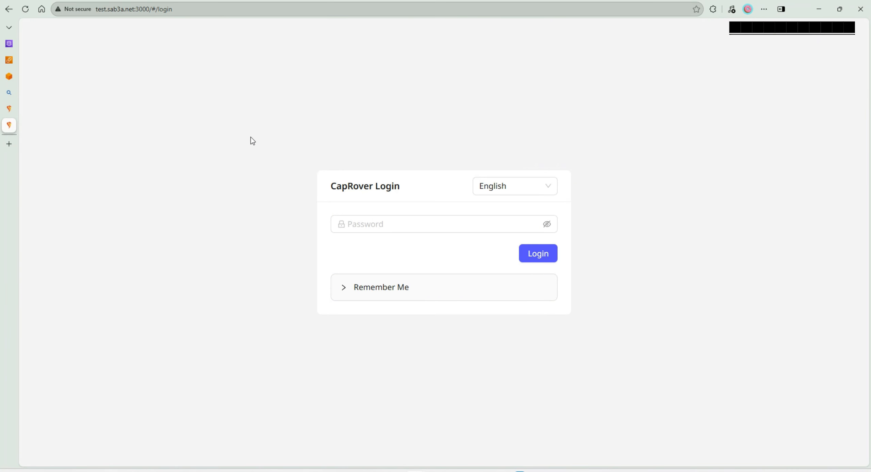
- Look up the default password in the web interface section of CapRover's Getting Started docs and copy it
left_click(9, 109)
scroll(312, 375, "down", 9)
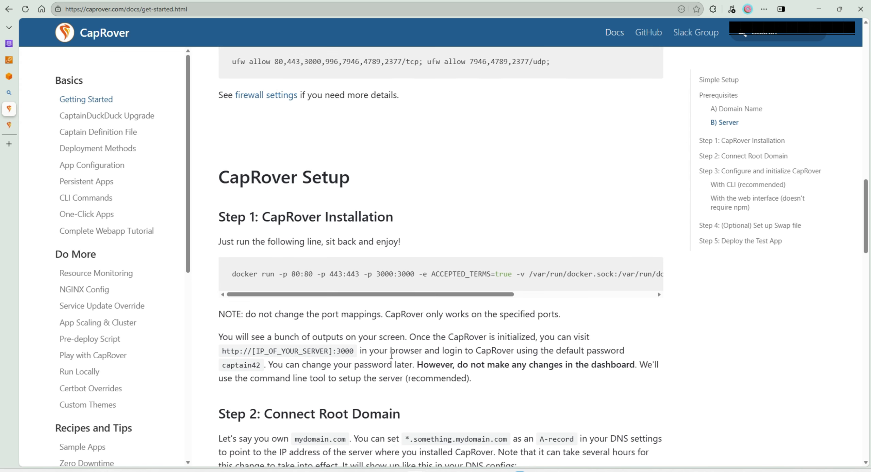
scroll(413, 255, "down", 3)
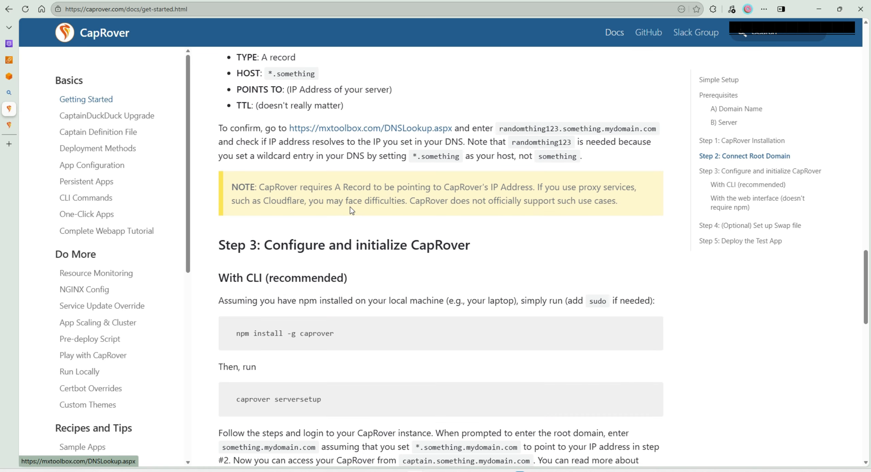
scroll(353, 211, "up", 3)
scroll(353, 211, "down", 18)
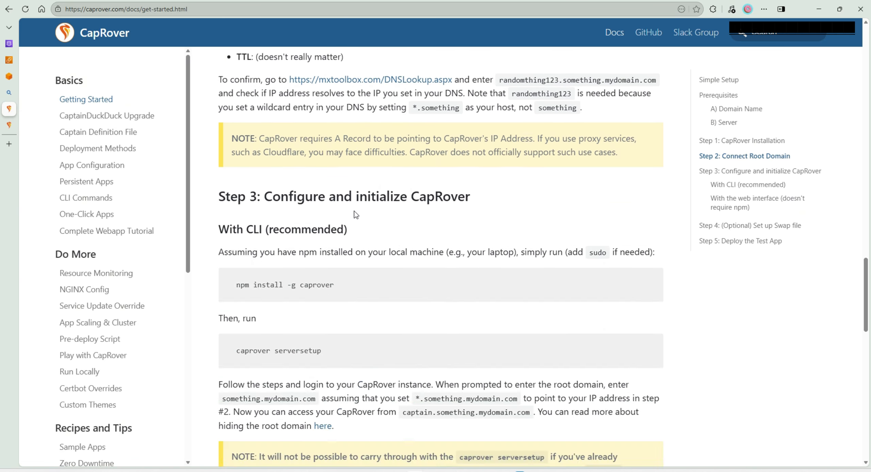
double_click(533, 232)
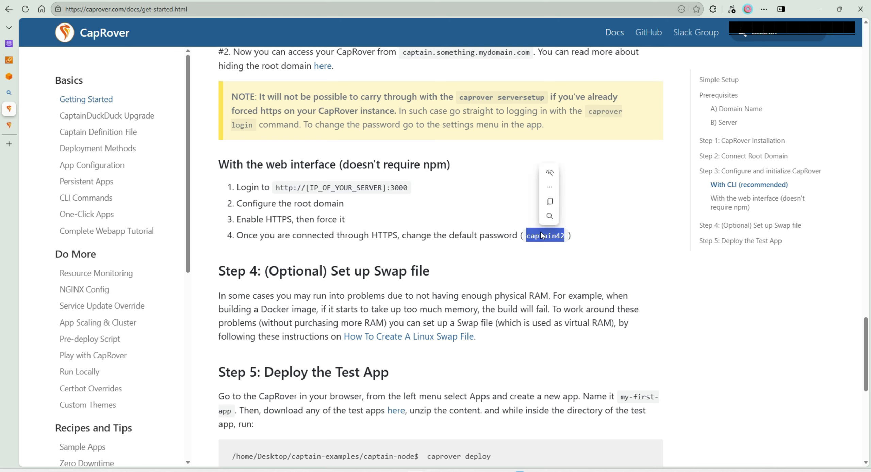
left_click(517, 211)
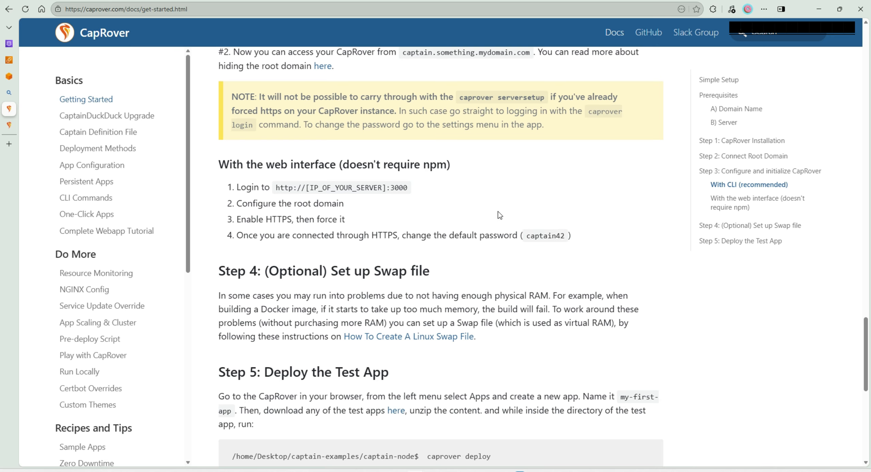
- Log in to CapRover with the copied default password and localStorage persistence, saving the password in the browser
left_click(10, 126)
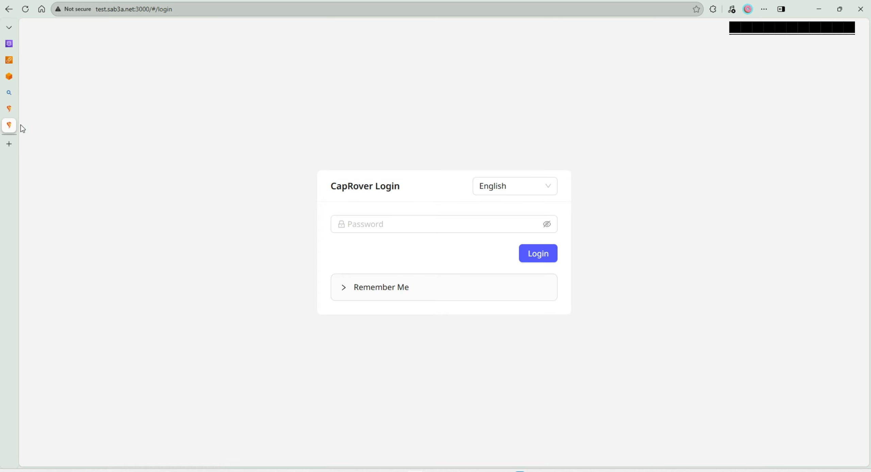
left_click(450, 226)
key("ctrl+v")
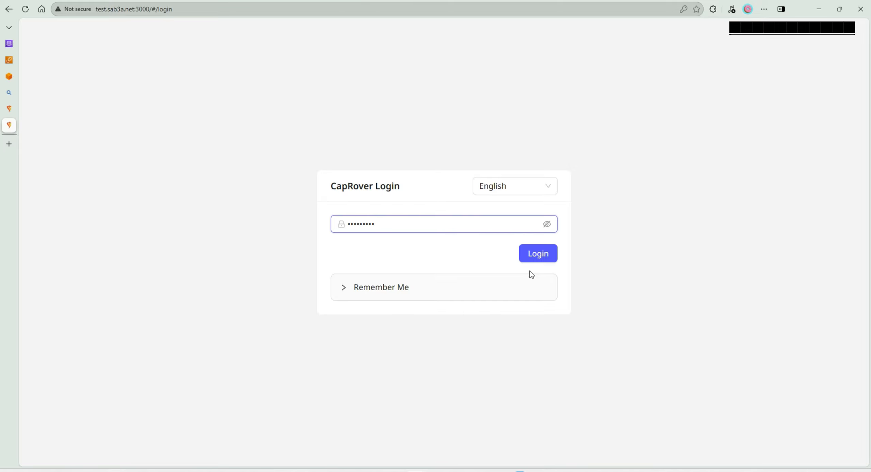
left_click(335, 290)
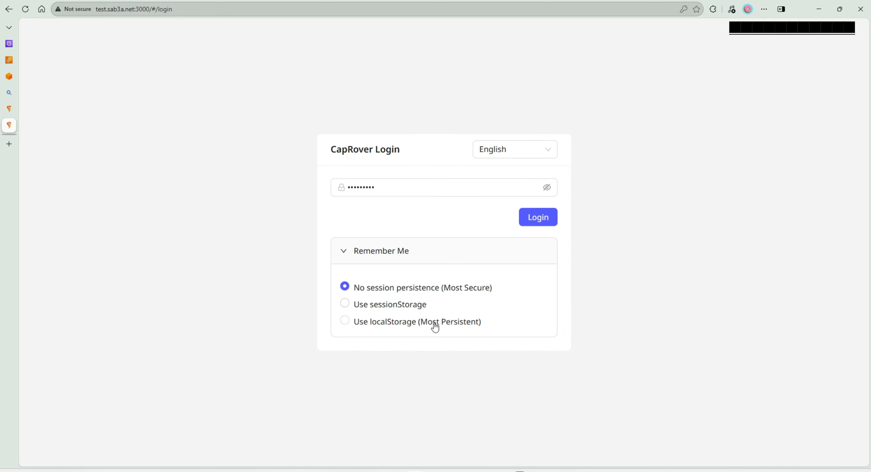
left_click(427, 324)
left_click(539, 219)
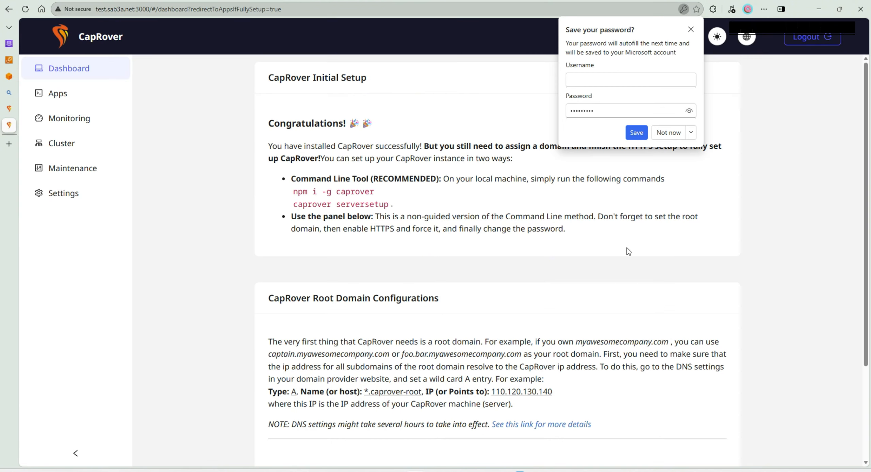
left_click(637, 132)
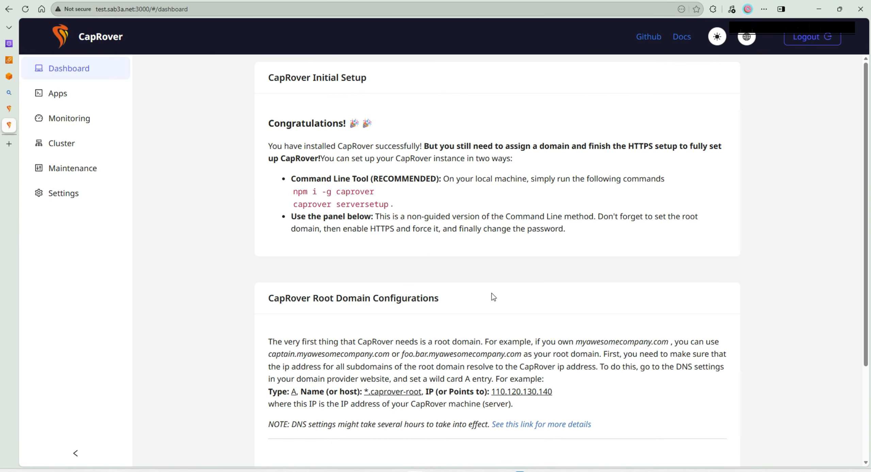
- Set CapRover's root domain to sab3a.net and update the domain
scroll(492, 295, "down", 3)
left_click(417, 395)
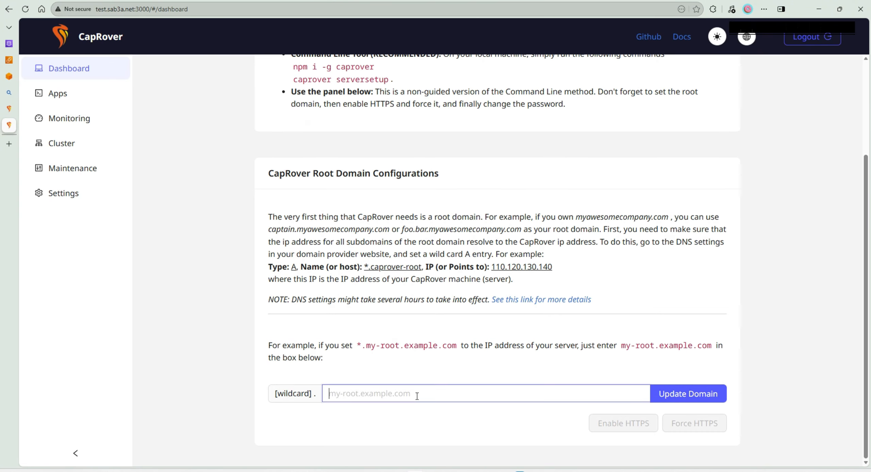
type("sab3a.net")
left_click(662, 390)
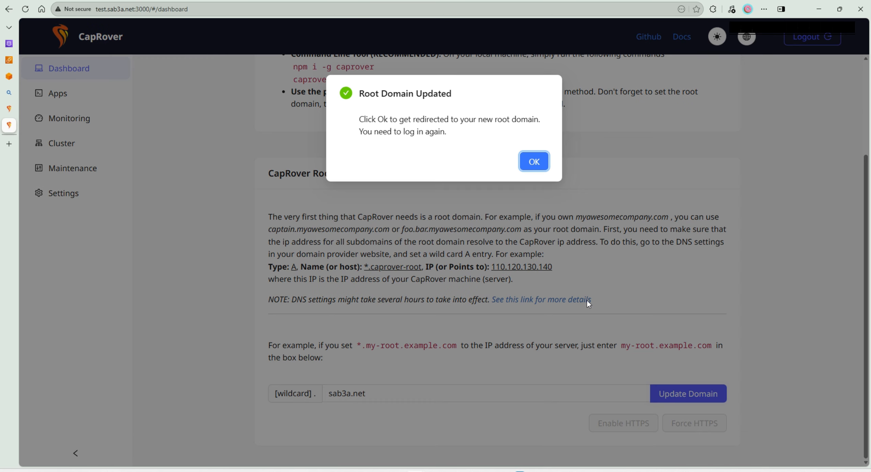
- Accept the redirect to the new root domain and log in again with the account password
left_click(521, 157)
type("captain42")
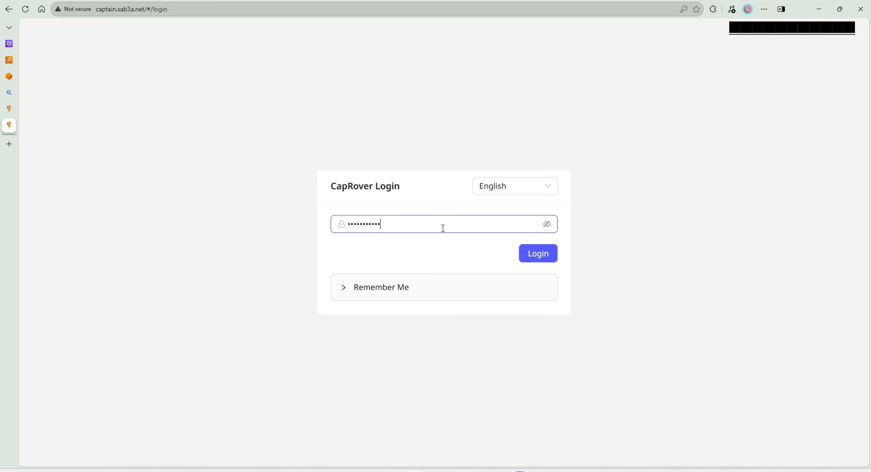
key("Return")
- Enable HTTPS for the root domain, supplying the e-mail address for Let's Encrypt, and save the login password in the browser
scroll(458, 238, "down", 3)
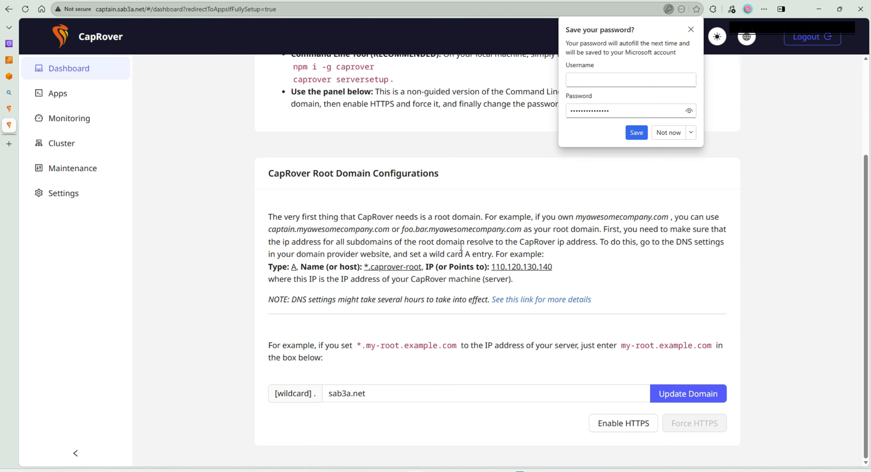
left_click(617, 423)
left_click(636, 132)
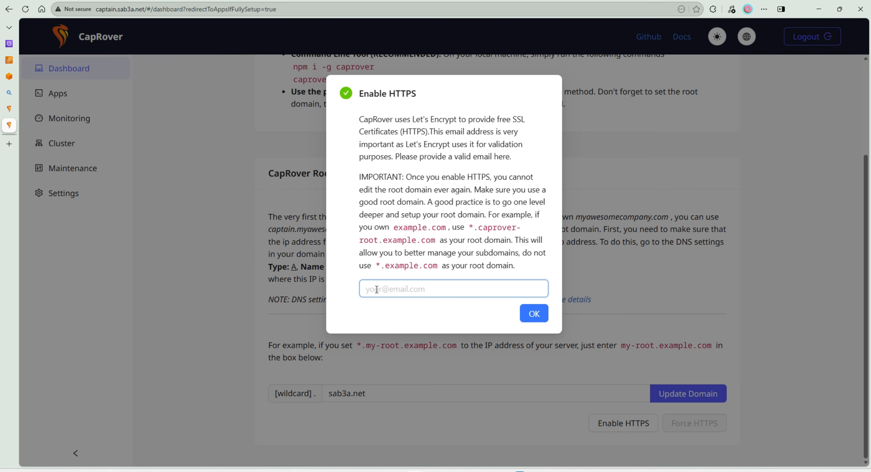
left_click(533, 313)
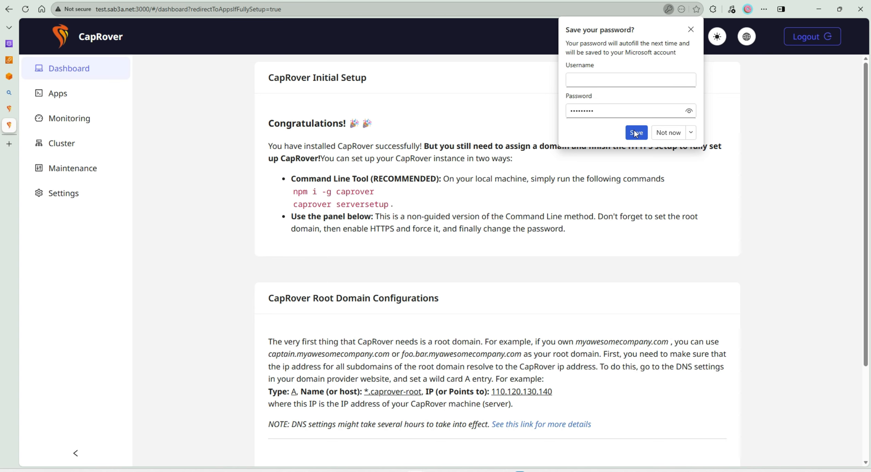
- Save the login in the browser and enter the old password in CapRover's password change settings
left_click(634, 132)
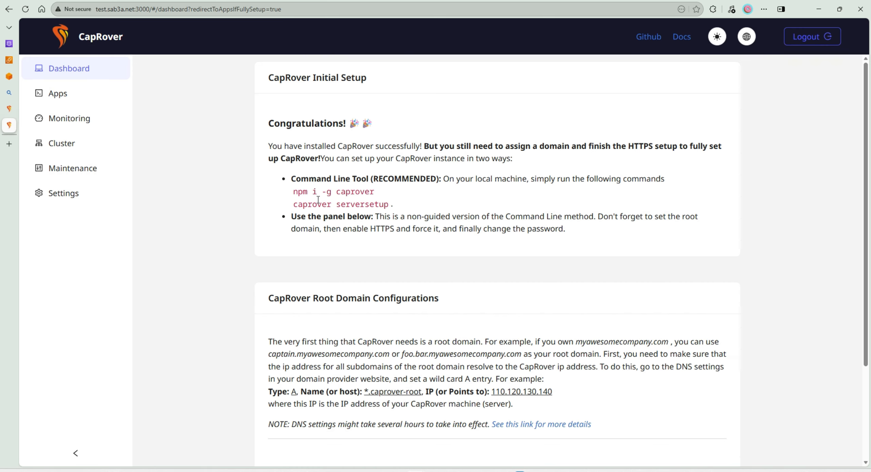
left_click(52, 201)
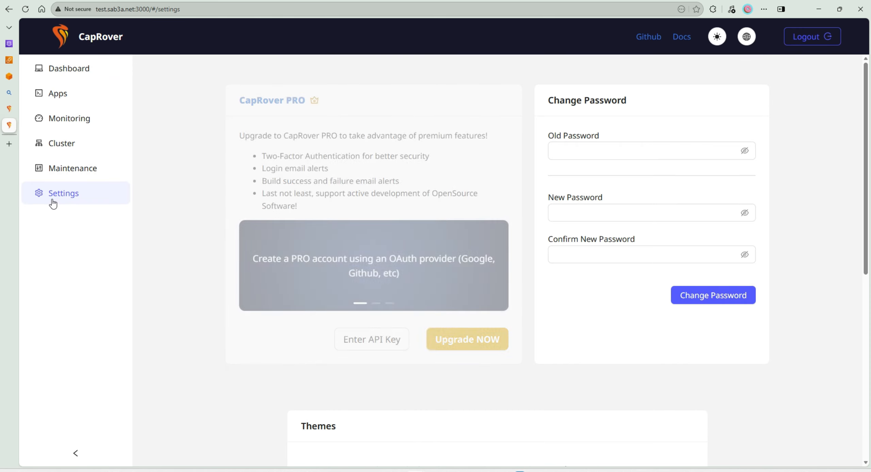
left_click(605, 148)
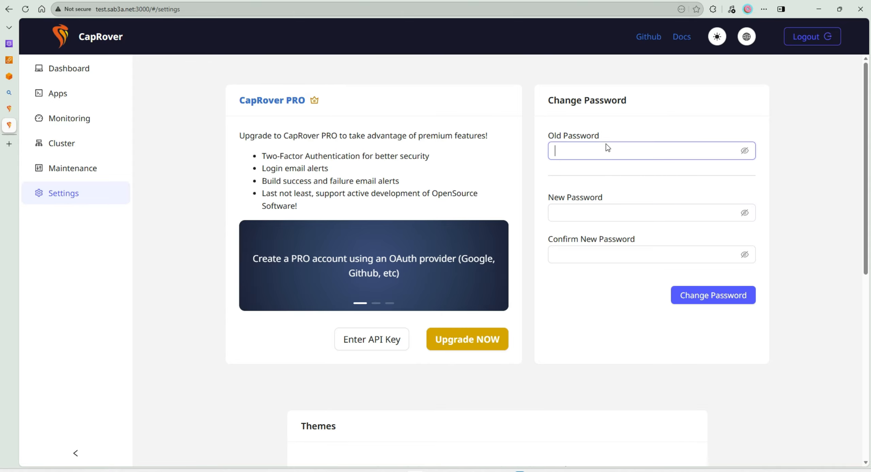
type("captain42")
- Enter and confirm a new CapRover password, submit the change and update the password saved in the browser
left_click(589, 215)
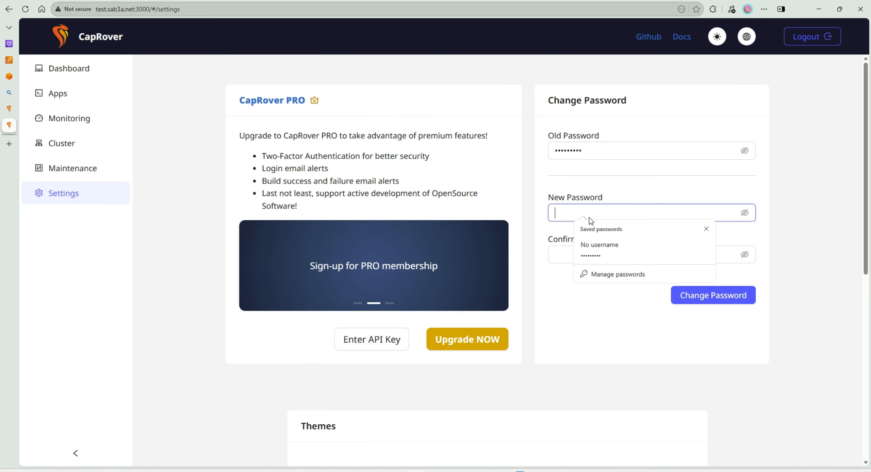
type("captain42")
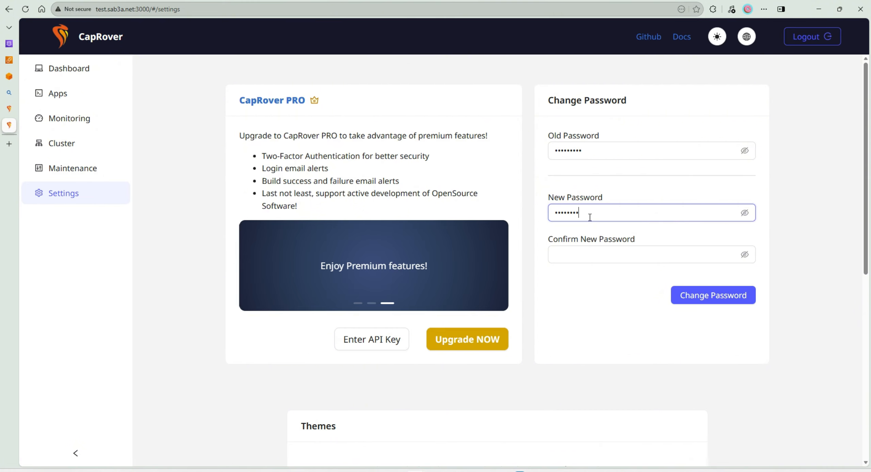
type("••••••")
key("Tab")
type("•••••")
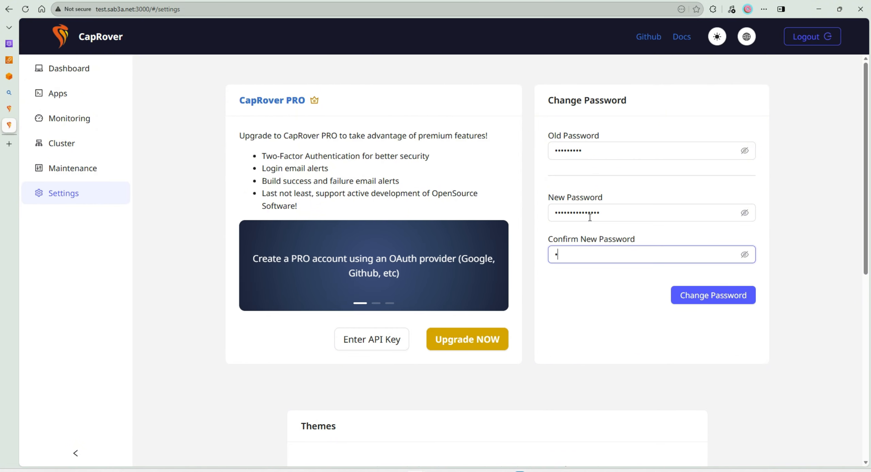
type("in42")
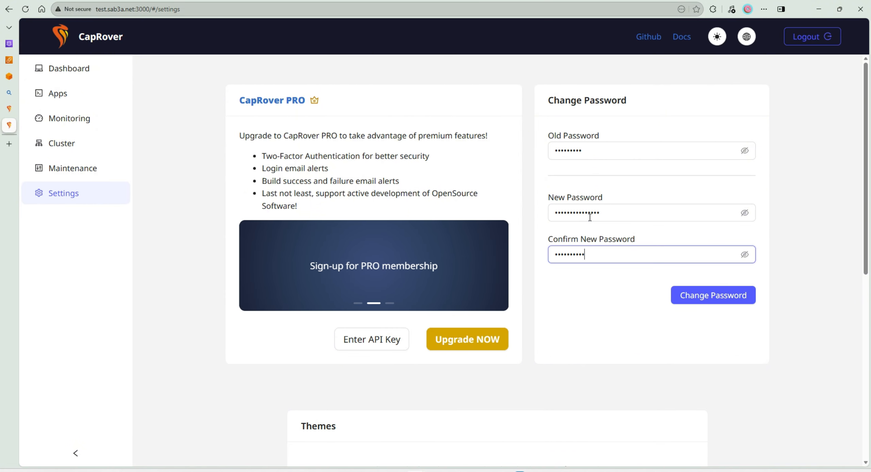
type("•••••")
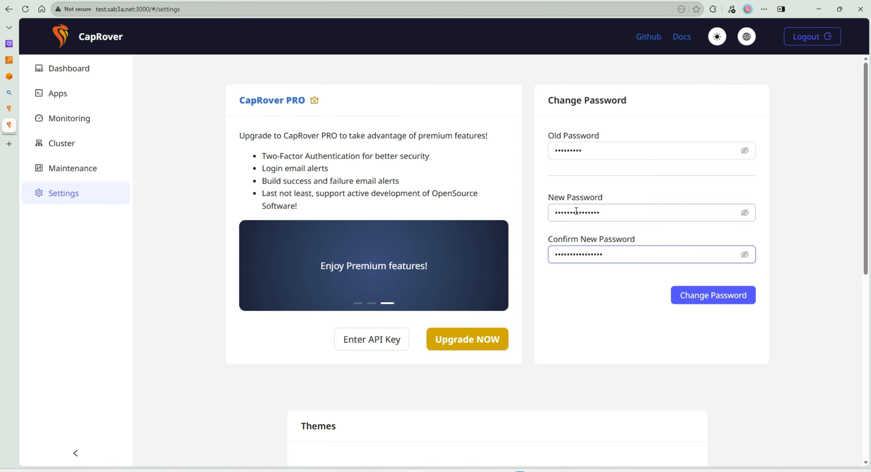
left_click(682, 294)
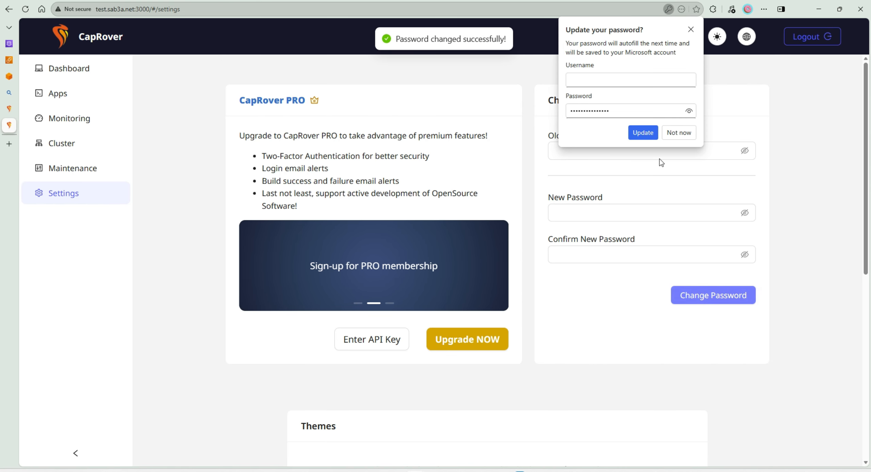
left_click(642, 132)
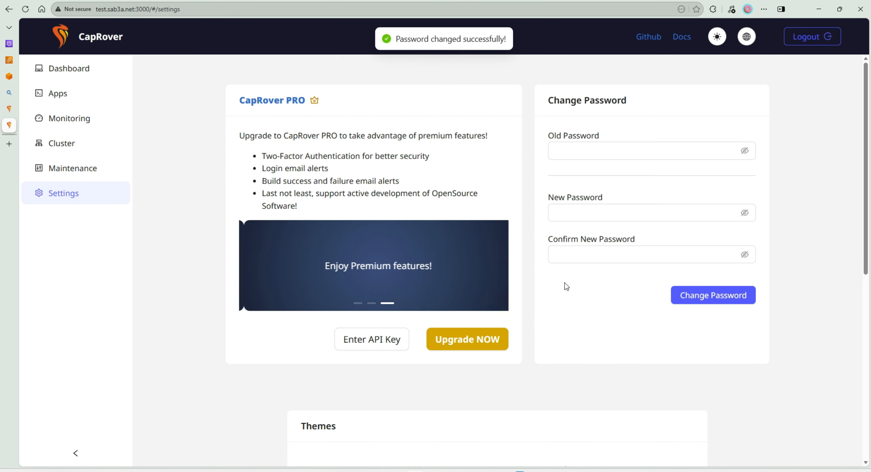
scroll(583, 285, "down", 2)
scroll(575, 239, "up", 2)
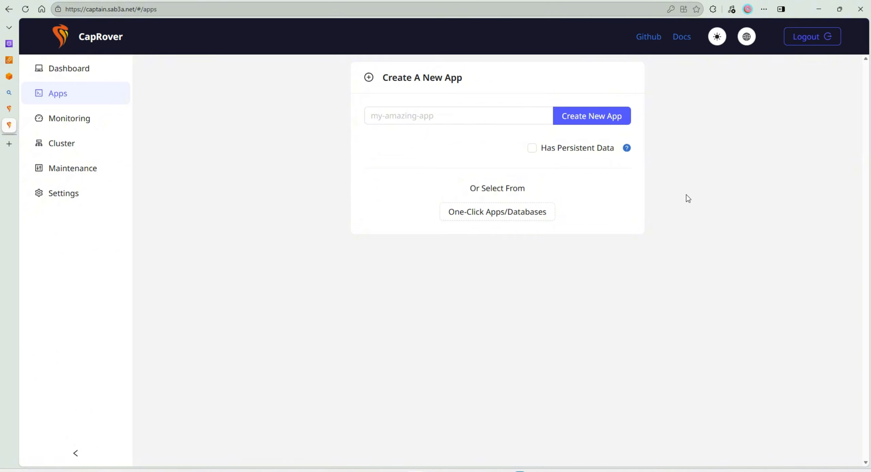
- Search the one-click apps and databases for "database"
left_click(501, 210)
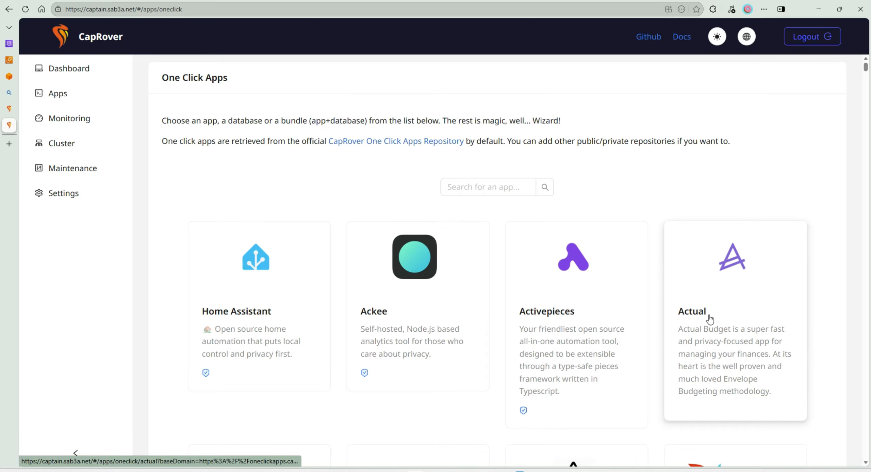
left_click(466, 188)
type("d")
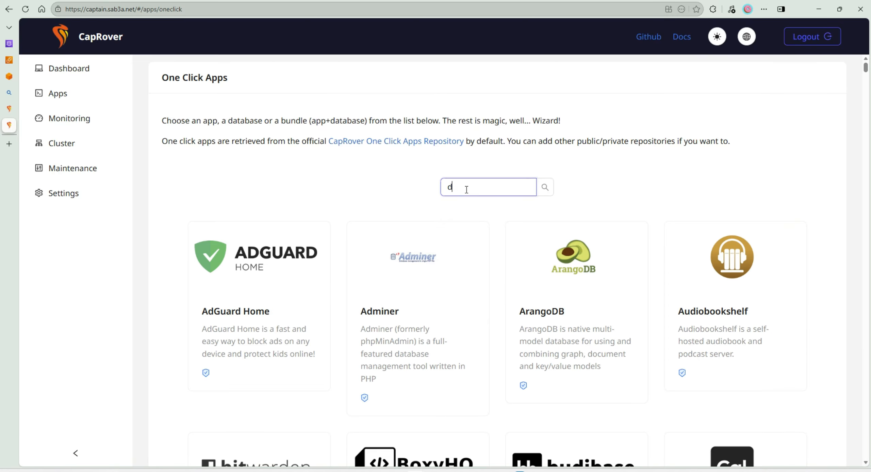
type("atabase")
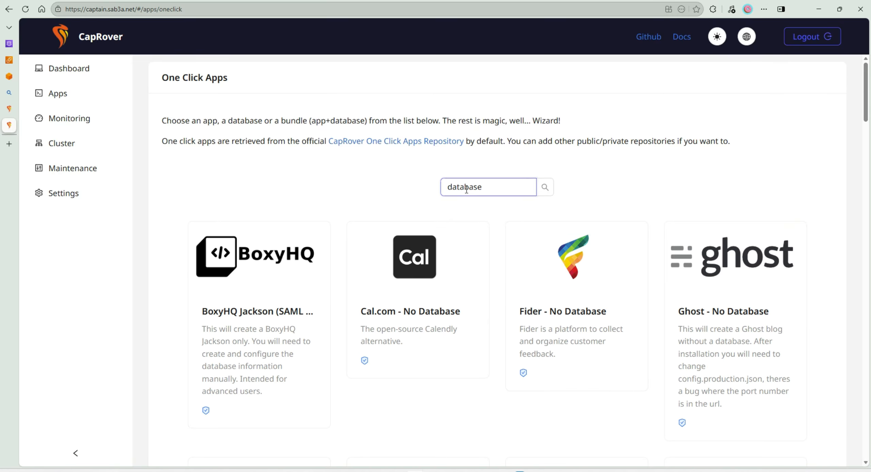
- Look through the database results and choose the MySQL one-click app
scroll(634, 201, "down", 6)
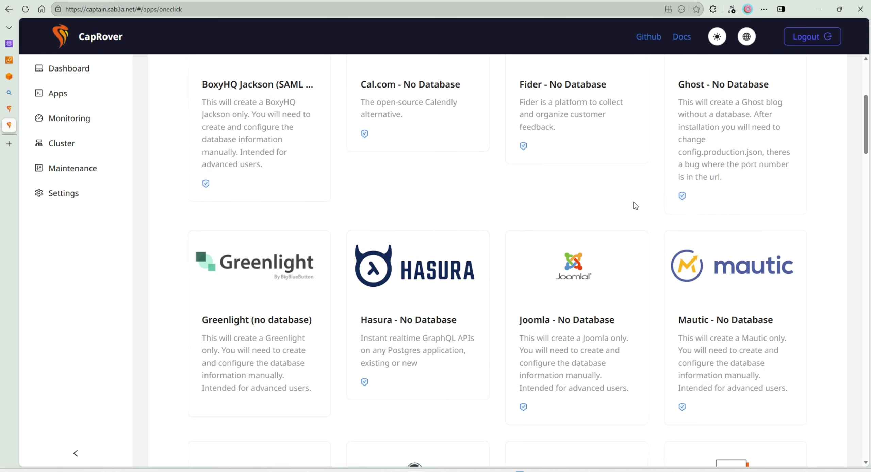
scroll(749, 262, "down", 5)
scroll(633, 296, "down", 5)
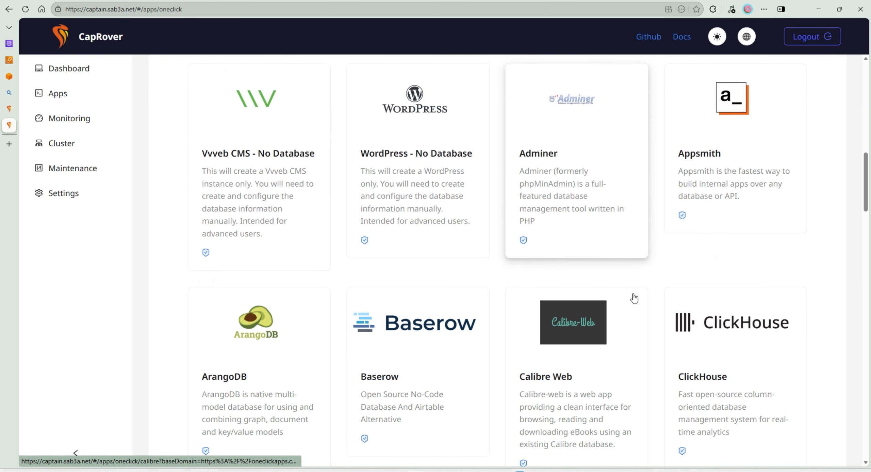
scroll(626, 295, "down", 2)
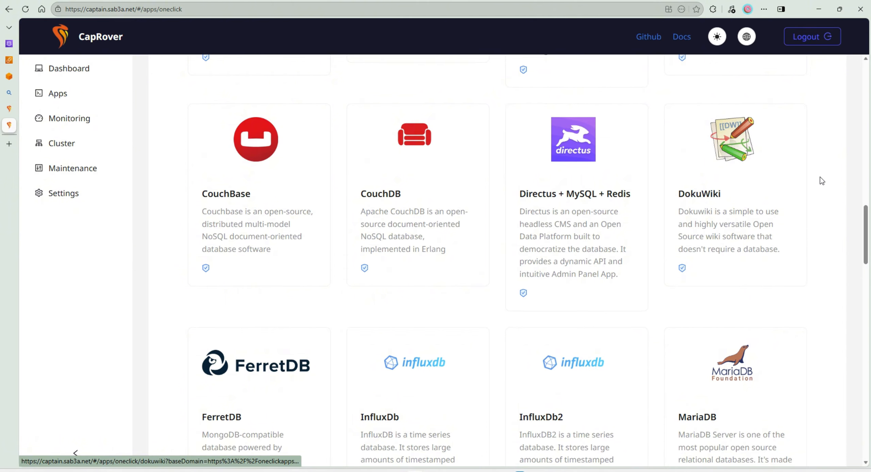
scroll(820, 178, "down", 5)
scroll(820, 178, "down", 5)
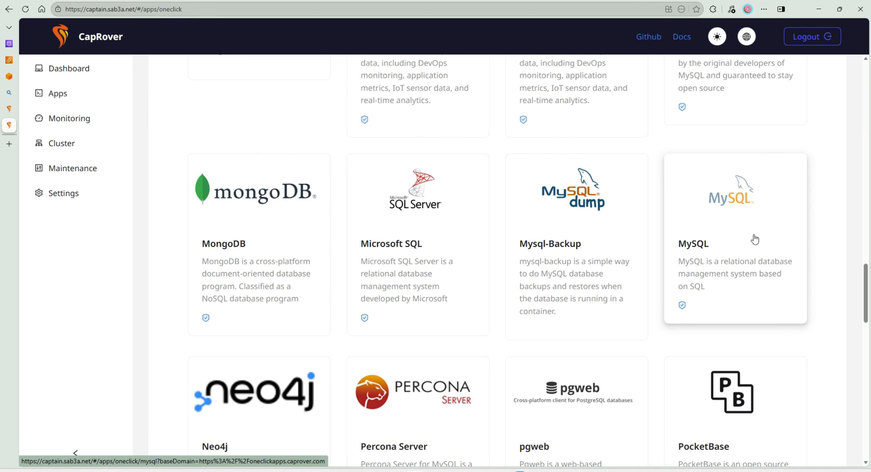
scroll(755, 239, "down", 12)
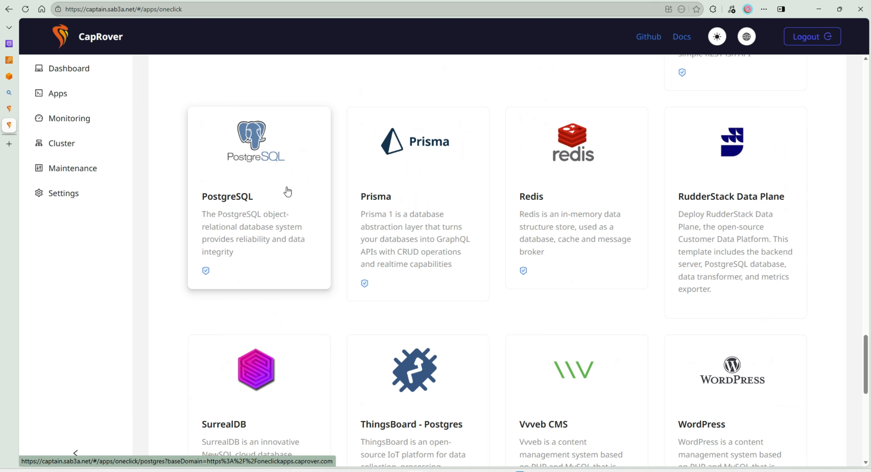
scroll(528, 186, "down", 9)
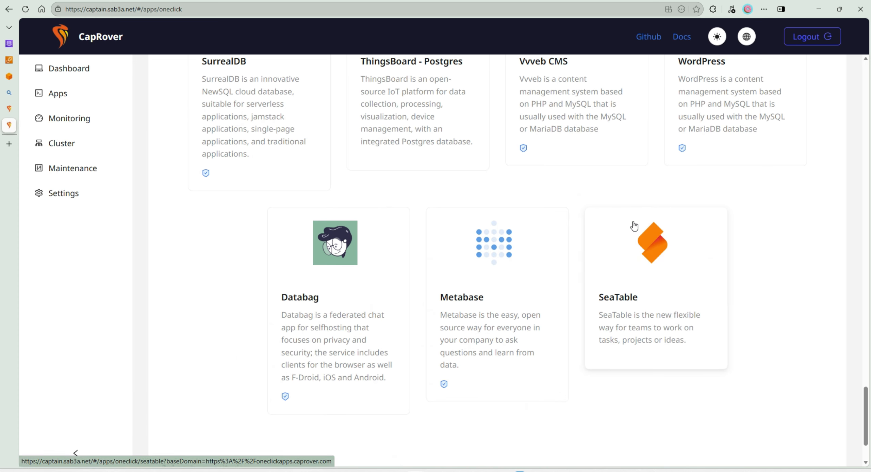
scroll(711, 248, "up", 20)
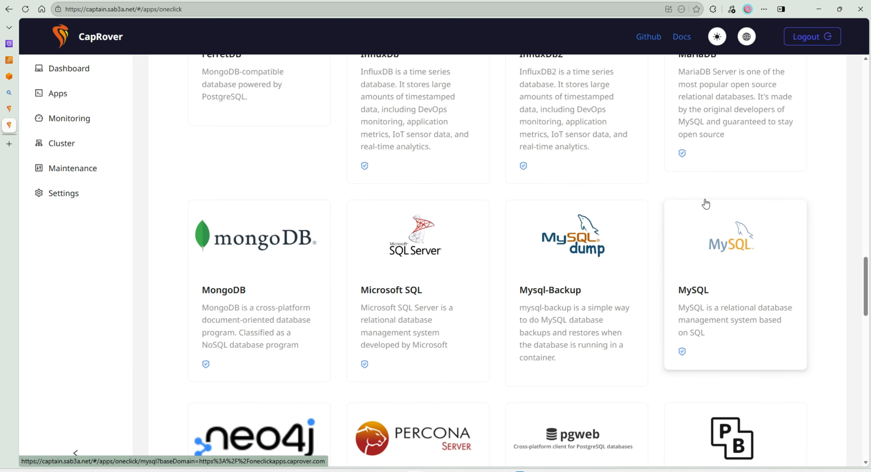
left_click(710, 247)
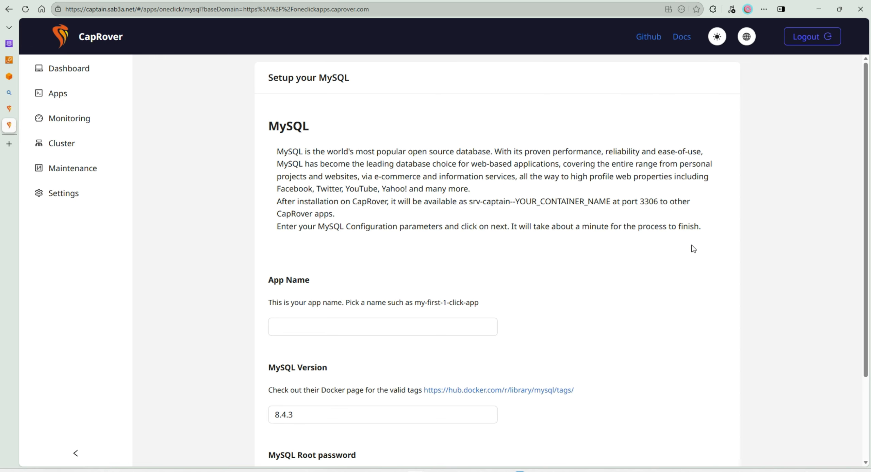
- Deploy MySQL under the app name maindb with a MySQL root password and finish its setup
left_click(317, 320)
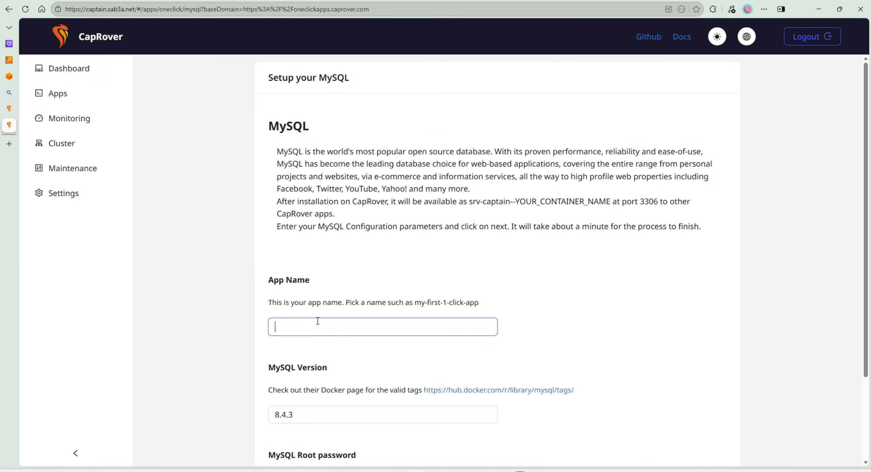
type("maindb")
key("Tab")
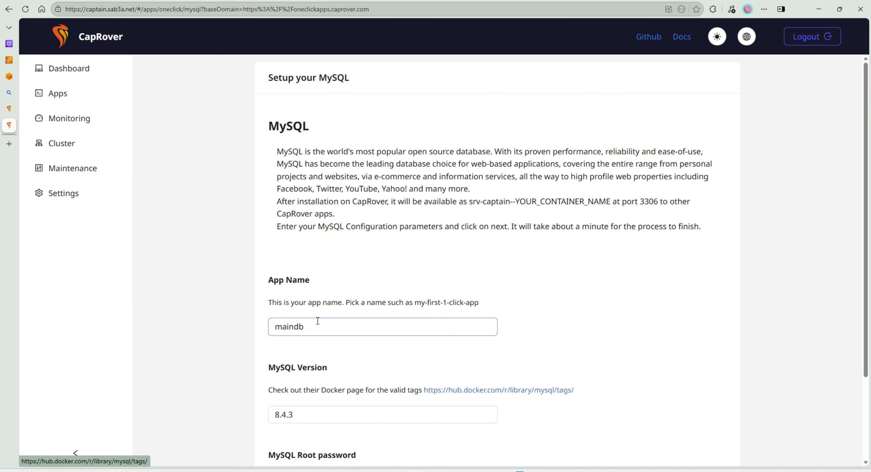
scroll(325, 319, "down", 3)
left_click(338, 376)
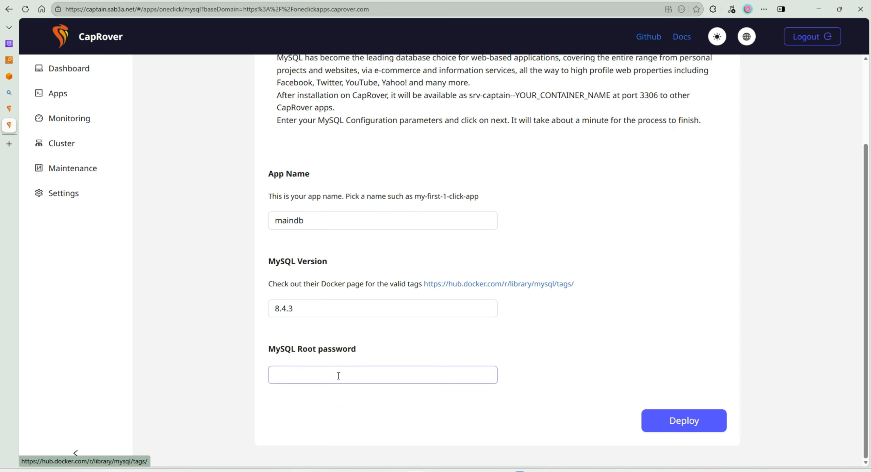
type("S")
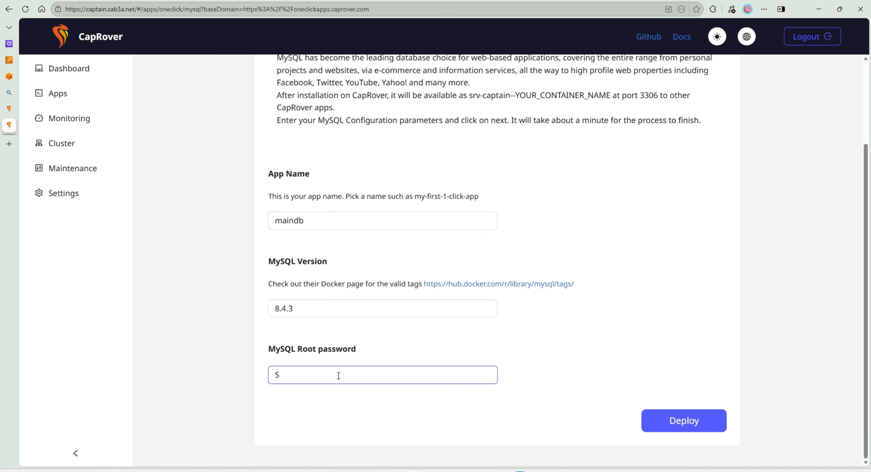
type("OME_STRONG_PASSWORD")
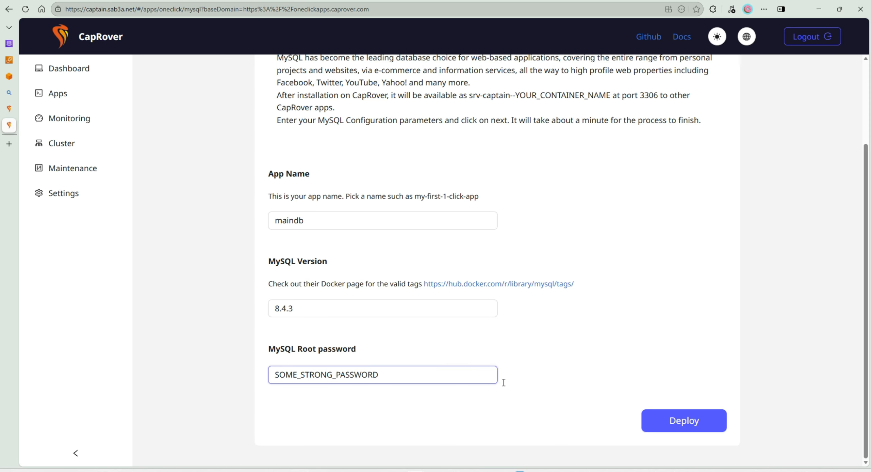
left_click(675, 421)
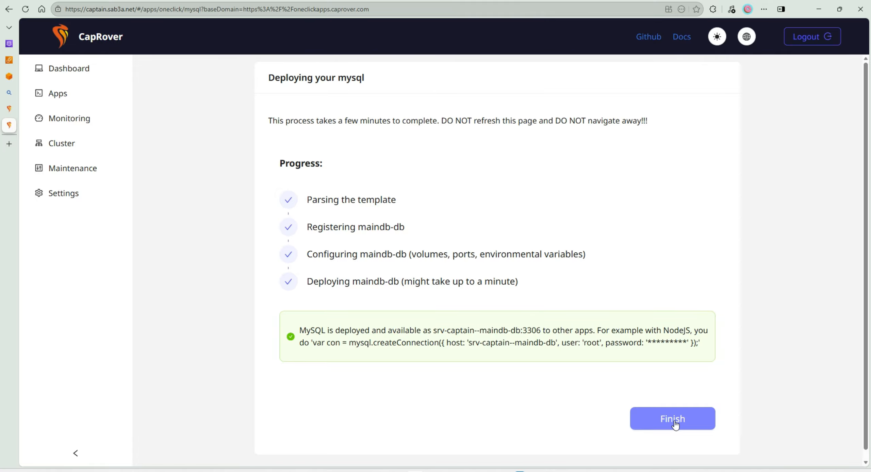
left_click(675, 425)
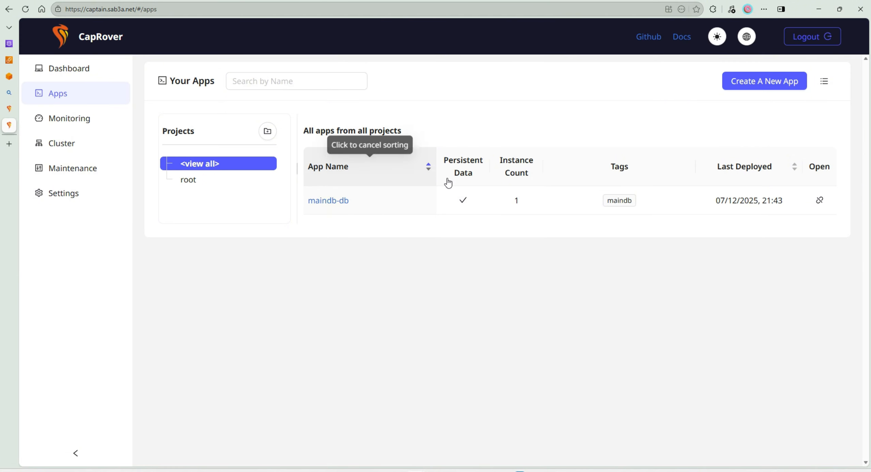
- Start another new app, search the one-click apps for "phpmy" and choose phpMyAdmin
left_click(744, 84)
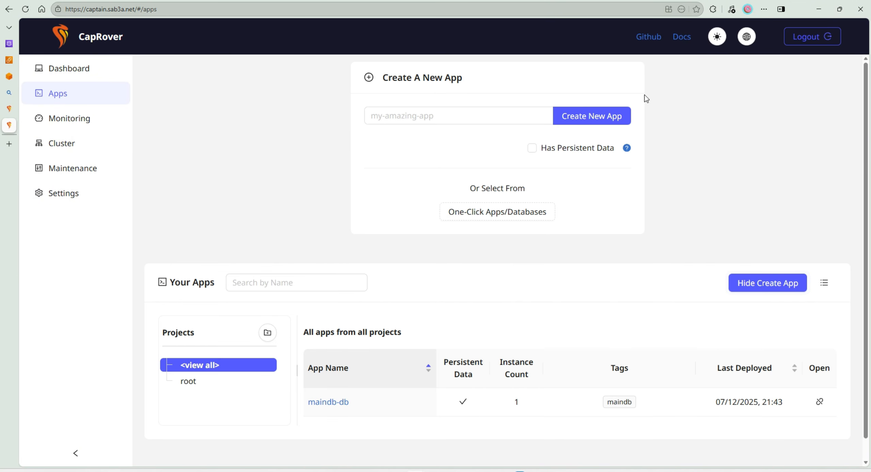
left_click(431, 115)
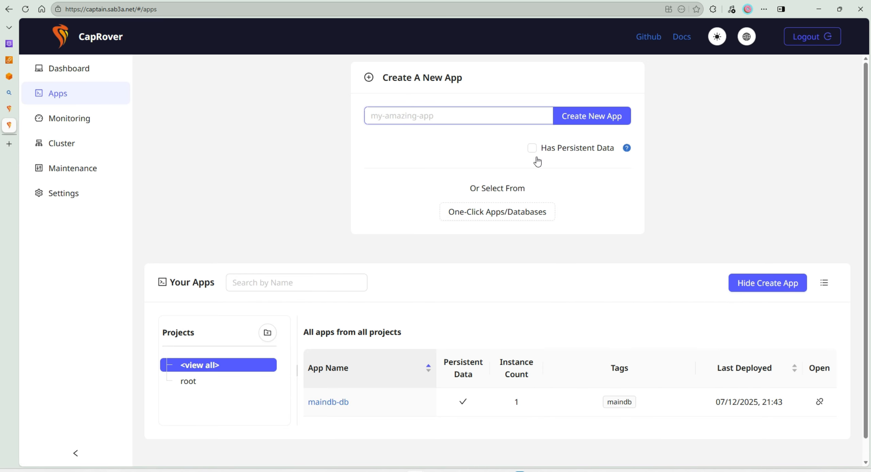
left_click(486, 217)
left_click(472, 188)
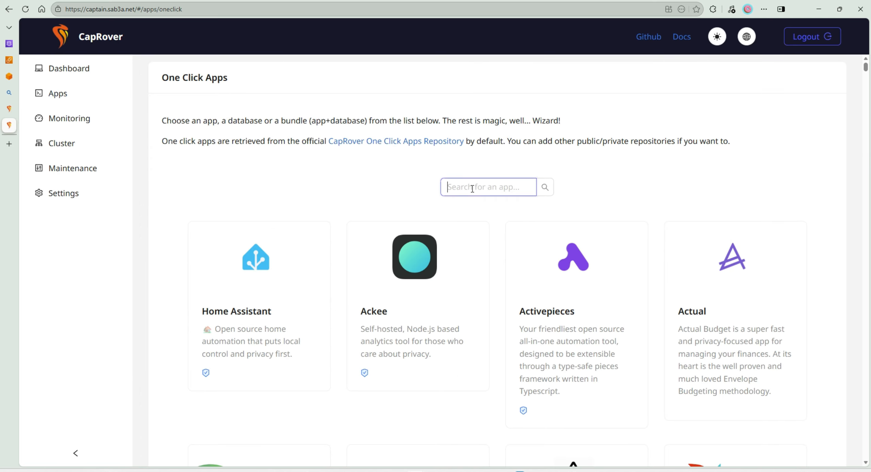
type("phpmy")
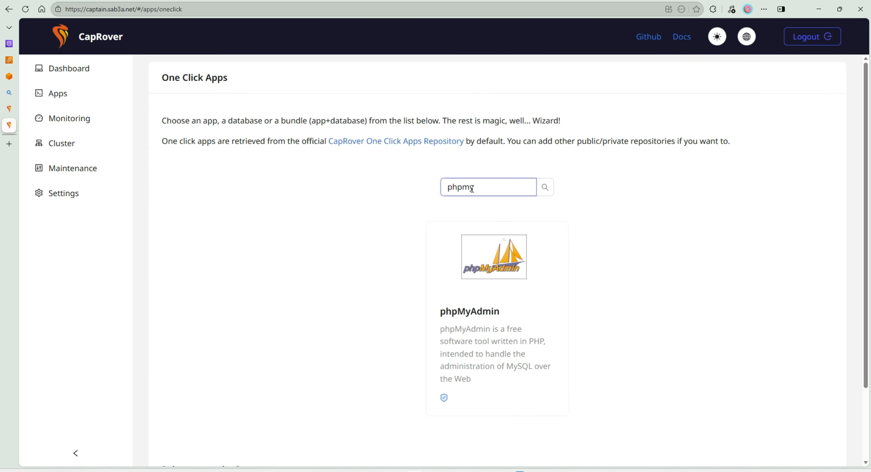
left_click(462, 277)
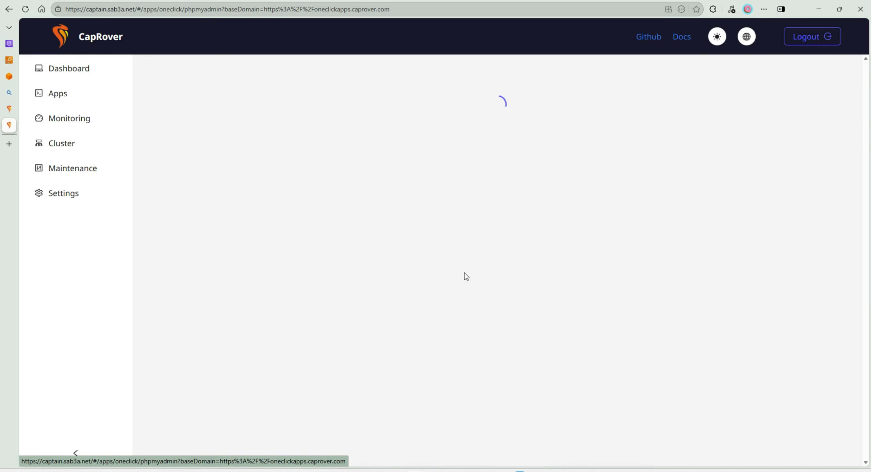
- Deploy phpMyAdmin under the app name phpadmin and finish its setup
left_click(461, 282)
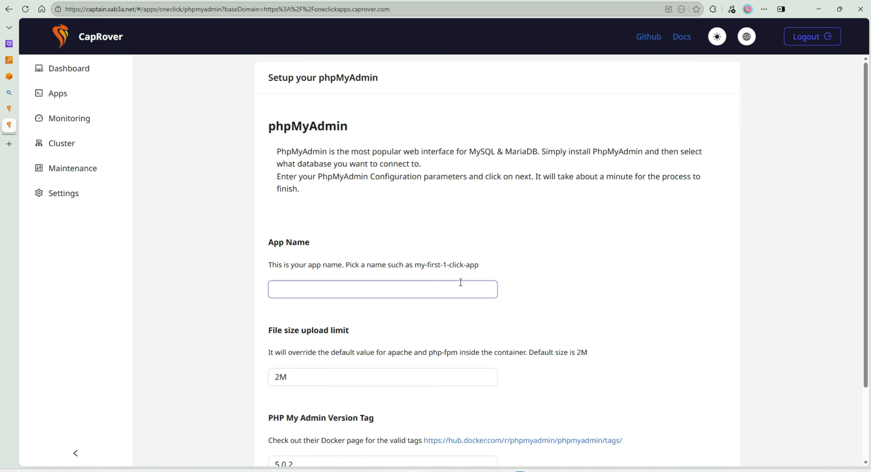
type("phpadmin")
scroll(544, 251, "down", 3)
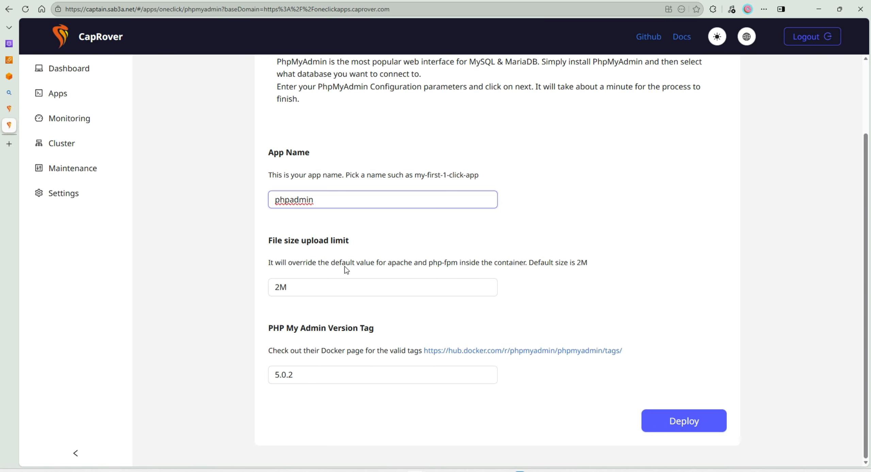
left_click(686, 424)
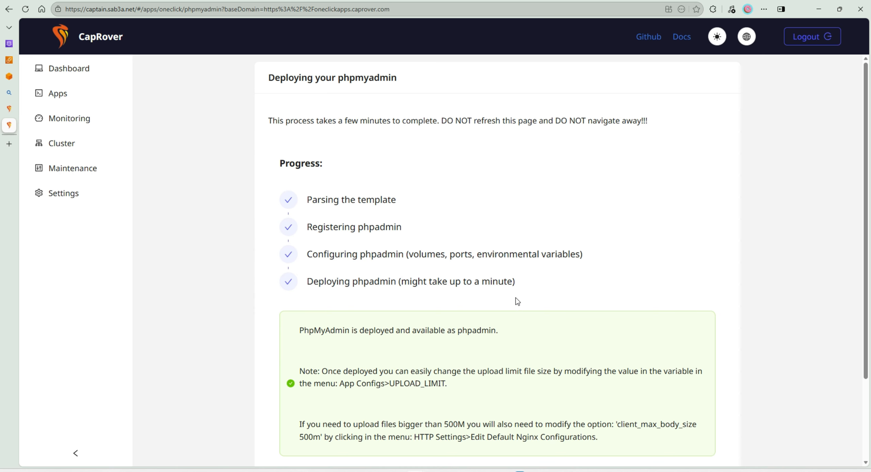
scroll(471, 260, "down", 3)
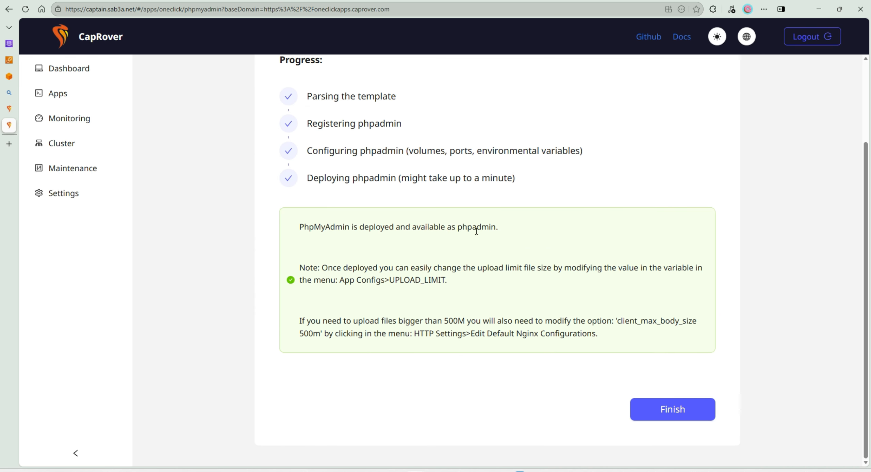
left_click(704, 413)
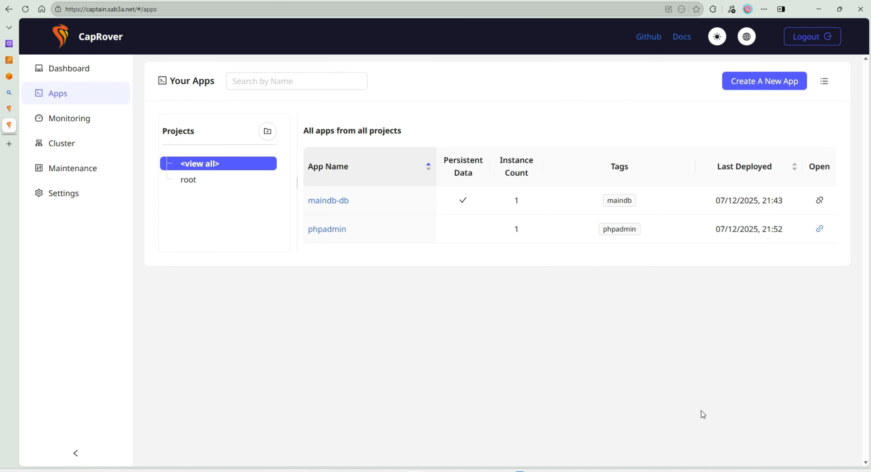
- Enable HTTPS for the phpadmin app and view the hint on not exposing it externally
left_click(333, 230)
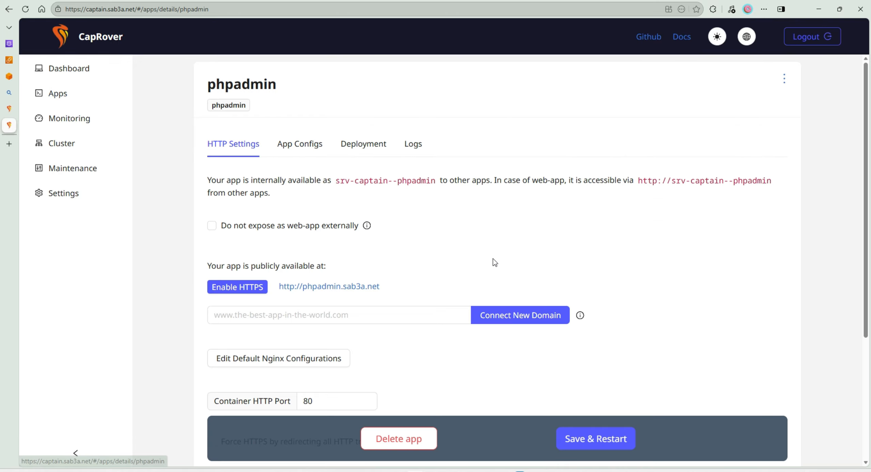
left_click(238, 287)
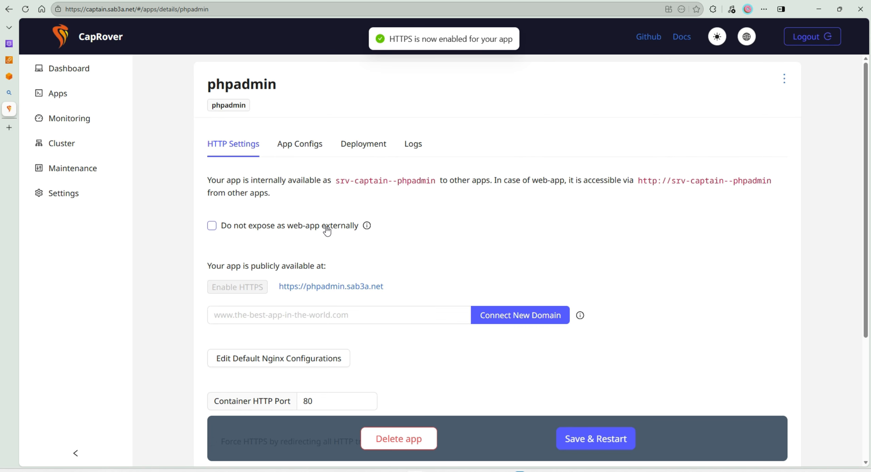
mouse_move(367, 226)
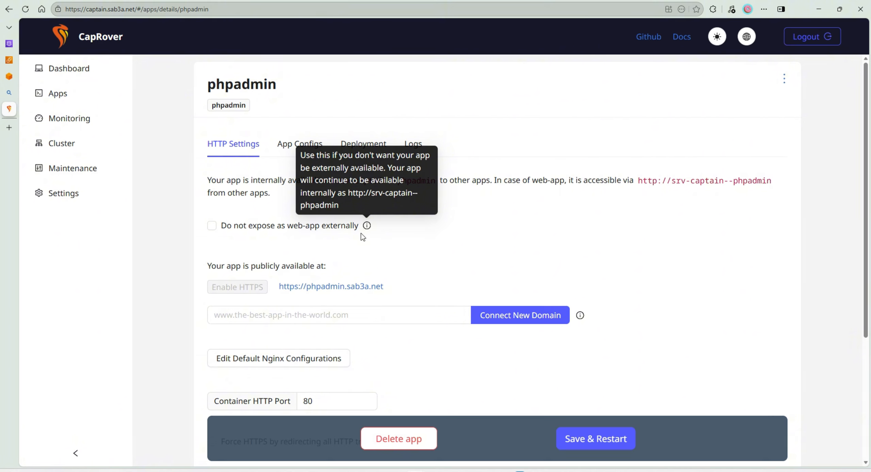
- Open phpadmin's public login page, return to the CapRover apps and open the maindb-db app's HTTP settings
left_click(351, 286)
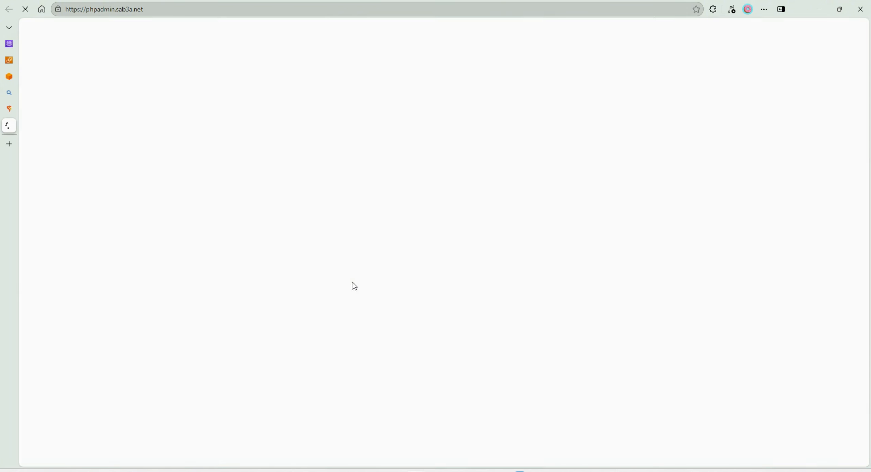
left_click(483, 213)
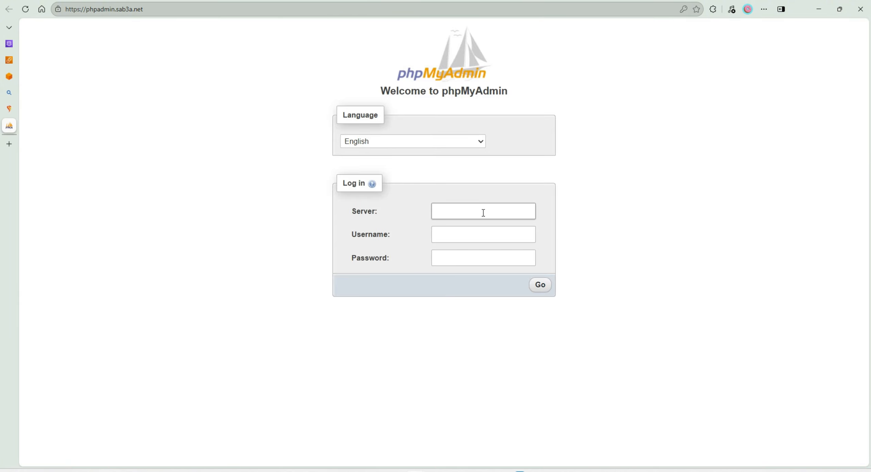
key("ctrl+w")
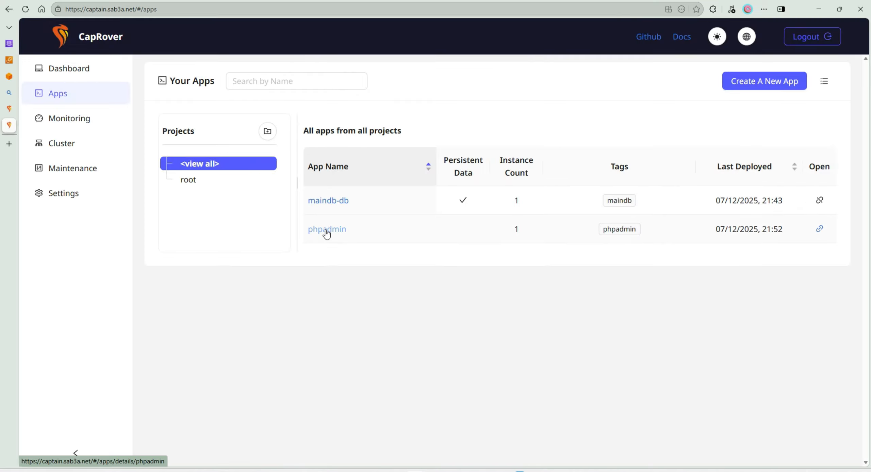
left_click(330, 200)
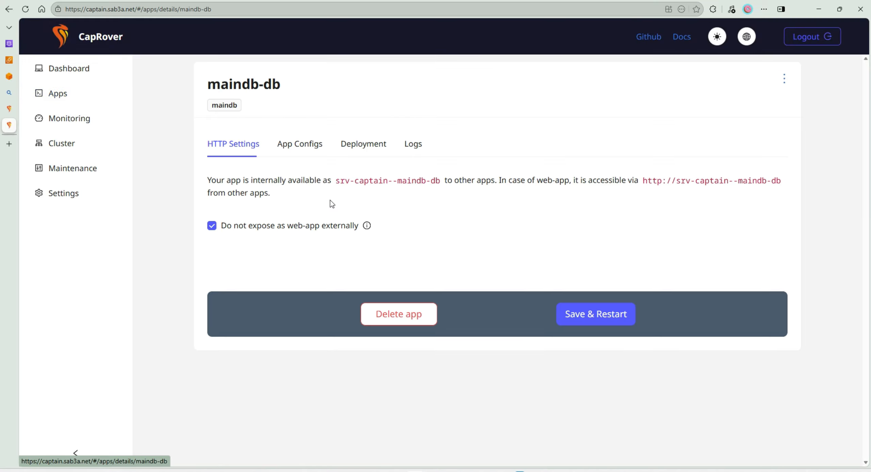
- Copy maindb-db's internal host name srv-captain--maindb-db and enter it as the server on the phpMyAdmin login page
double_click(433, 180)
left_click_drag(443, 180, 340, 189)
key("ctrl+c")
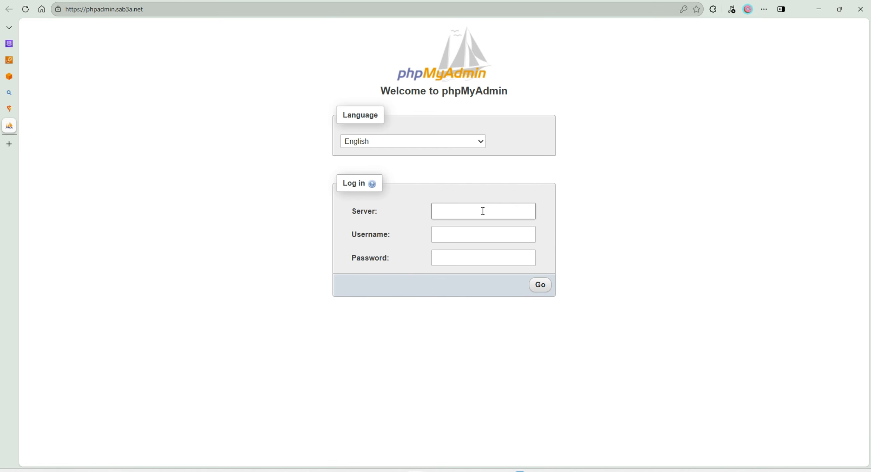
left_click(435, 214)
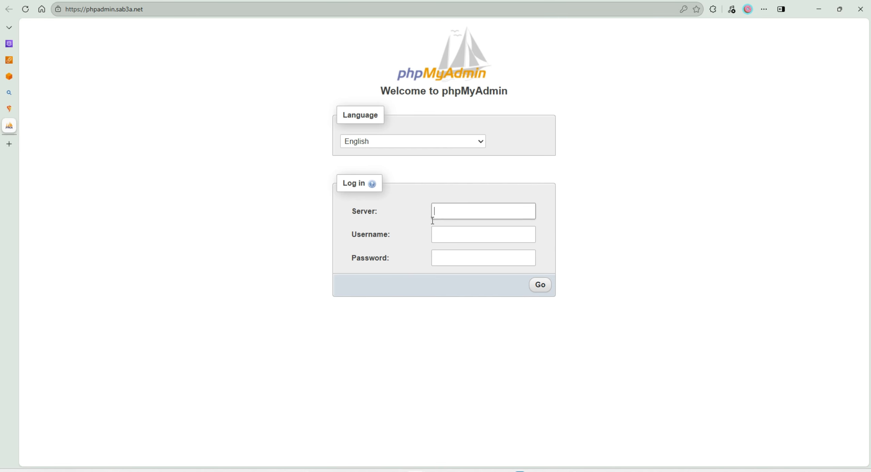
key("ctrl+v")
left_click(454, 232)
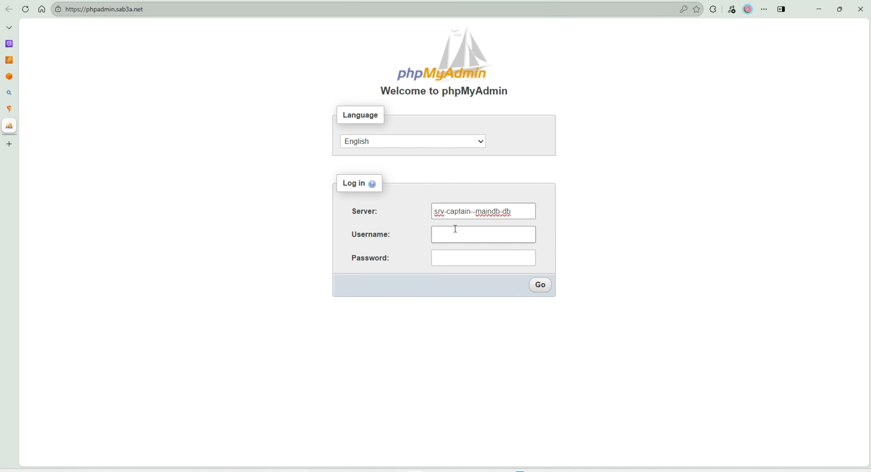
- Open the maindb-db app's configs in CapRover and copy the value of the MYSQL_ROOT_PASSWORD variable
left_click(10, 109)
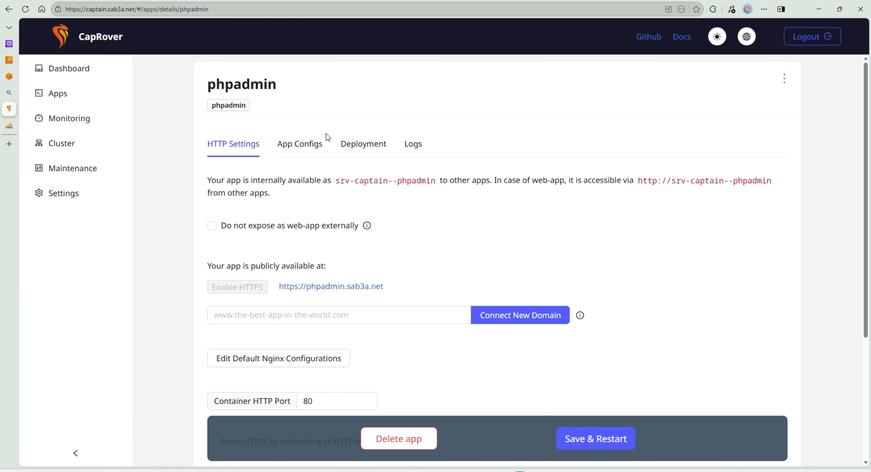
left_click(64, 98)
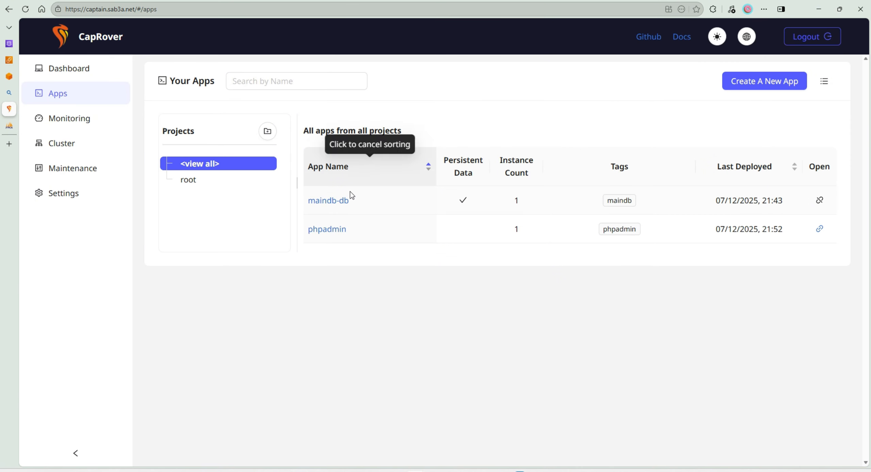
left_click(332, 204)
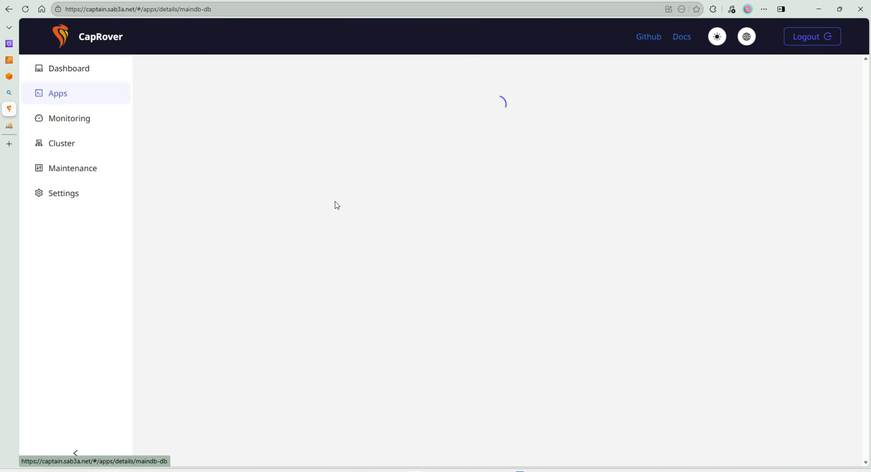
left_click(300, 144)
left_click(488, 208)
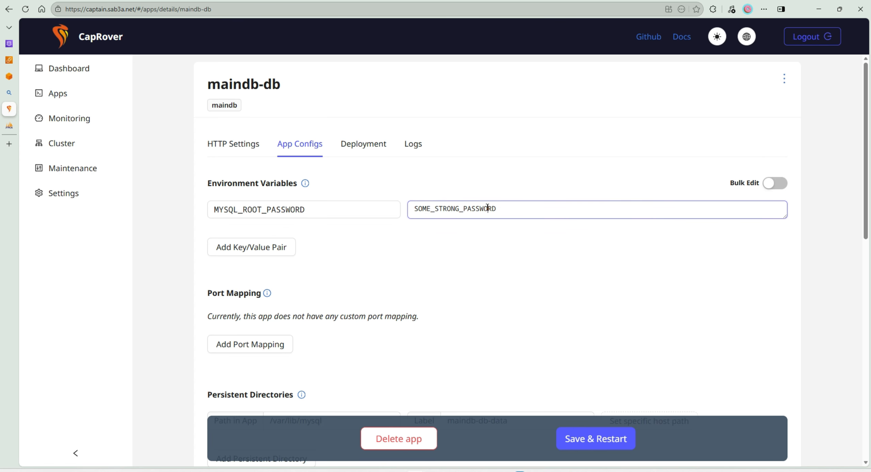
double_click(466, 209)
- Log in to phpMyAdmin as root with the copied root password and dismiss the browser's offer to save it
left_click(9, 125)
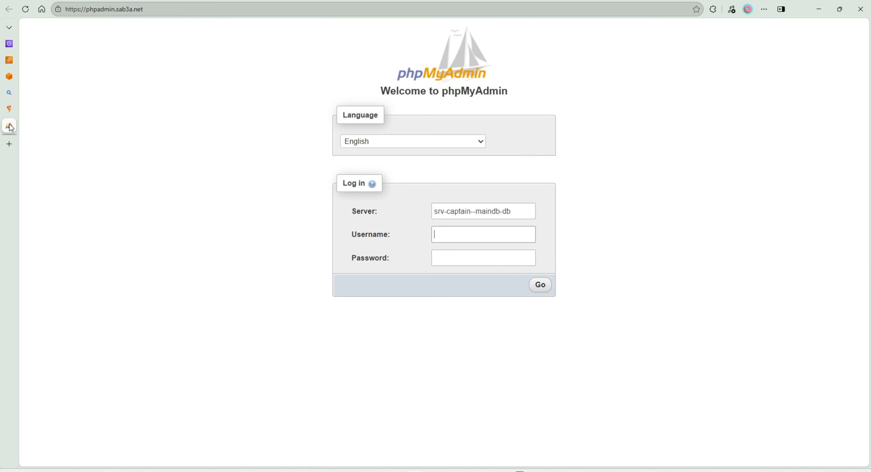
left_click(502, 232)
left_click(460, 253)
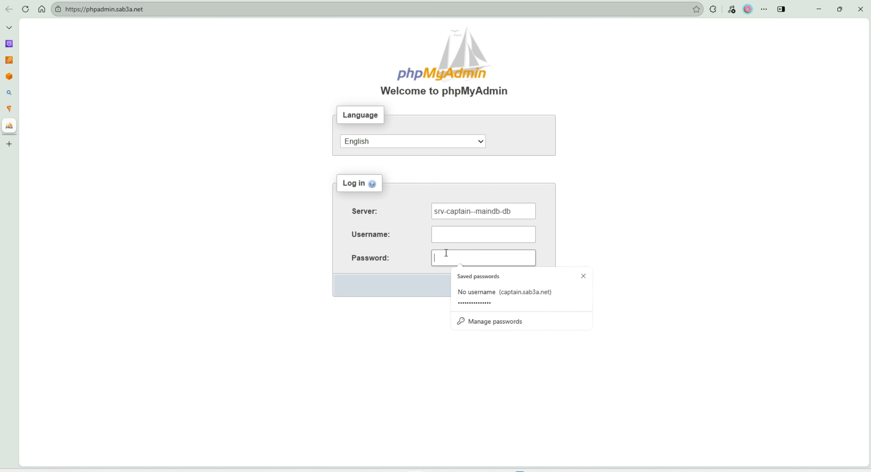
key("ctrl+v")
left_click(460, 234)
type("root")
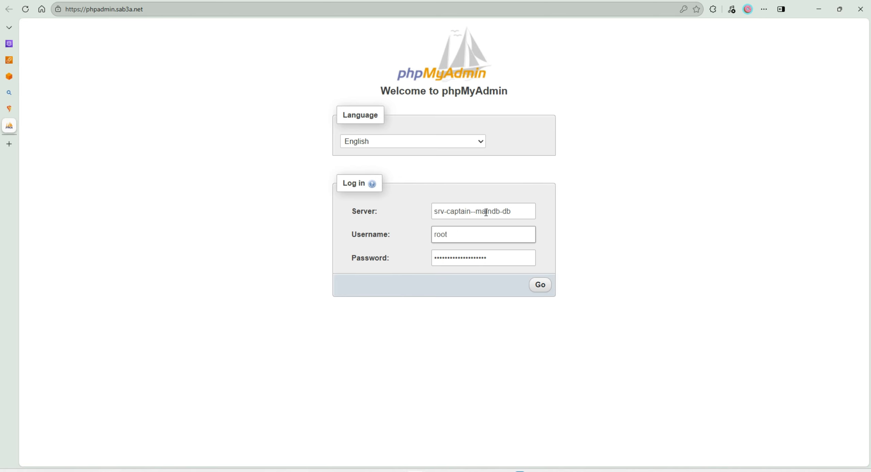
left_click(540, 284)
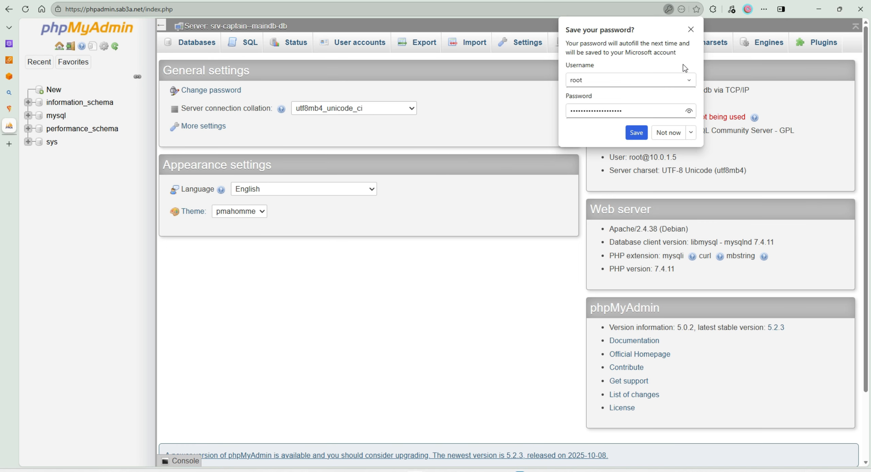
left_click(691, 30)
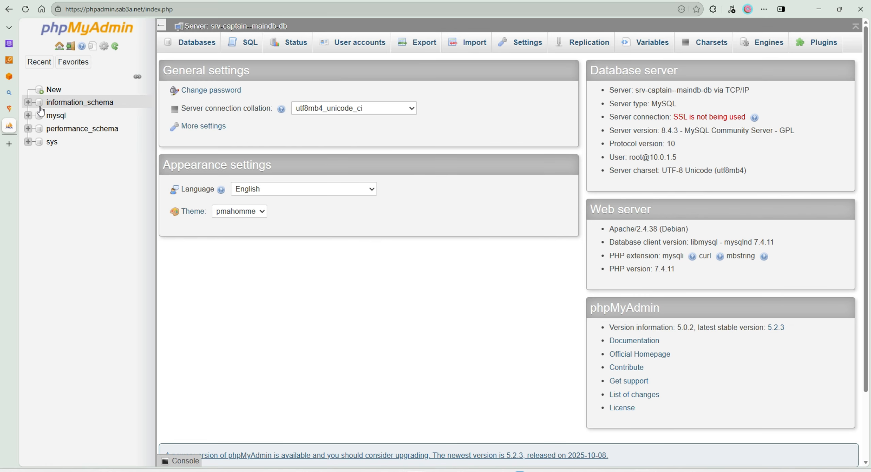
- Create a new database named wp_db with the preset collation
left_click(47, 83)
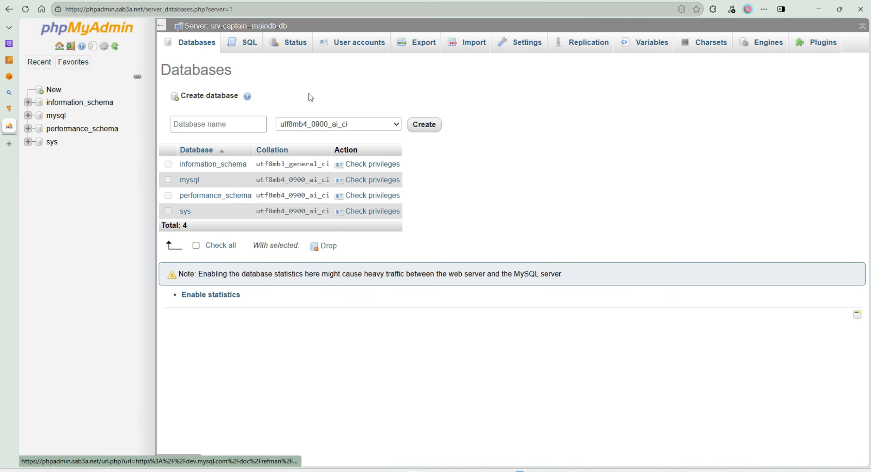
left_click(219, 132)
type("wp")
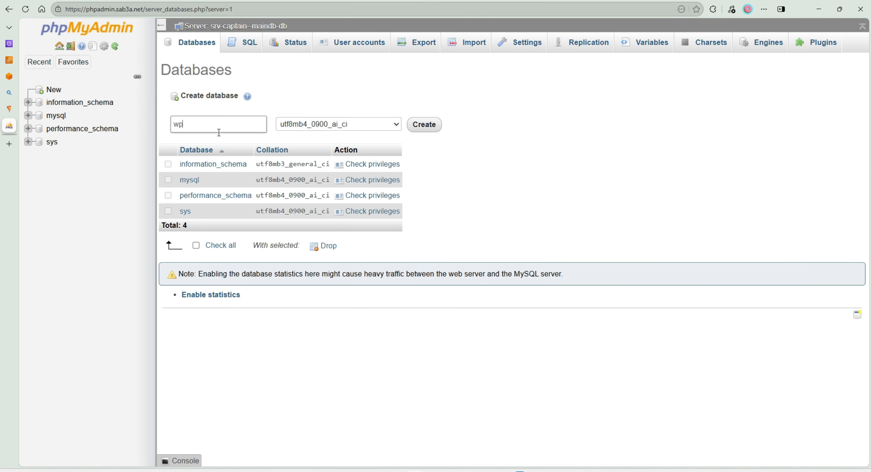
type("_db")
left_click(429, 129)
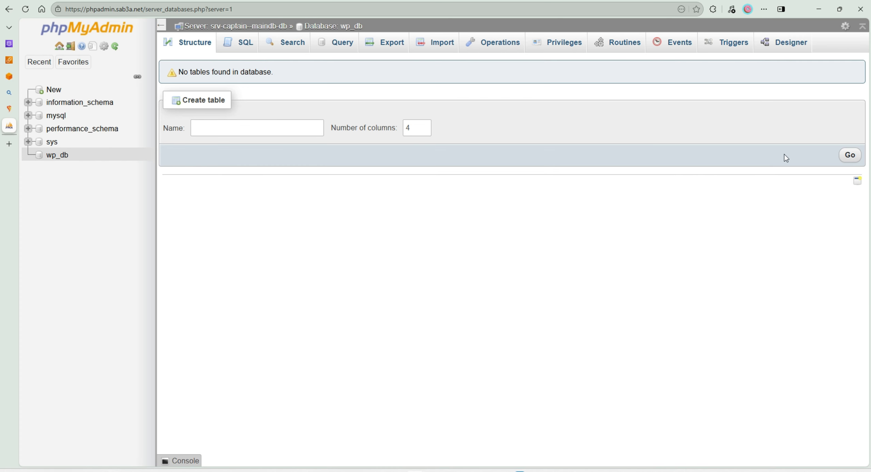
- Open wp_db's privileges and start a new user account with the user name wp_user and any host
left_click(55, 155)
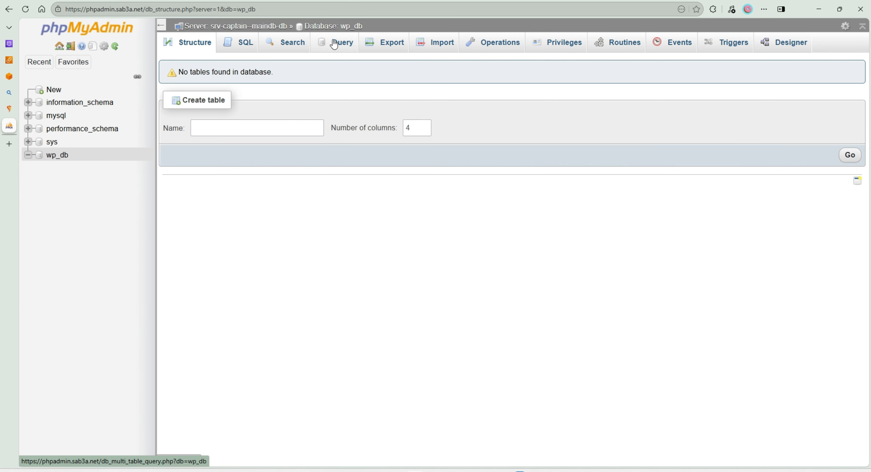
left_click(575, 44)
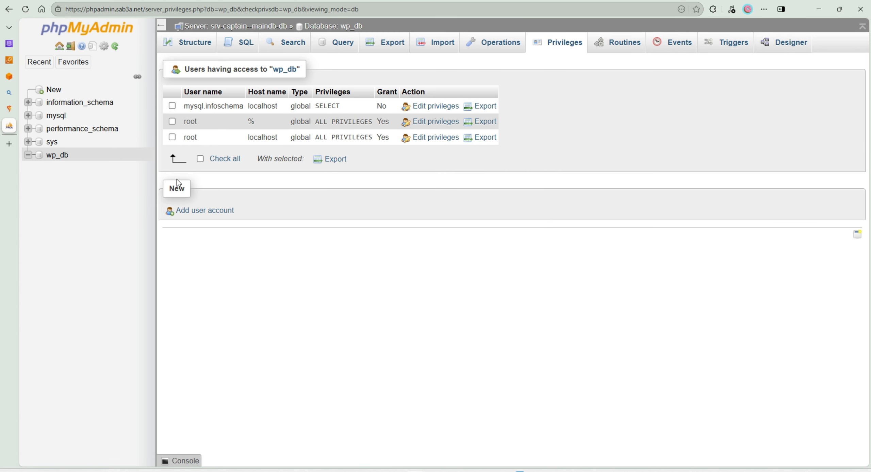
left_click(204, 210)
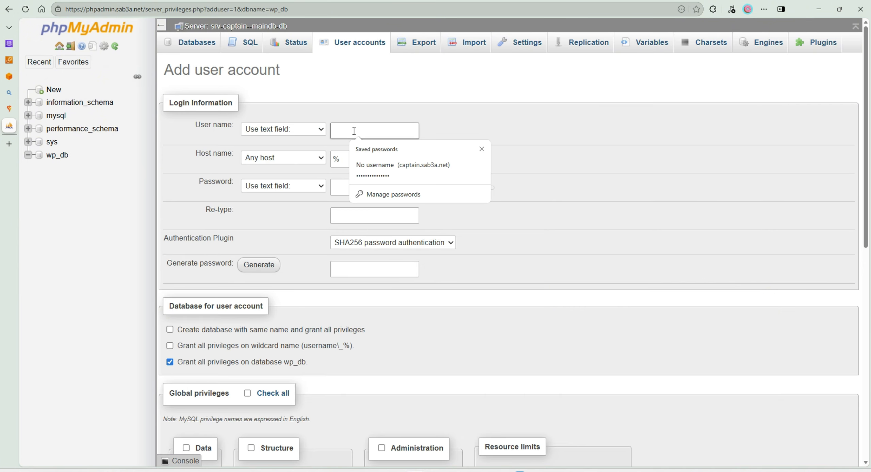
type("wp_user")
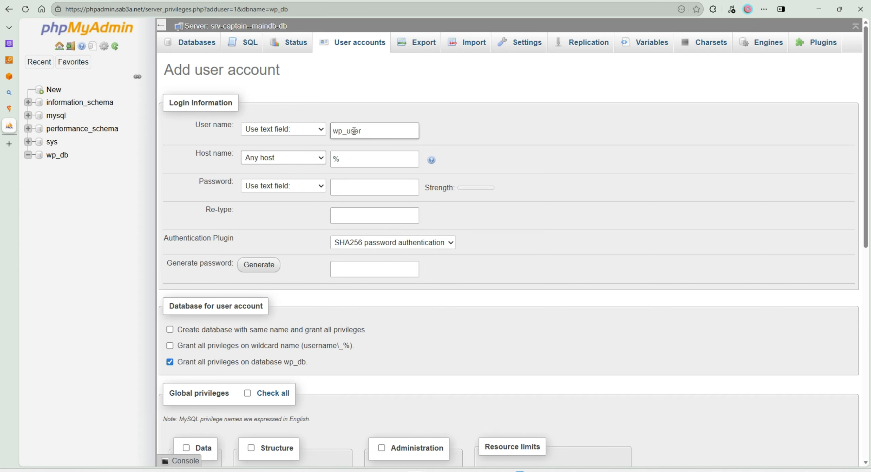
left_click(279, 158)
- Enter the new account's password and re-type it to match
left_click(383, 191)
left_click(371, 186)
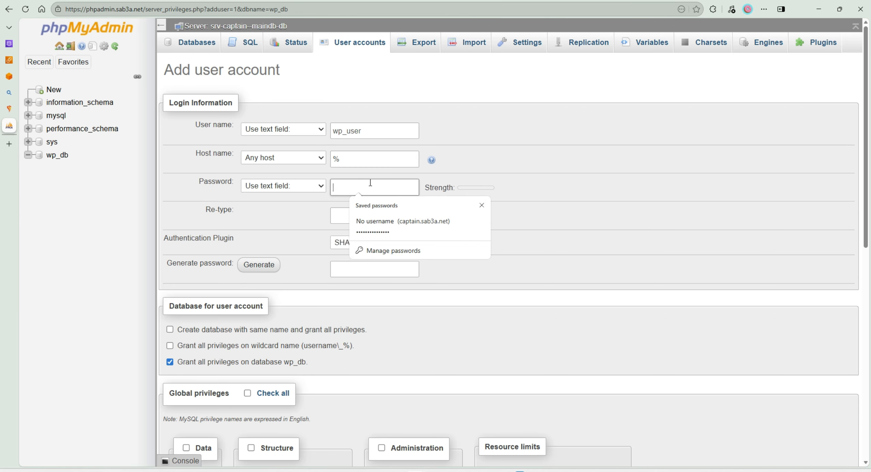
type("•••••••")
left_click(410, 187)
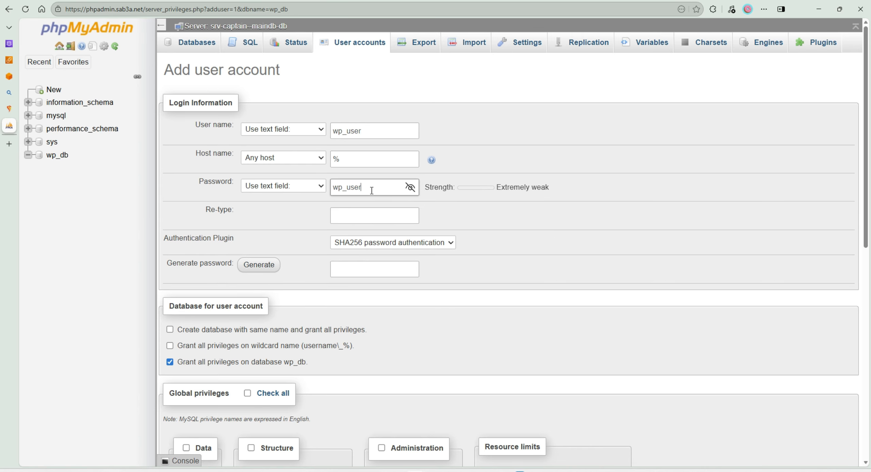
type("_password")
left_click(385, 216)
type("wp_")
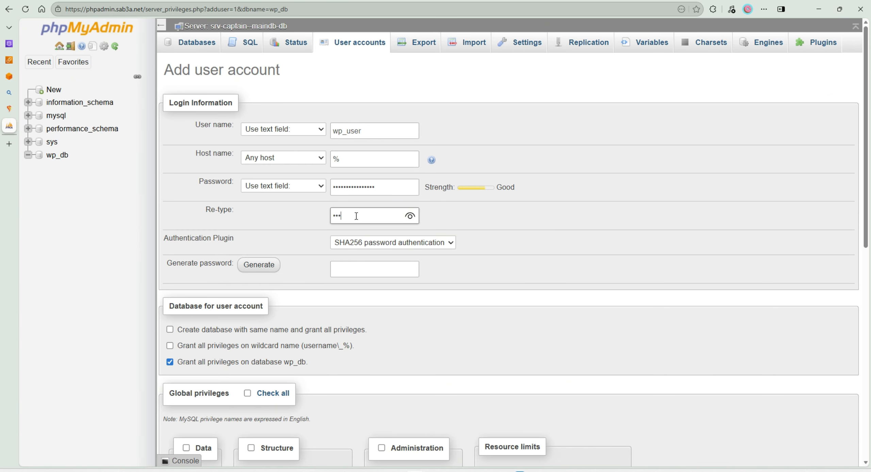
type("user_password")
left_click(410, 215)
left_click(286, 231)
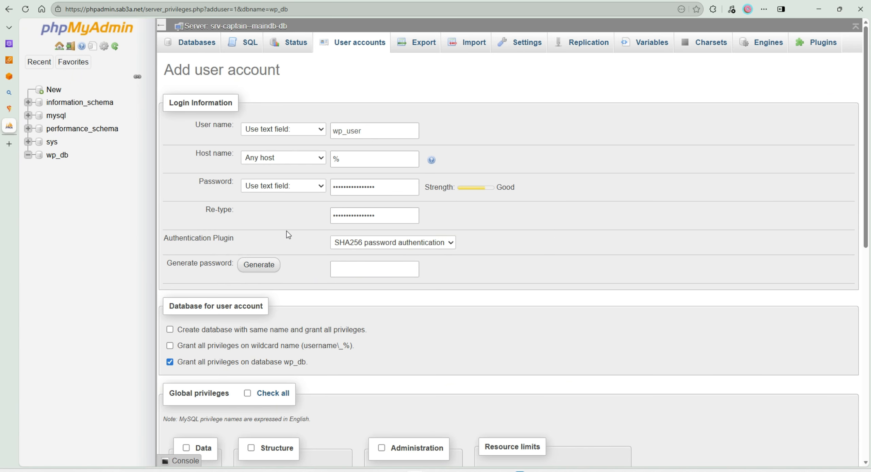
- Create the wp_user account with all privileges granted on wp_db and dismiss the browser's offer to save the password
scroll(391, 277, "down", 3)
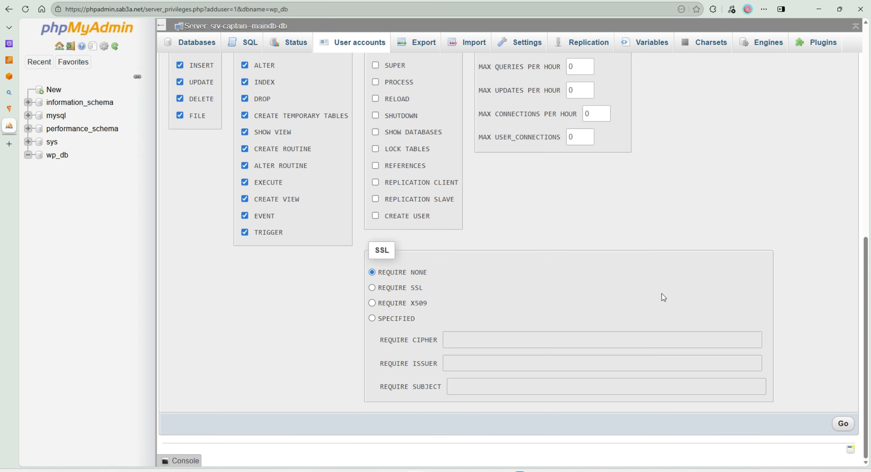
left_click(842, 423)
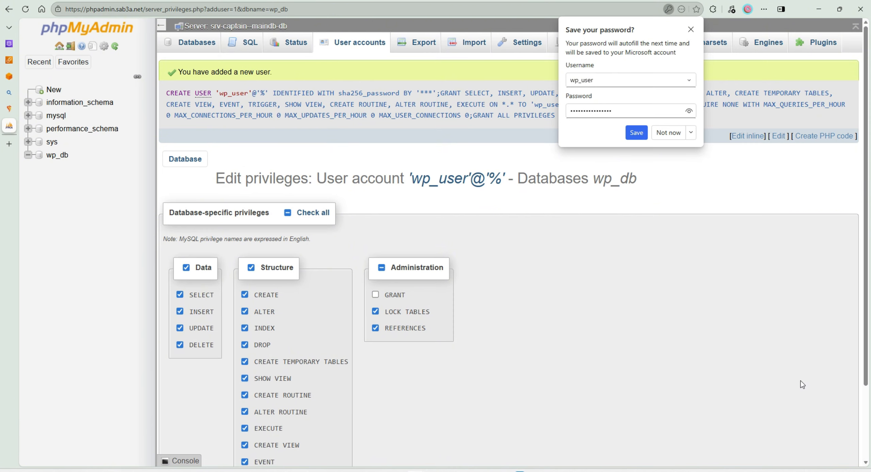
left_click(691, 29)
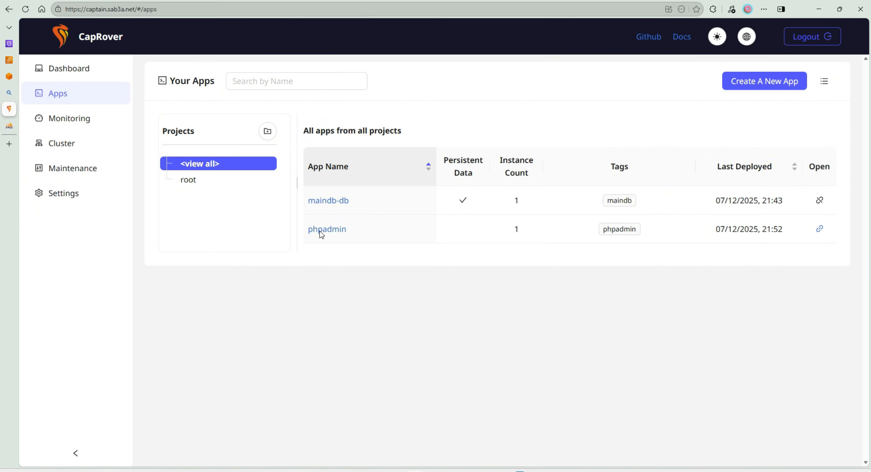
- Start another new app in CapRover, search the one-click apps for "wordpres" and choose WordPress - No Database
left_click(730, 88)
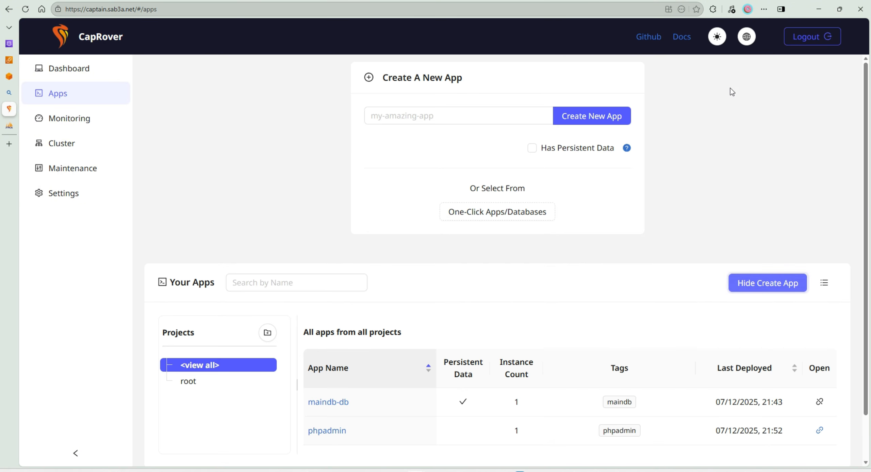
left_click(491, 214)
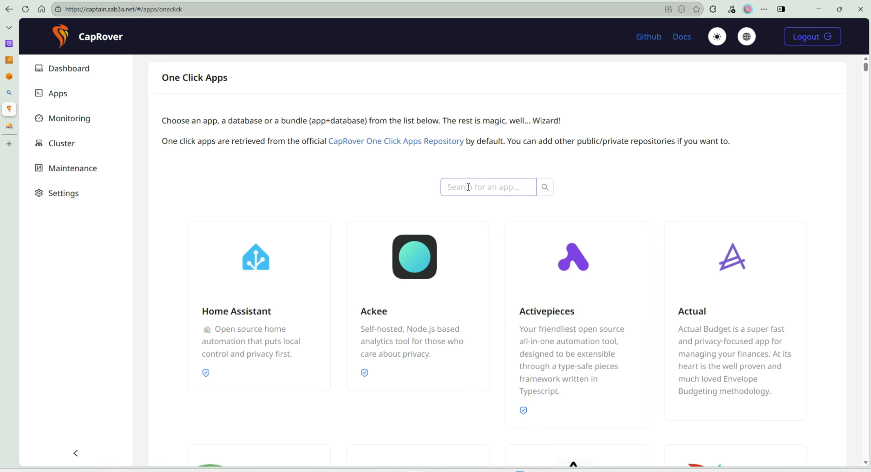
left_click(468, 187)
type("wor")
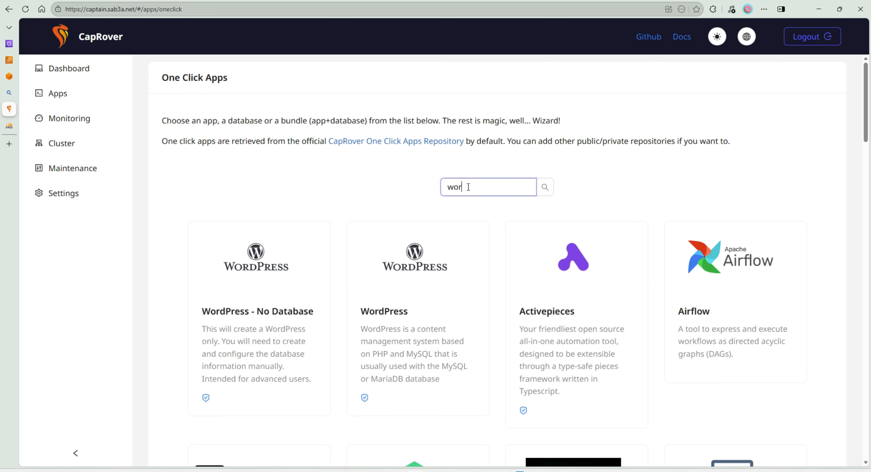
type("dpres")
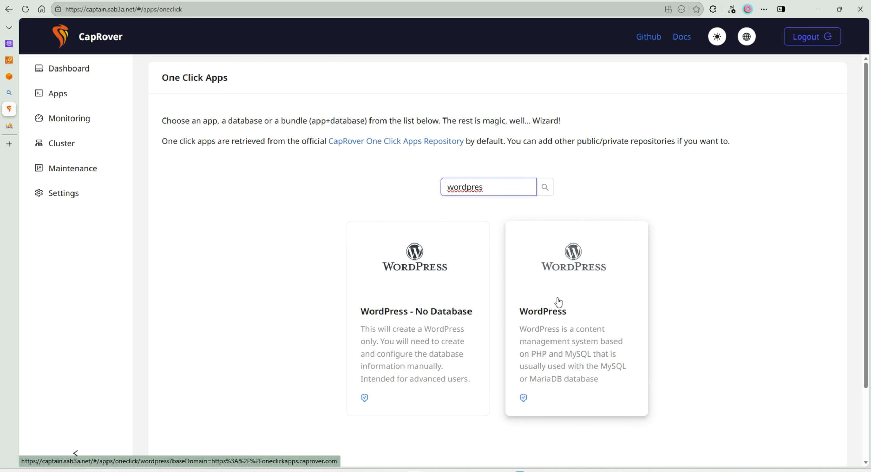
left_click(394, 286)
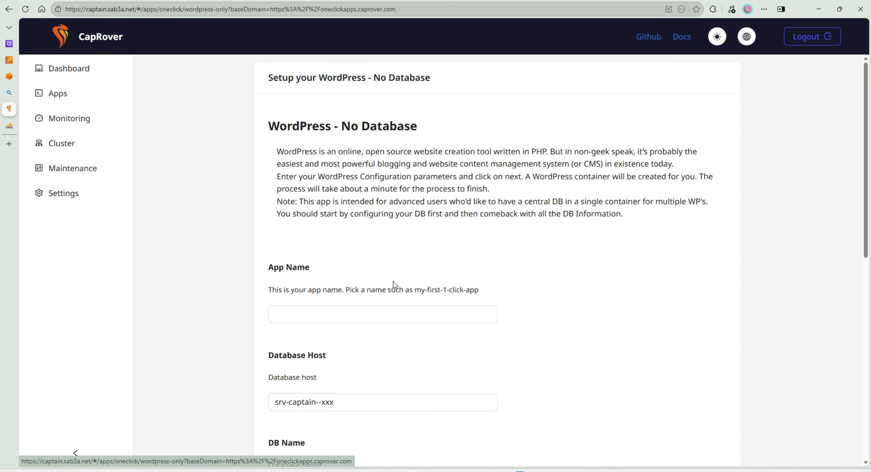
- Name the WordPress app mywebsite and set its database host to srv-captain--maindb-db
left_click(367, 318)
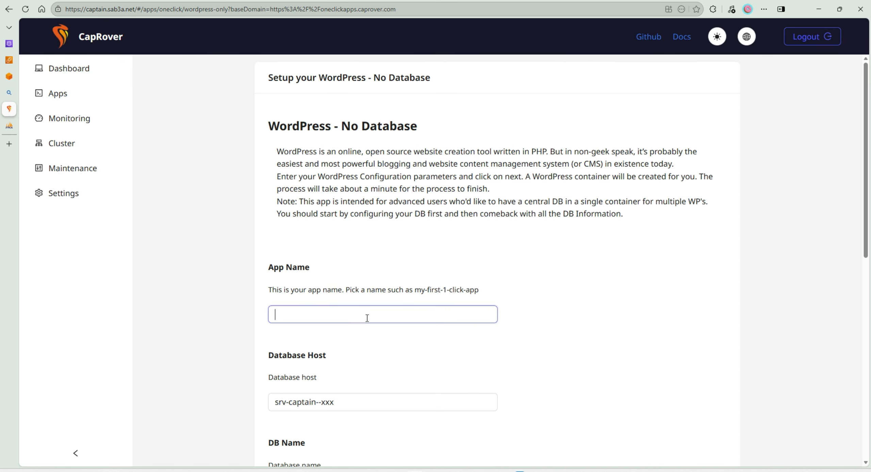
type("mywebsite")
scroll(314, 352, "down", 1)
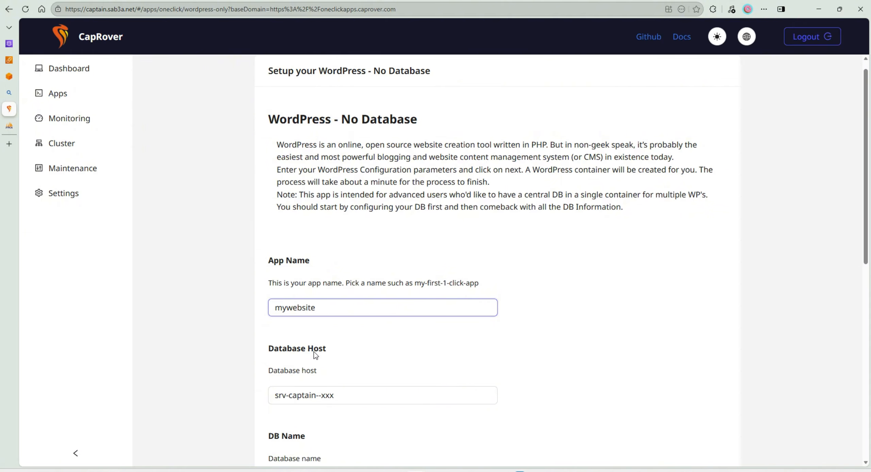
scroll(313, 351, "down", 5)
left_click(339, 222)
key("ctrl+a")
type("srv-captain--maindb-db")
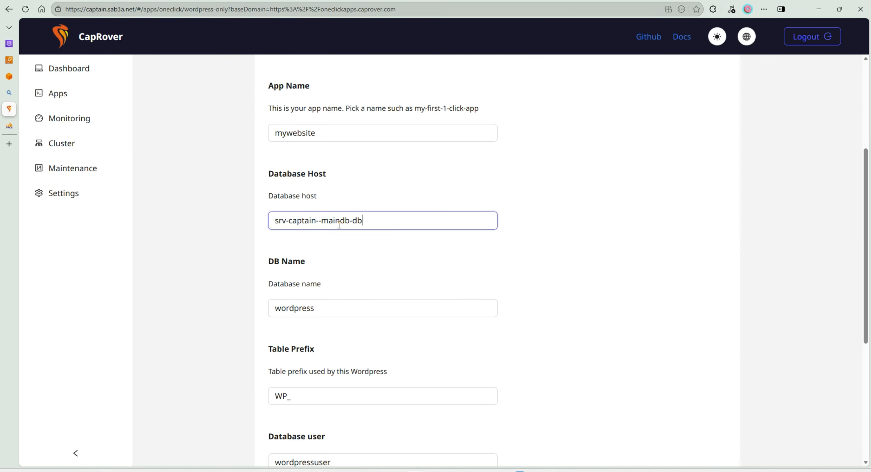
left_click(519, 240)
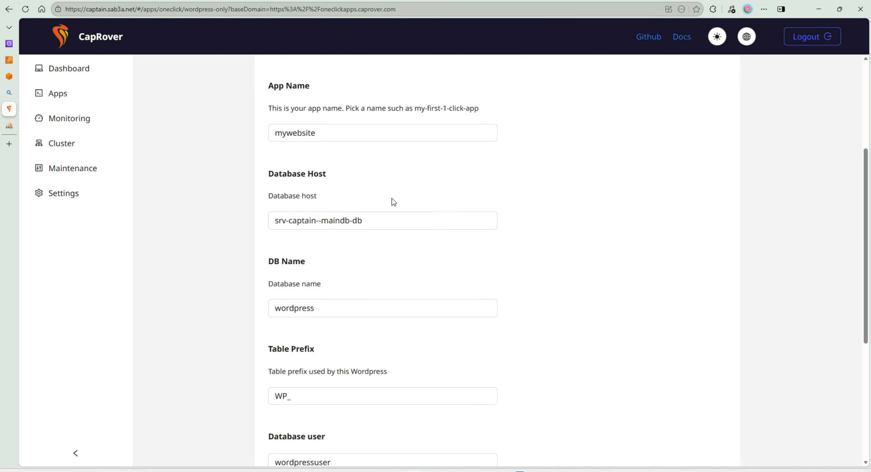
- Set the WordPress app's database name to wp_db
scroll(392, 210, "down", 1)
left_click(305, 266)
key("ctrl+a")
type("w")
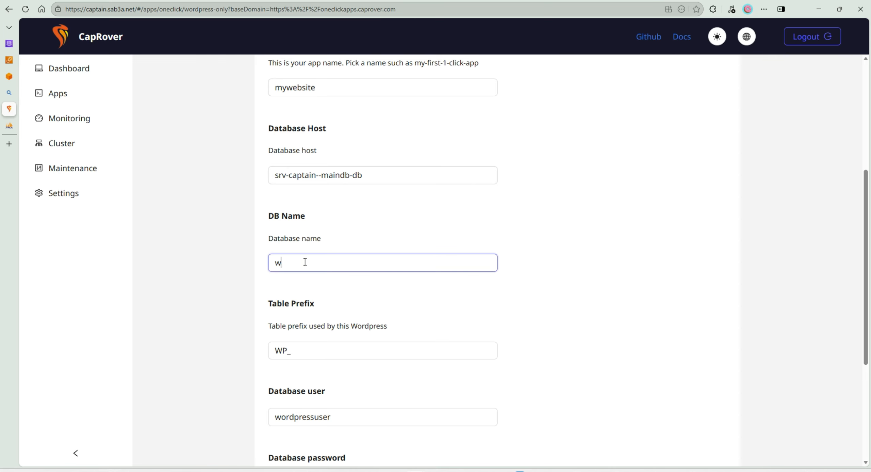
type("p_db")
key("Tab")
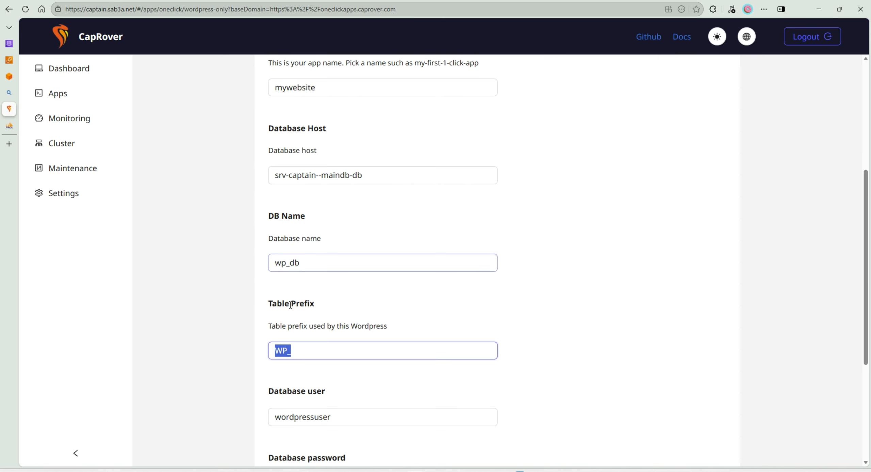
- Set the WordPress app's database user to wp_user and enter that user's database password
scroll(307, 313, "down", 3)
double_click(331, 325)
type("wp")
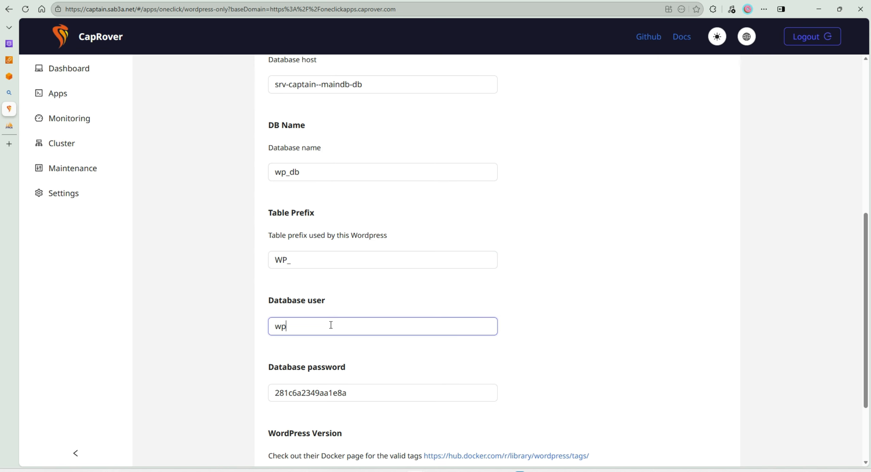
type("_user")
key("Tab")
type("wp")
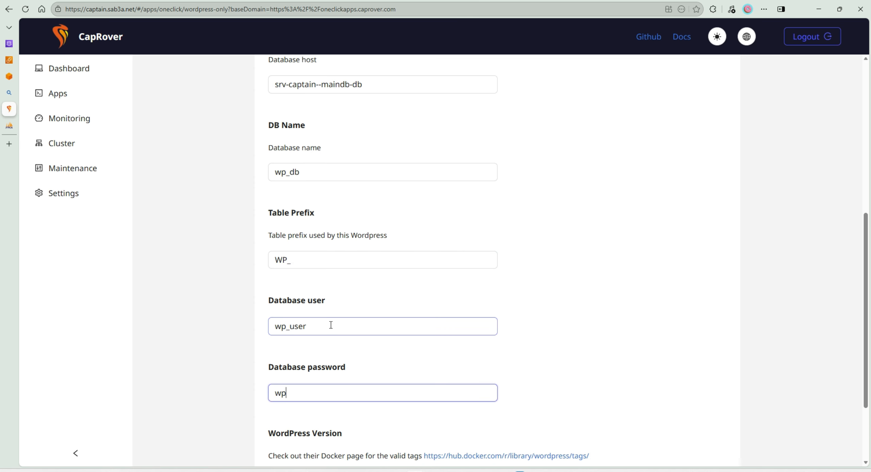
type("_user_pass")
left_click(597, 300)
- Deploy the WordPress one-click app and finish the deployment once it completes
scroll(599, 305, "down", 3)
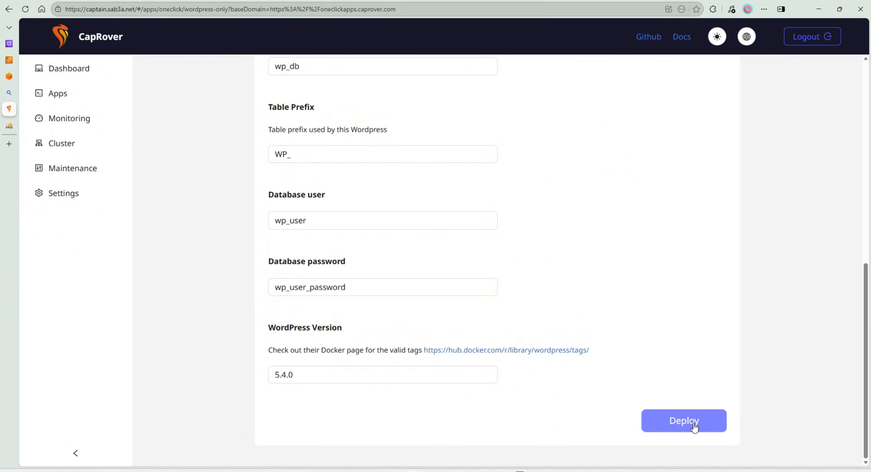
left_click(694, 427)
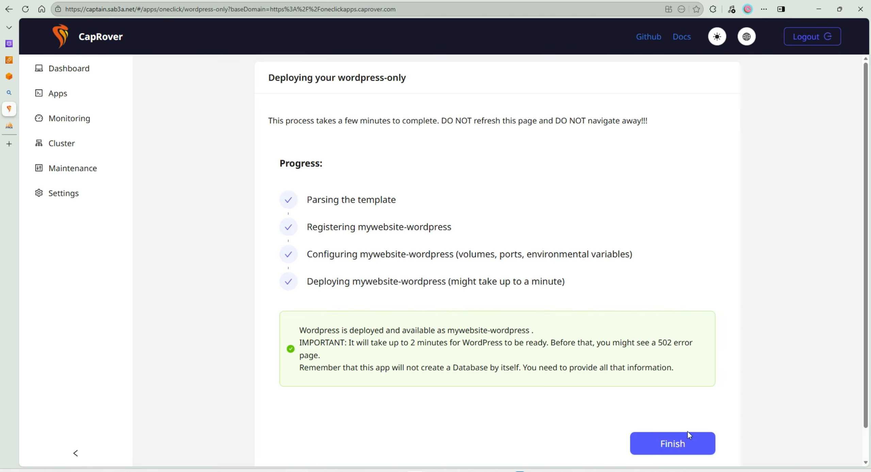
left_click(673, 444)
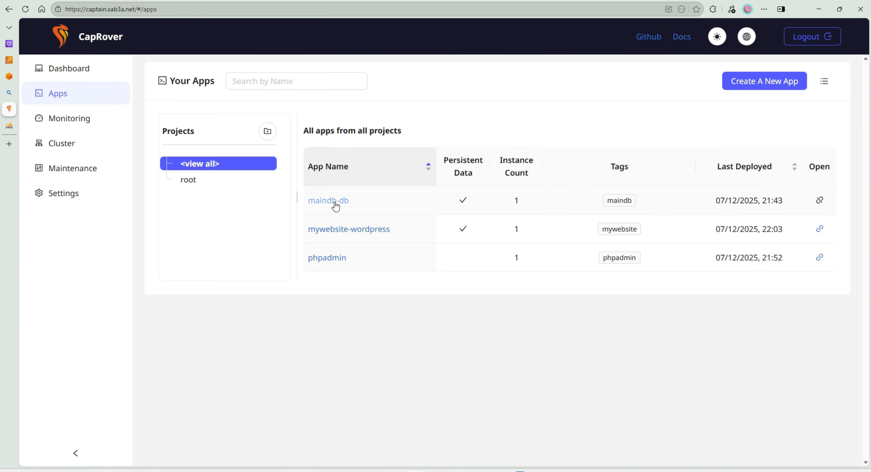
- Enable HTTPS for the mywebsite-wordpress app and connect the new domain sab3a.net to it
left_click(337, 230)
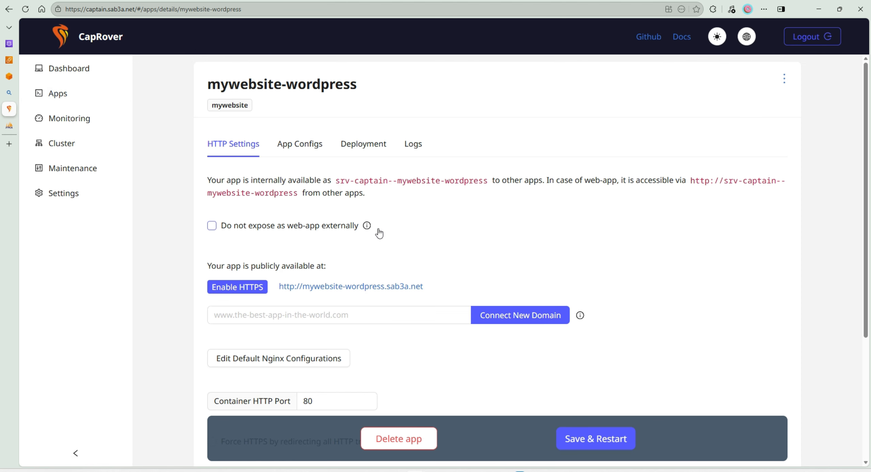
left_click(238, 291)
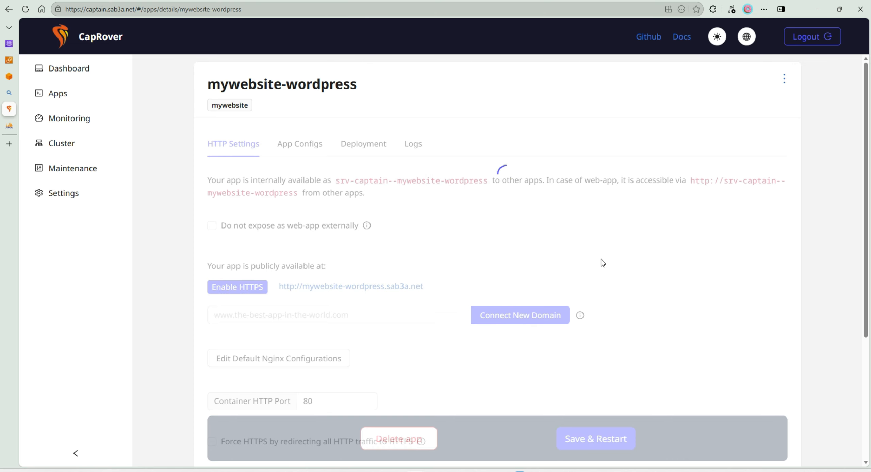
left_click(356, 312)
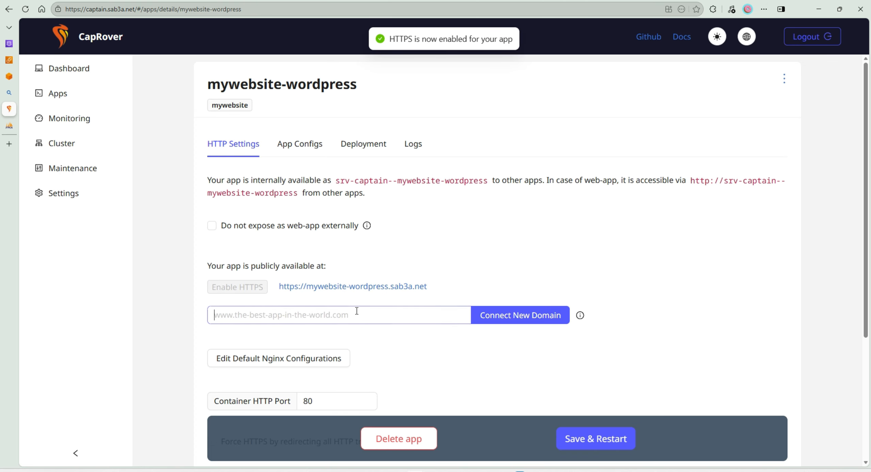
type("sab3a")
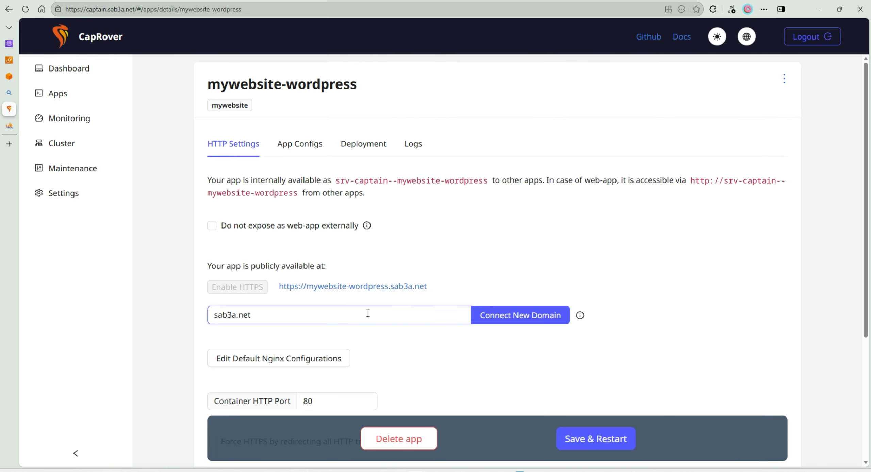
type(".net")
left_click(515, 320)
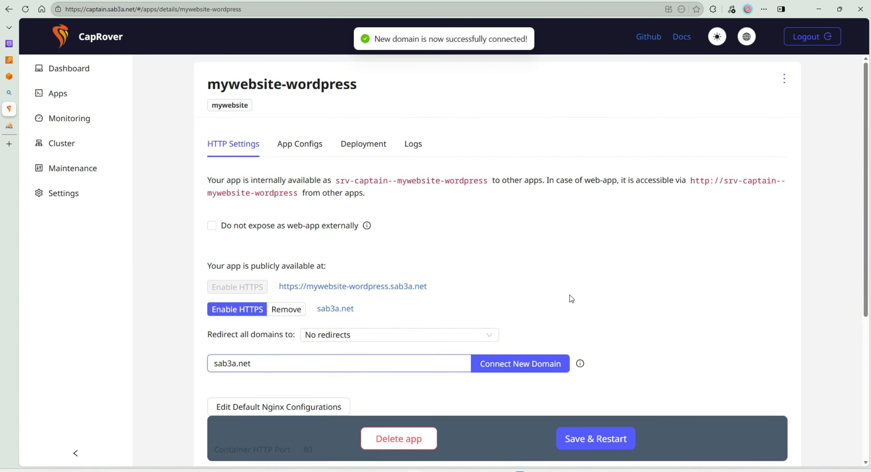
- Open the connected sab3a.net domain and continue the WordPress installation with English (UK) as its language
left_click(342, 313)
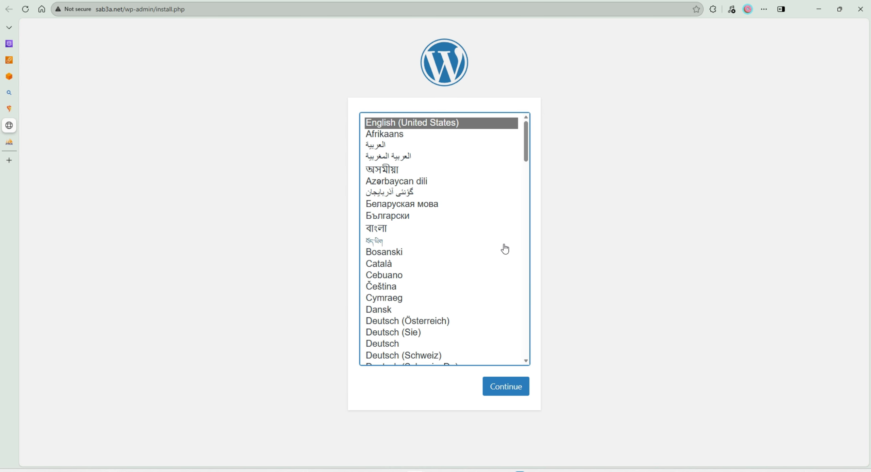
scroll(505, 249, "down", 10)
scroll(474, 275, "up", 10)
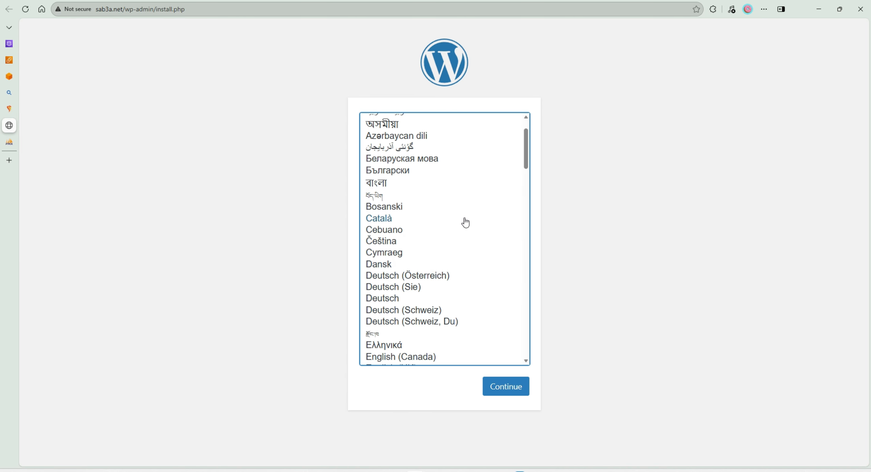
scroll(465, 225, "down", 6)
scroll(450, 239, "up", 2)
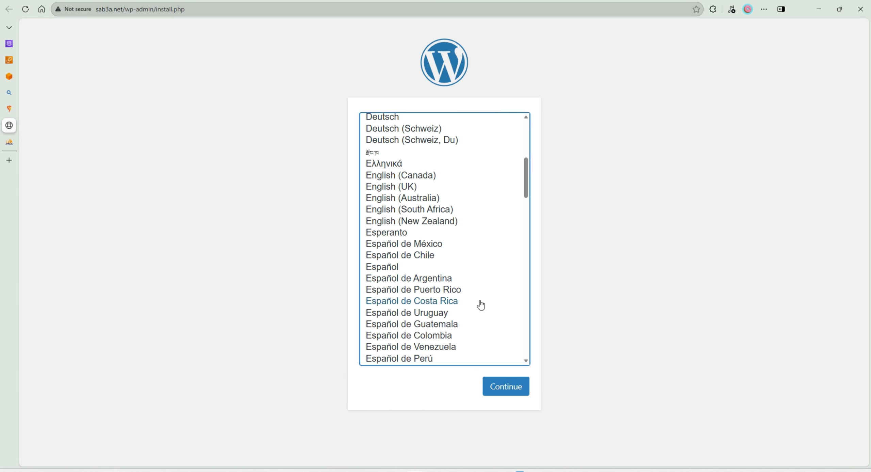
scroll(479, 306, "up", 1)
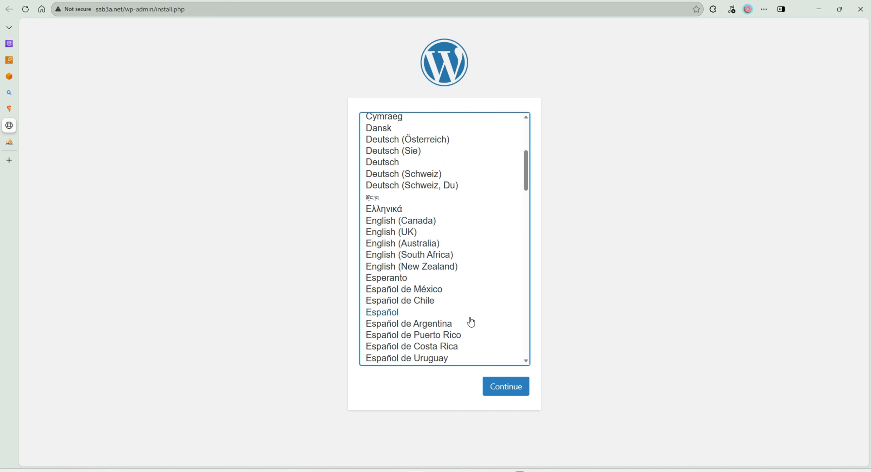
left_click(395, 233)
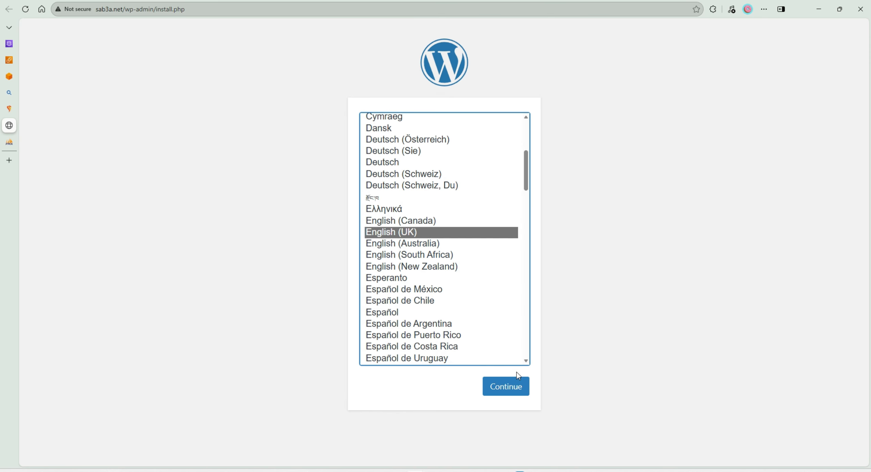
left_click(512, 388)
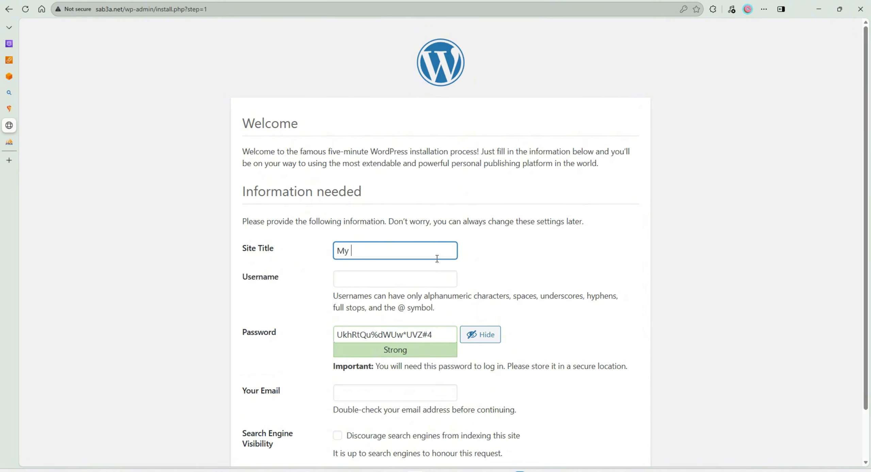
- Set the site title to My Website and the WordPress username to admin
type("Website")
left_click(433, 272)
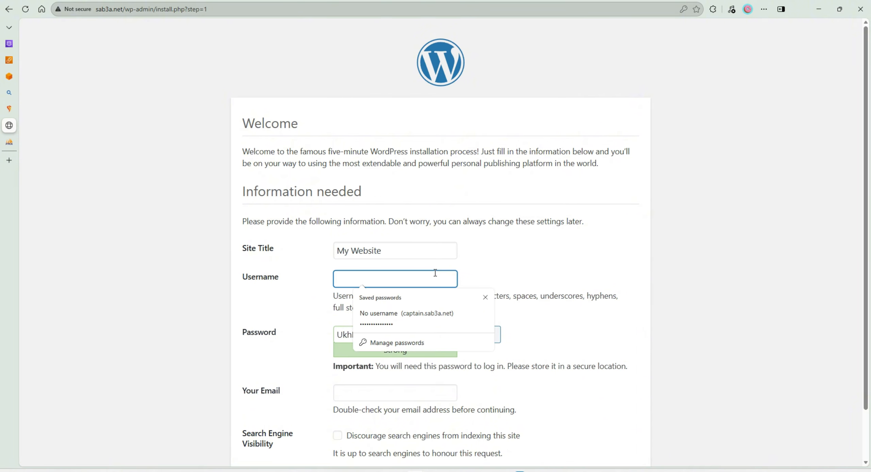
type("admin")
left_click(413, 296)
scroll(412, 296, "down", 2)
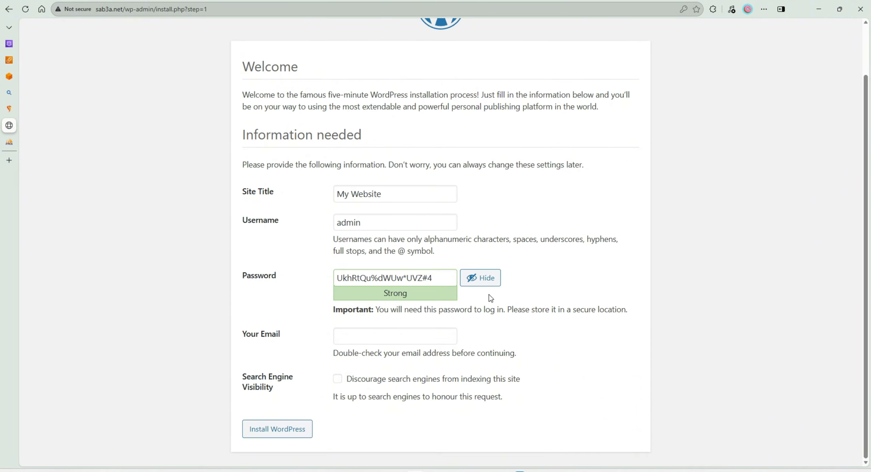
- Try to install WordPress with the generated password and without an email address
left_click(474, 283)
left_click(475, 283)
left_click_drag(336, 278, 475, 283)
left_click(442, 279)
left_click(287, 429)
- Fill in the administrator's email address, discourage search engines from indexing the site, and install WordPress
left_click(351, 336)
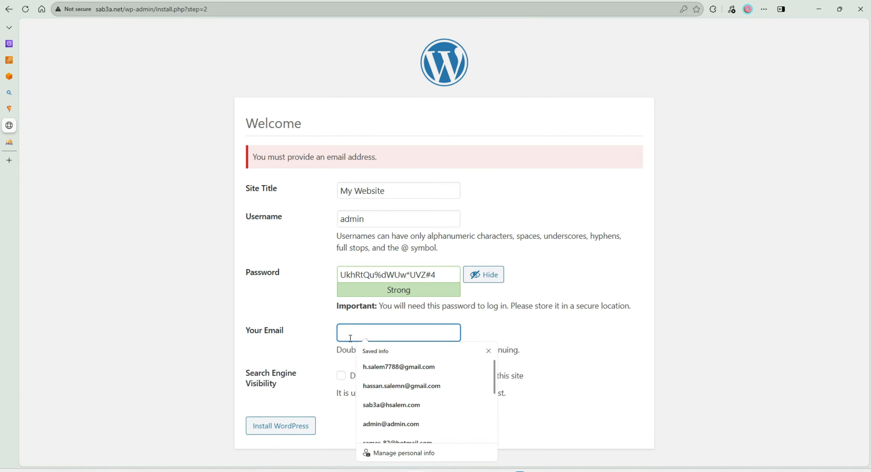
left_click(313, 374)
left_click(341, 375)
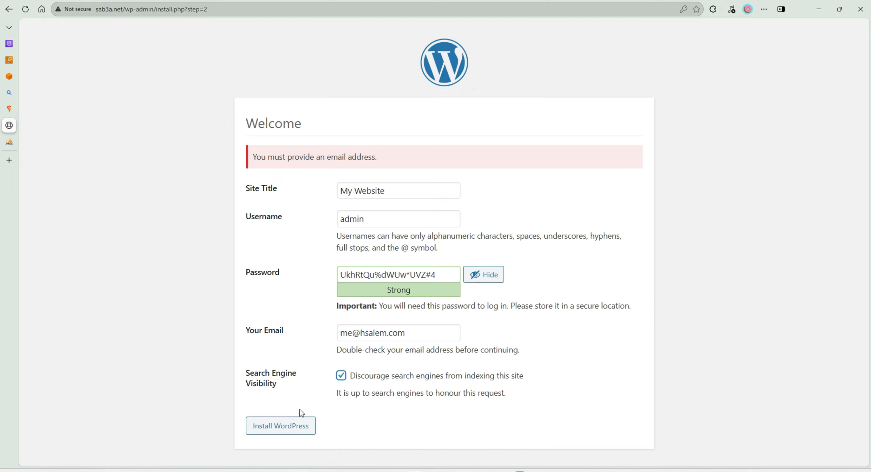
left_click(302, 419)
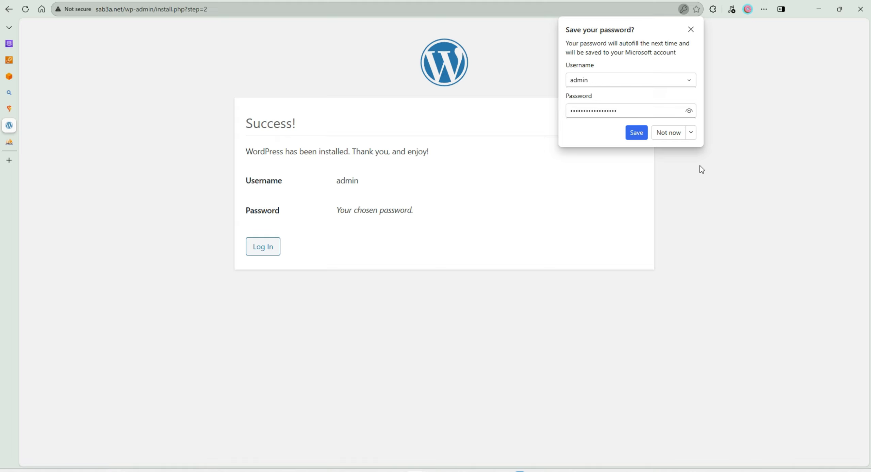
- Save the admin login in the browser and log in to WordPress with the saved username and password
left_click(628, 134)
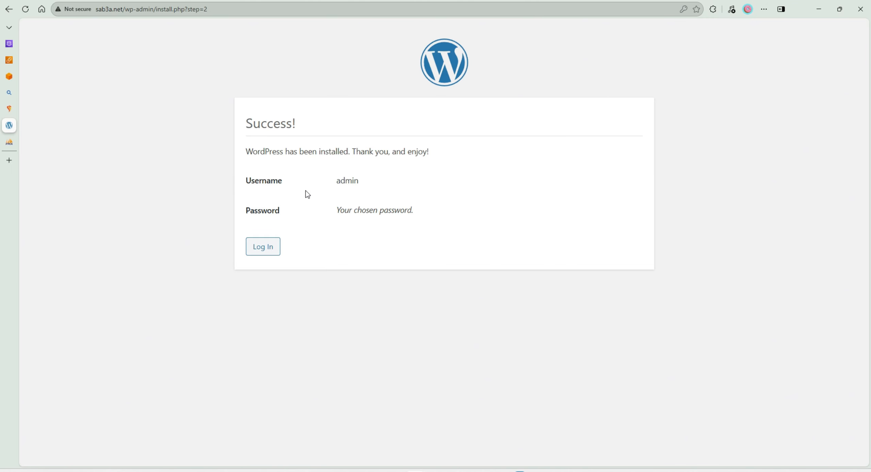
left_click(267, 247)
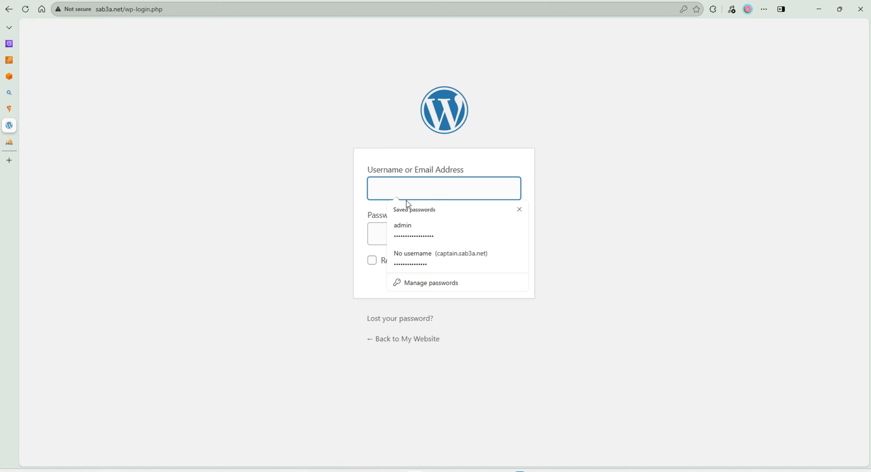
left_click(410, 229)
left_click(502, 263)
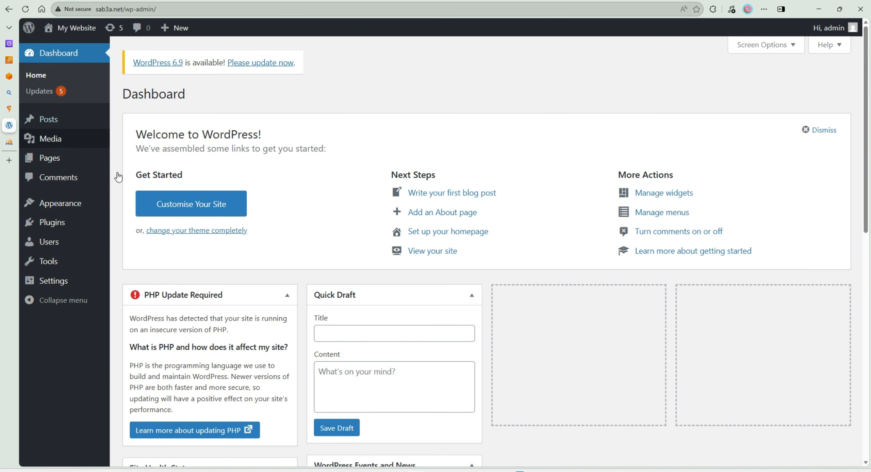
- Open sab3a.net in a new browser tab, look over the public homepage and close the tab
key("ctrl+t")
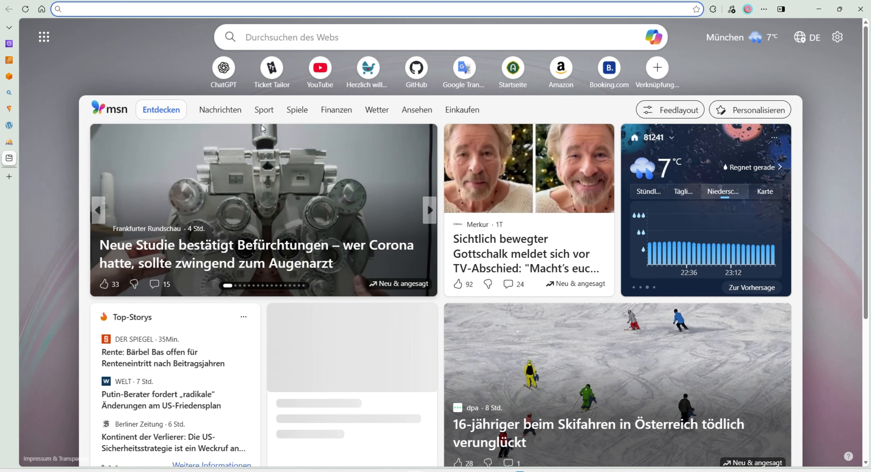
type("sab3a.net")
key("Return")
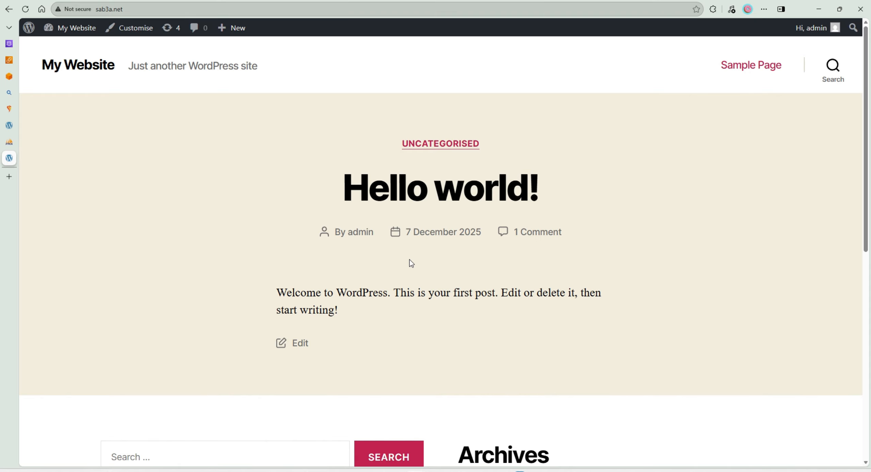
scroll(410, 259, "down", 10)
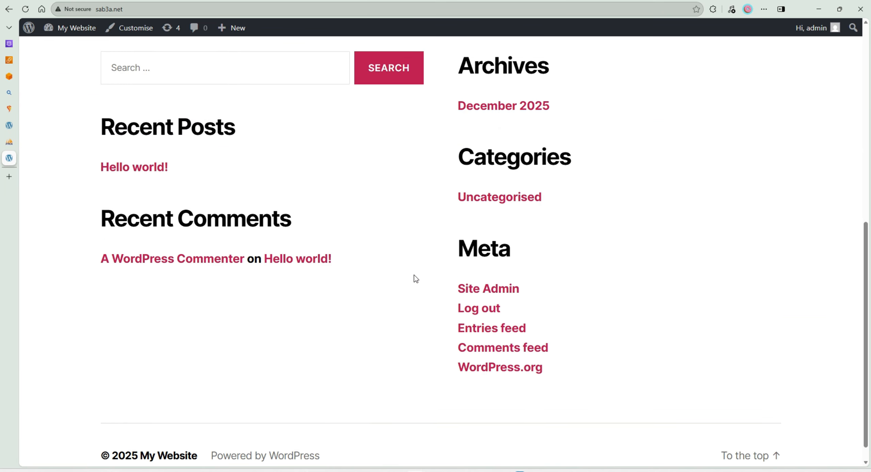
scroll(411, 276, "up", 10)
key("ctrl+w")
- Preview and activate the Twenty Seventeen theme, and visit the site's front page
scroll(531, 242, "down", 8)
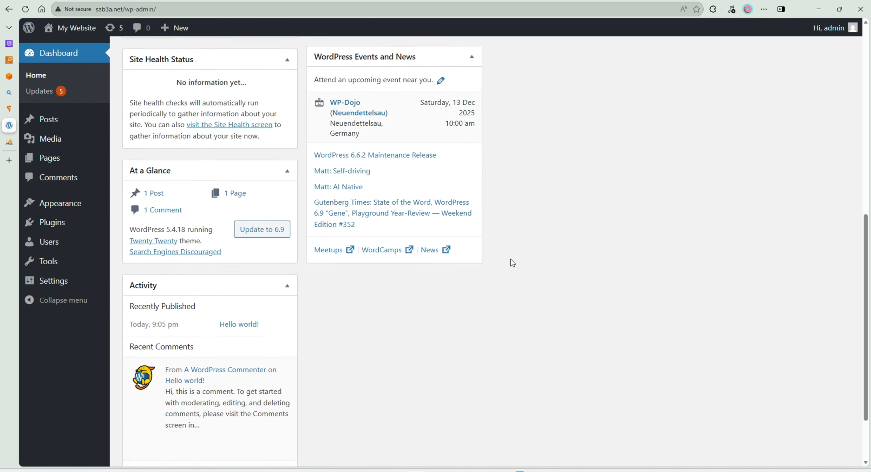
scroll(512, 262, "up", 8)
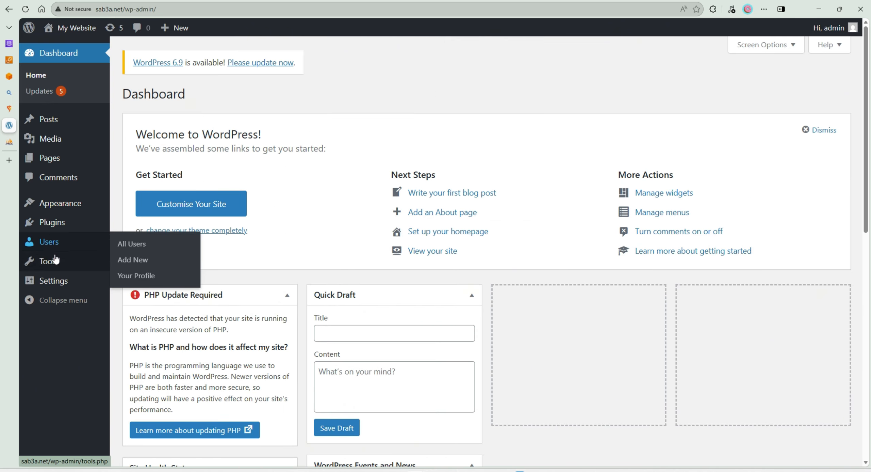
left_click(131, 207)
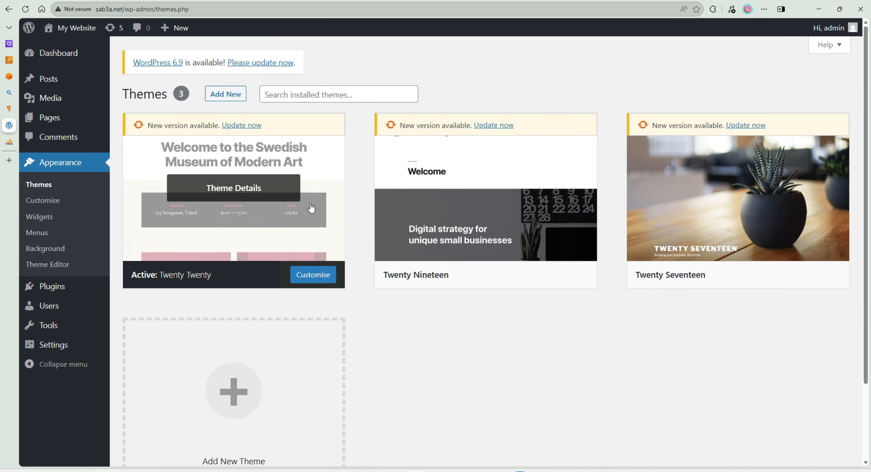
left_click(813, 274)
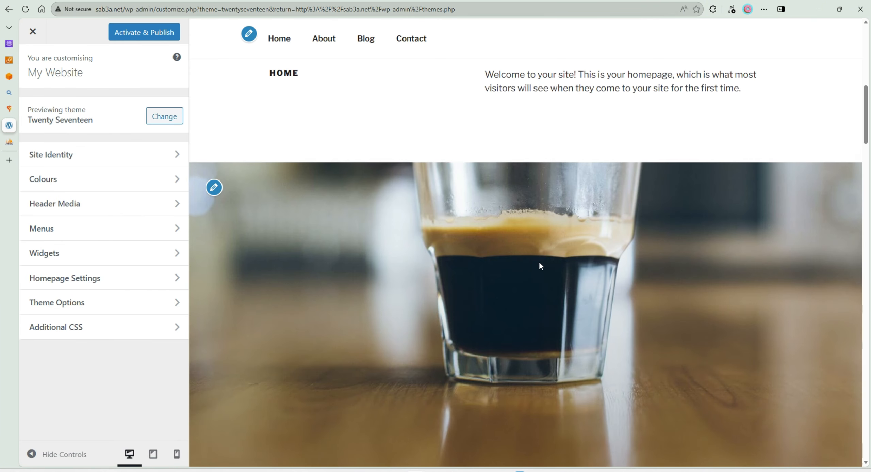
scroll(538, 262, "down", 12)
key("alt+Left")
left_click(763, 279)
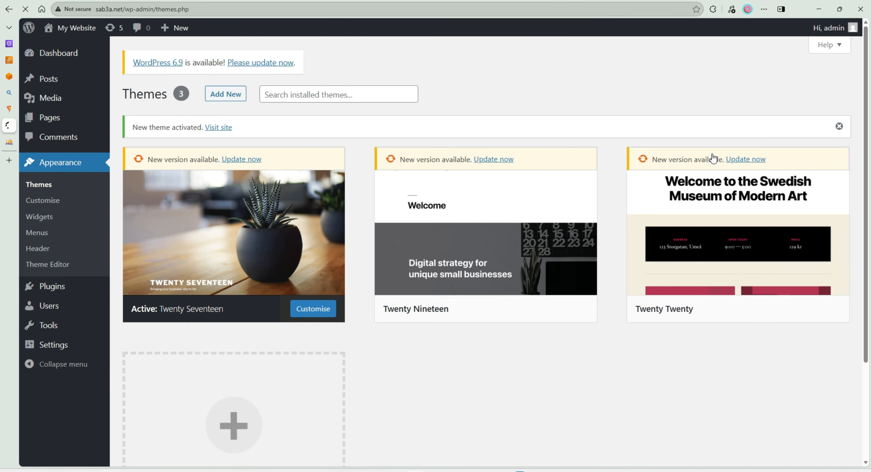
mouse_move(62, 32)
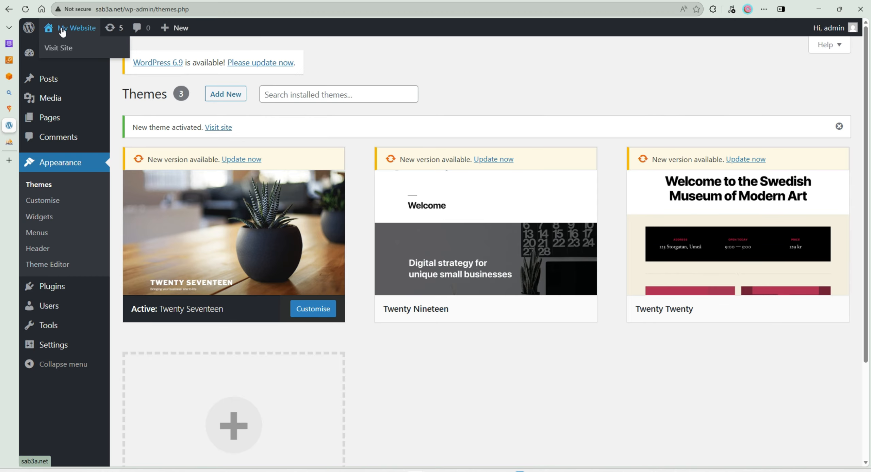
left_click(65, 47)
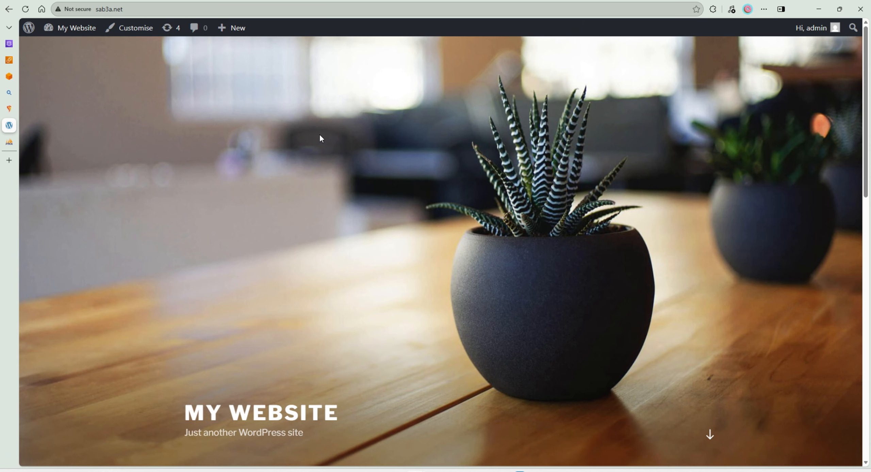
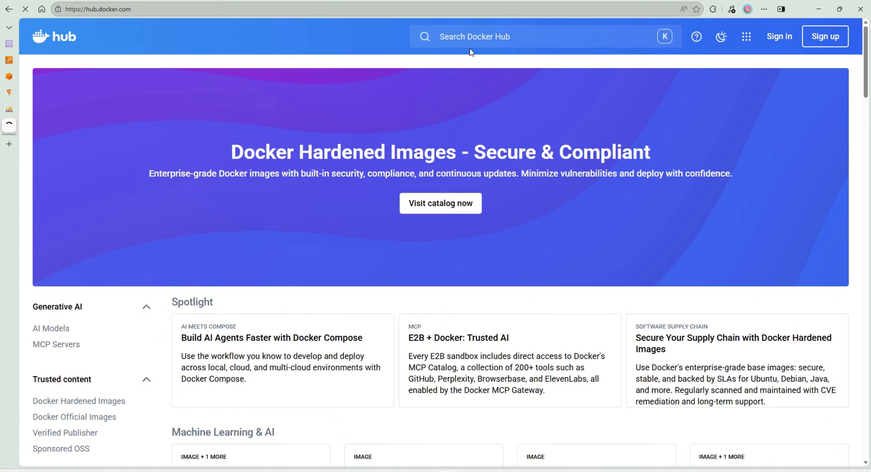
- Search Docker Hub for monica:latest and open the official monica image page
left_click(473, 39)
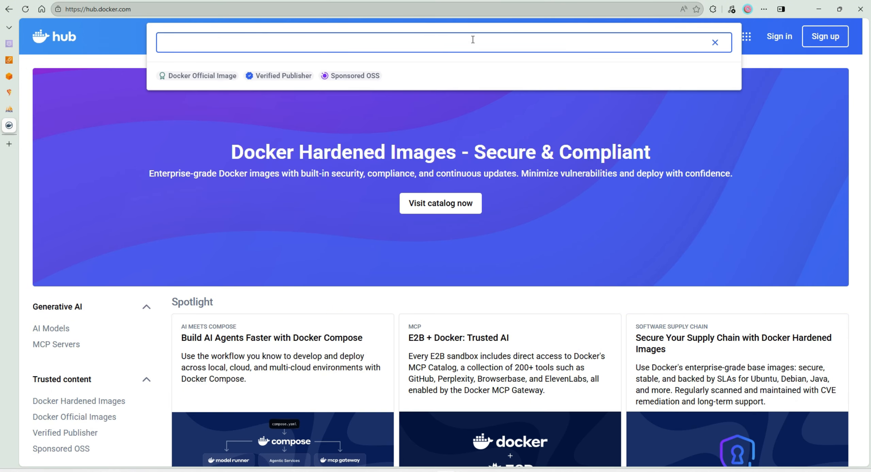
type("monica")
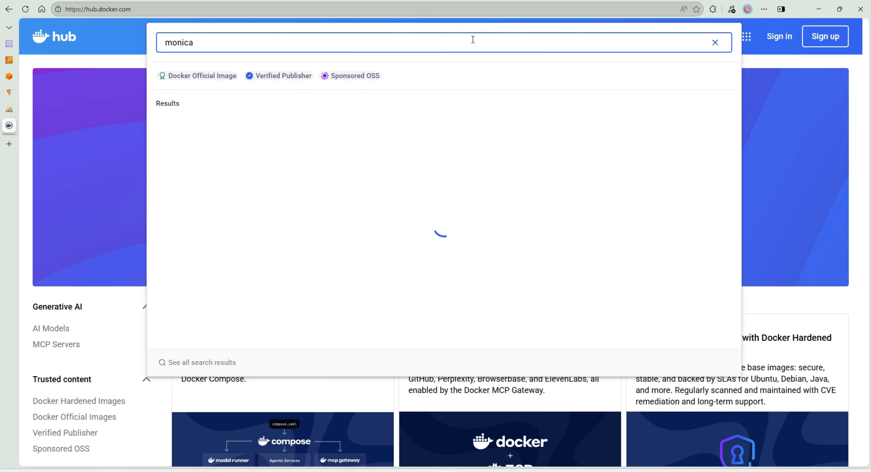
type(":latest")
key("Return")
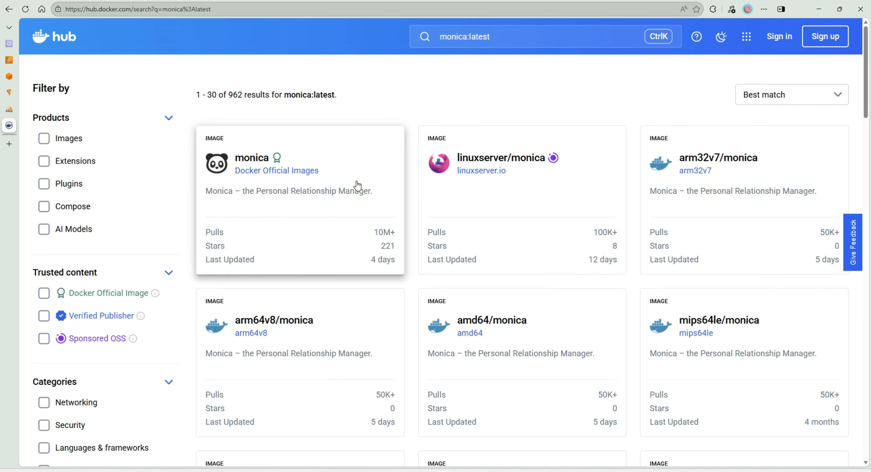
left_click(307, 196)
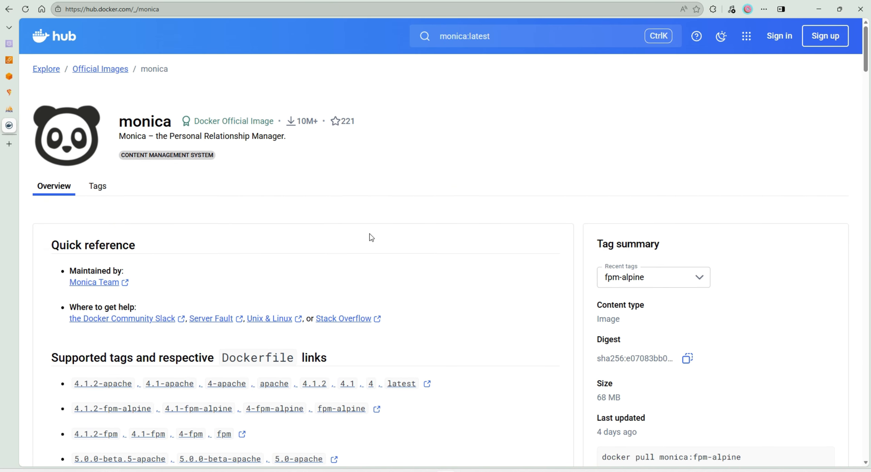
- Copy the app service's environment variables, APP_KEY through DB_PASSWORD, from the Apache version's compose.yaml example
scroll(370, 237, "down", 2)
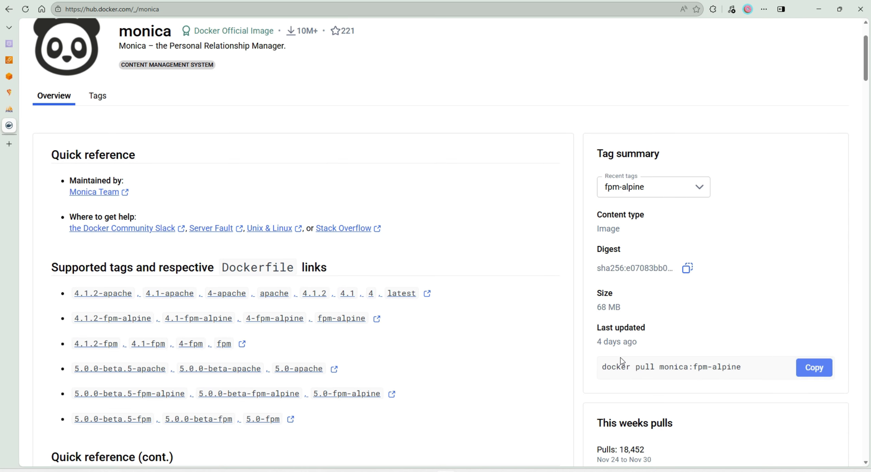
scroll(417, 321, "up", 2)
scroll(272, 238, "down", 20)
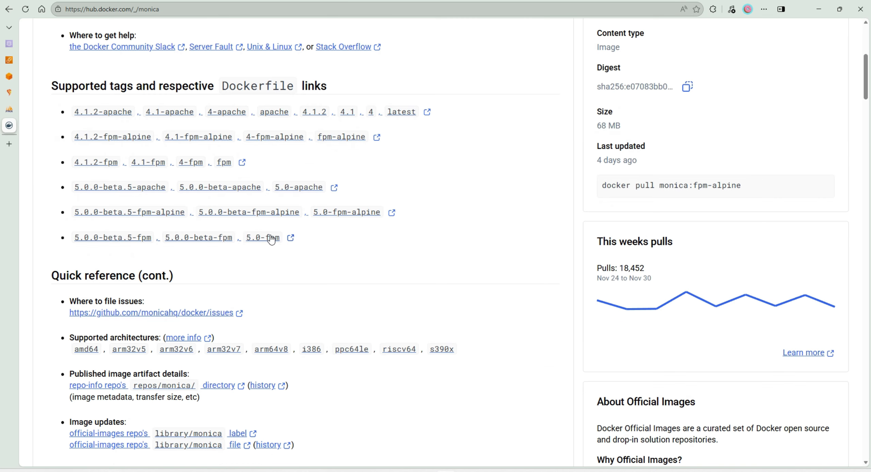
scroll(267, 267, "down", 1)
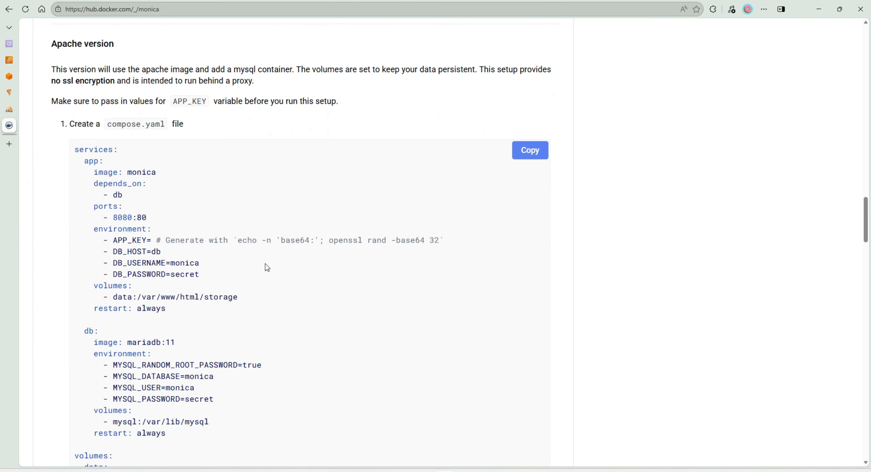
left_click_drag(202, 278, 86, 244)
right_click(86, 245)
left_click(121, 251)
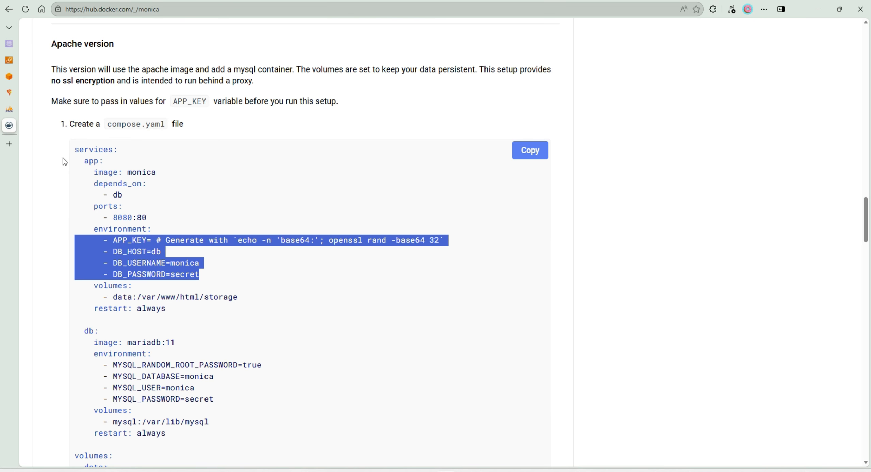
- Switch to CapRover, create an app named monica without persistent data under root, and look over its HTTP settings
left_click(10, 97)
left_click(739, 80)
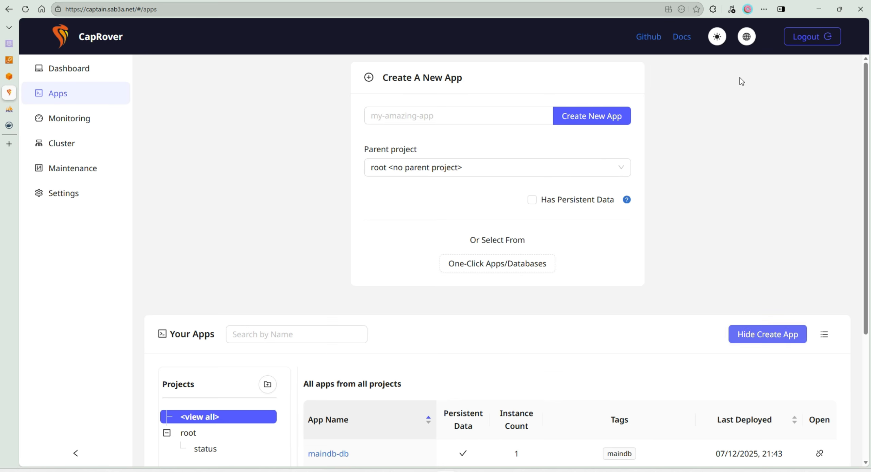
left_click(443, 113)
type("monica")
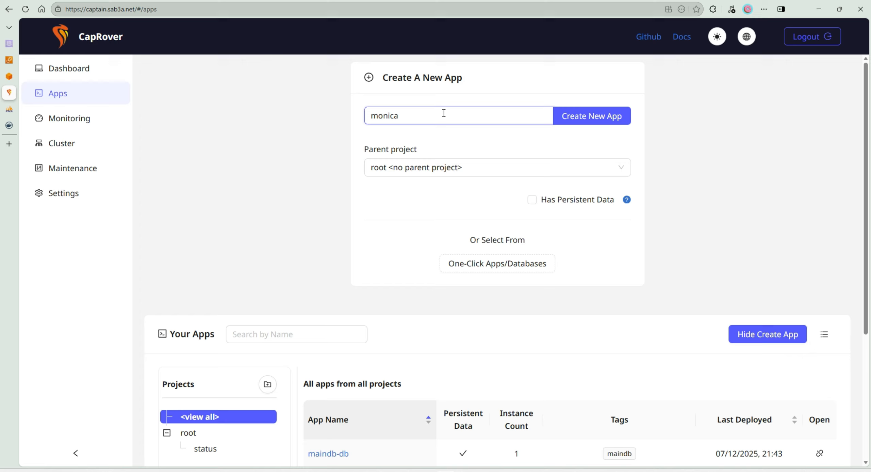
left_click(605, 117)
scroll(400, 357, "down", 5)
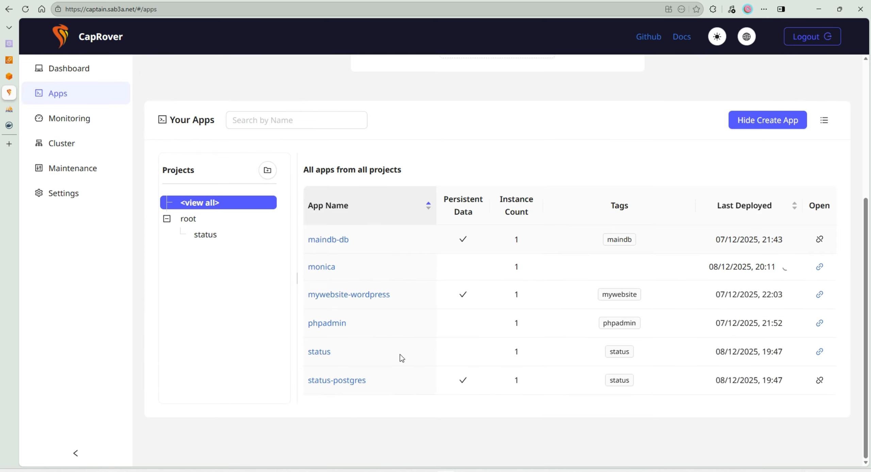
left_click(327, 267)
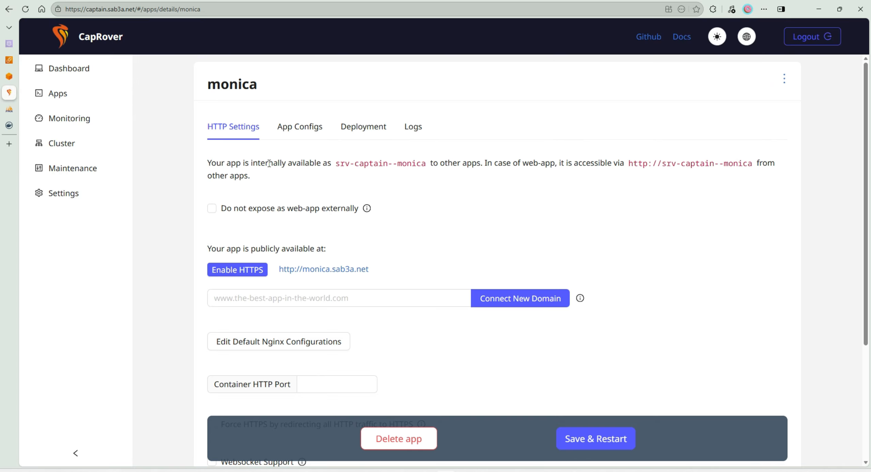
scroll(352, 238, "down", 4)
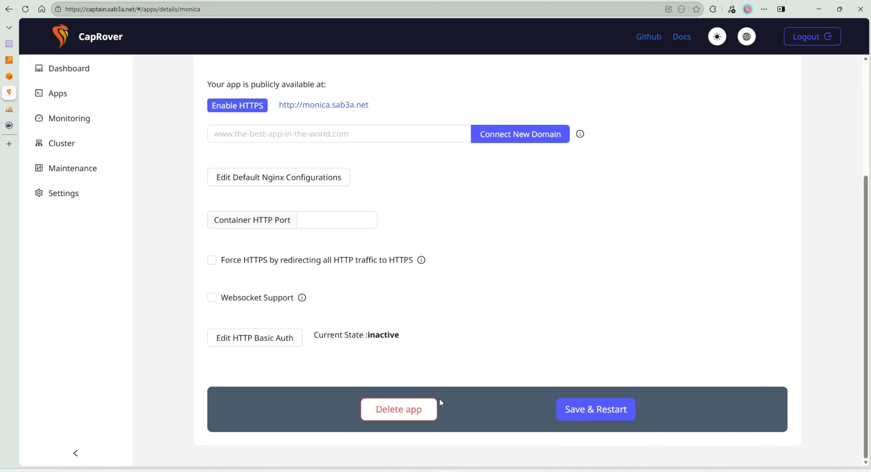
scroll(389, 309, "up", 1)
scroll(390, 309, "up", 4)
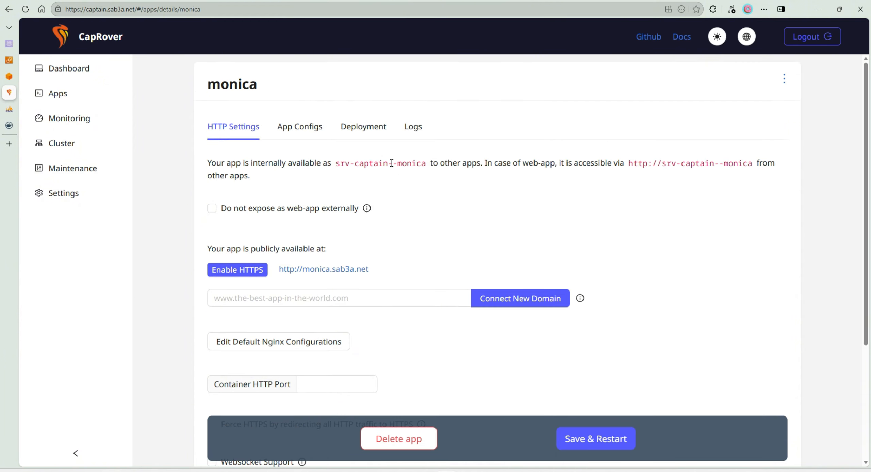
- Deploy the image monica:latest to the monica app by image name and check the build log
left_click(366, 132)
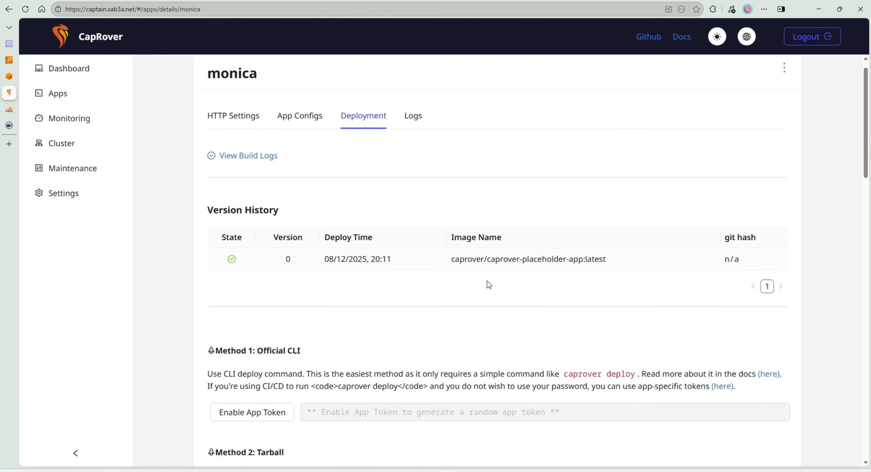
scroll(434, 288, "down", 15)
scroll(407, 330, "down", 7)
left_click(341, 315)
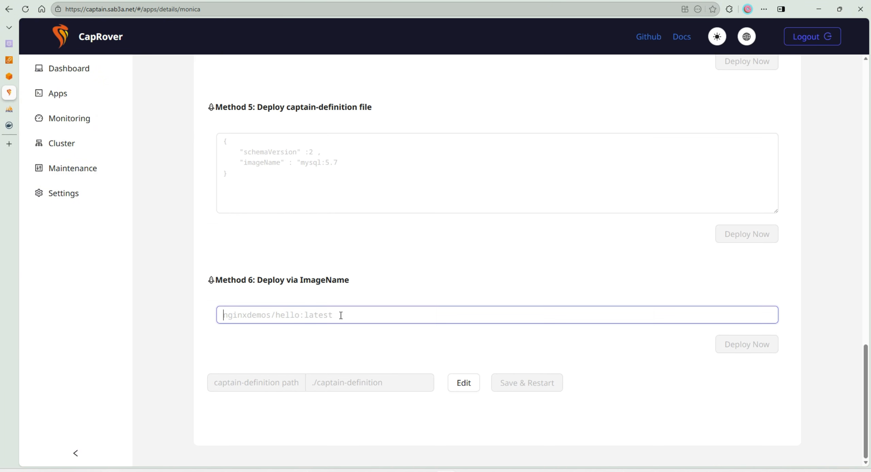
type("monica:")
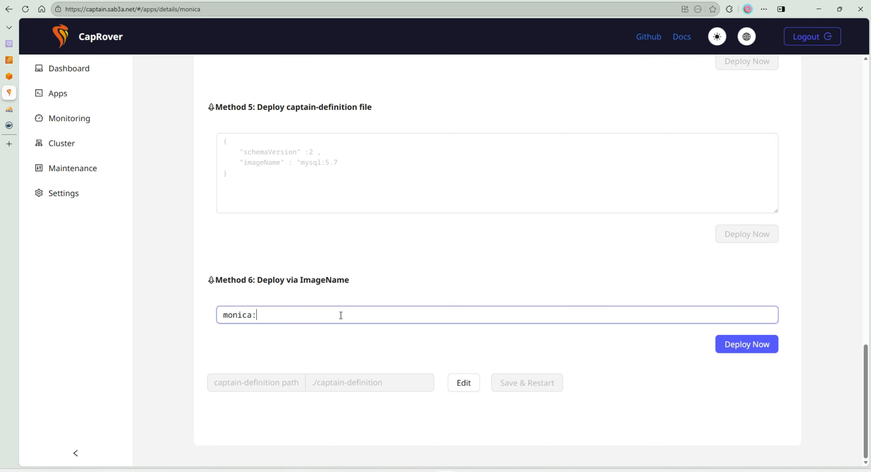
type("latest")
left_click(727, 348)
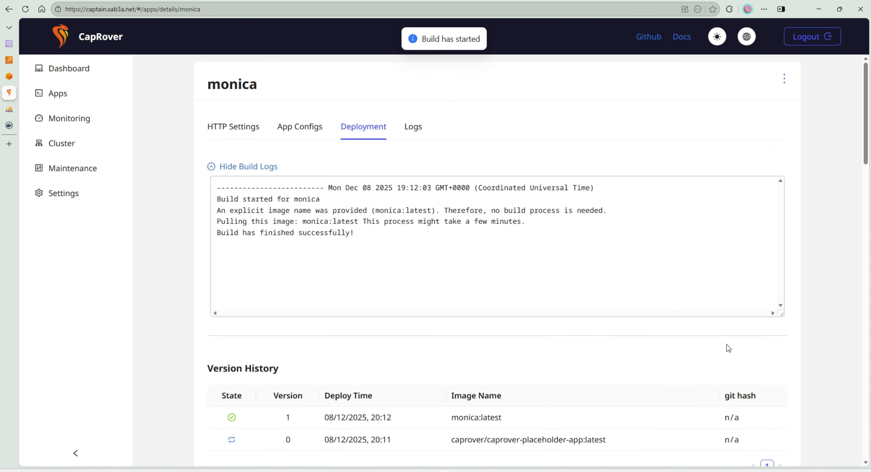
left_click_drag(360, 233, 233, 196)
left_click(475, 223)
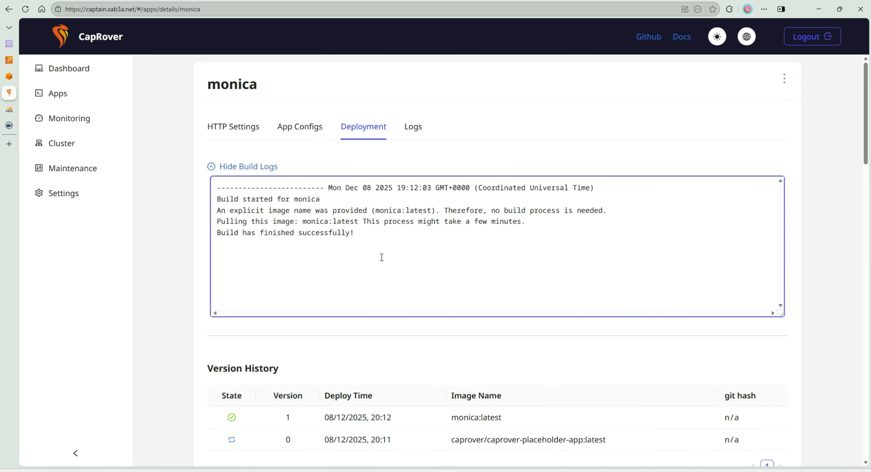
- Enable bulk editing of the monica app's environment variables and paste the copied block, including the database password
left_click(285, 126)
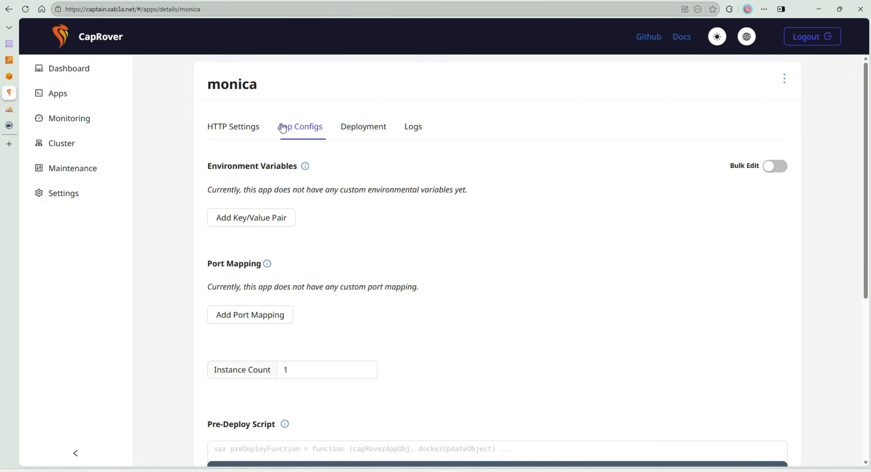
left_click(775, 166)
left_click(327, 212)
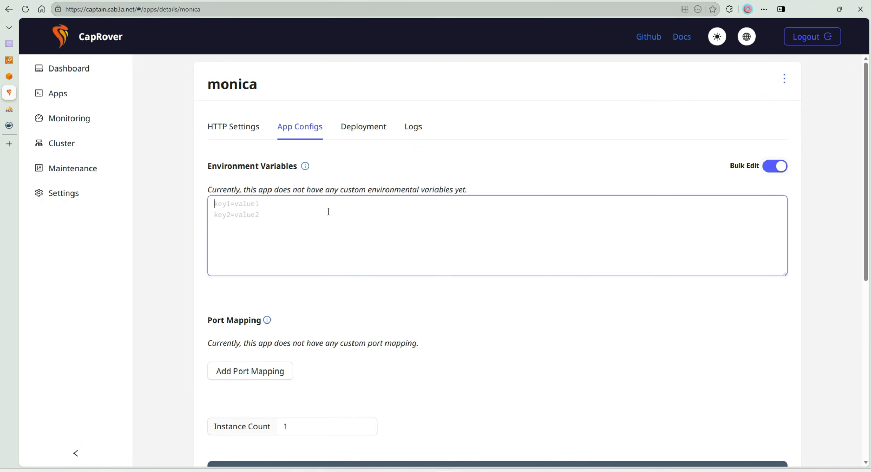
key("ctrl+v")
- Remove the leading dashes and indentation from the pasted variables so each line starts with its key
left_click(247, 203)
key("BackSpace")
key("BackSpace")
key("BackSpace")
key("BackSpace")
key("BackSpace")
key("BackSpace")
key("BackSpace")
key("BackSpace")
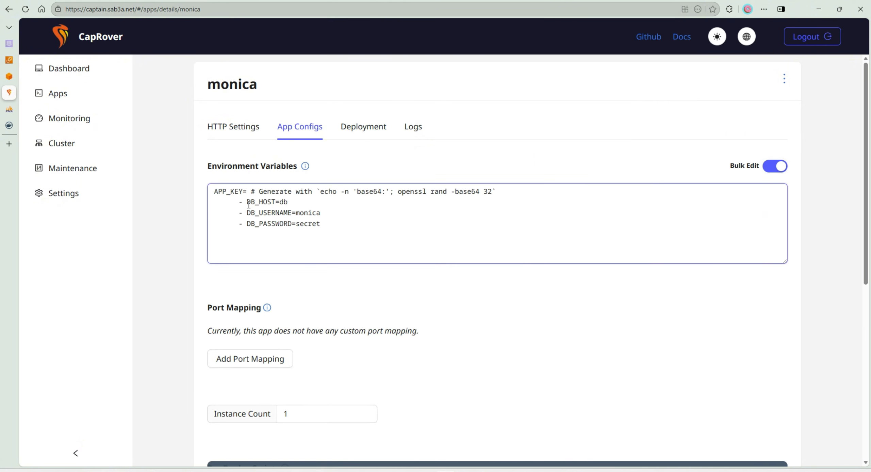
key("BackSpace")
key("BackSpace")
key("BackSpace")
key("BackSpace")
key("BackSpace")
key("BackSpace")
key("BackSpace")
key("BackSpace")
key("Down")
key("BackSpace")
key("BackSpace")
key("BackSpace")
key("BackSpace")
key("BackSpace")
key("BackSpace")
key("BackSpace")
key("BackSpace")
key("Delete")
key("Delete")
key("BackSpace")
key("BackSpace")
key("BackSpace")
key("BackSpace")
key("BackSpace")
key("BackSpace")
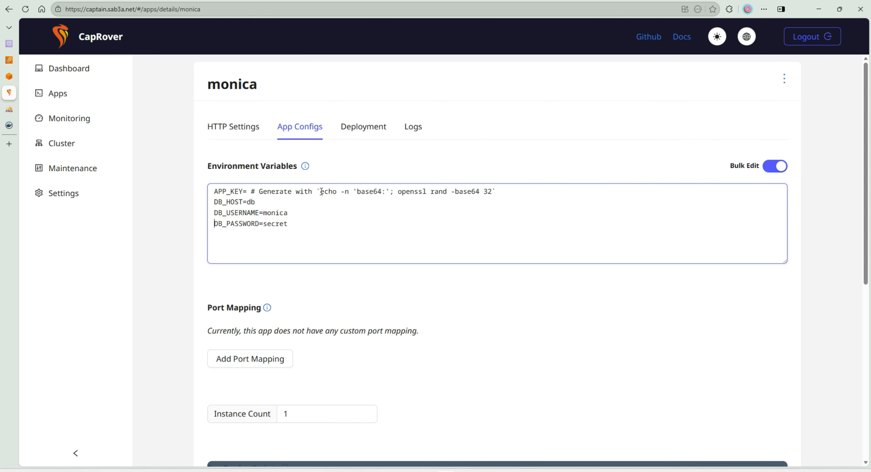
- Copy the key-generation command from the APP_KEY line and run echo -n 'base64:'; openssl rand -base64 32 in the WSL terminal
left_click_drag(321, 192, 493, 190)
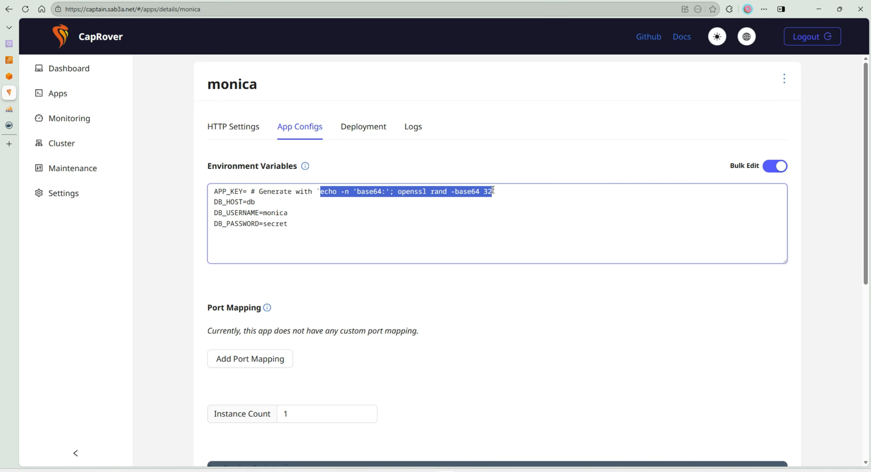
right_click(492, 191)
left_click(510, 248)
key("alt+Tab")
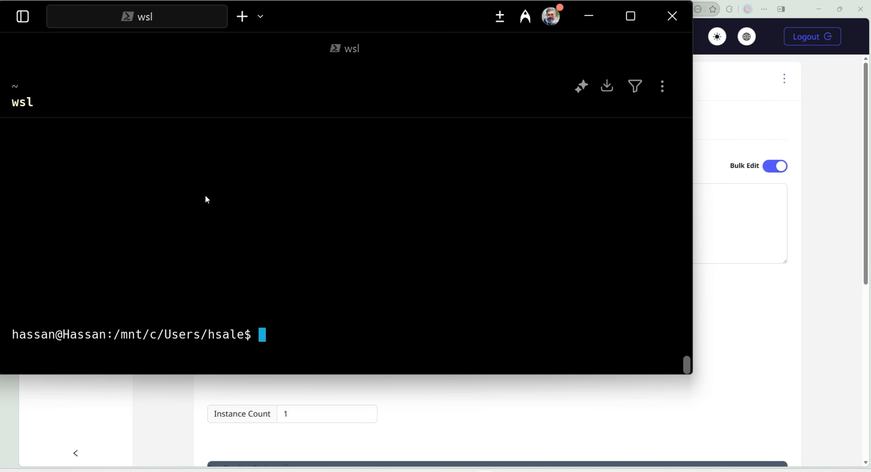
key("ctrl+v")
key("Return")
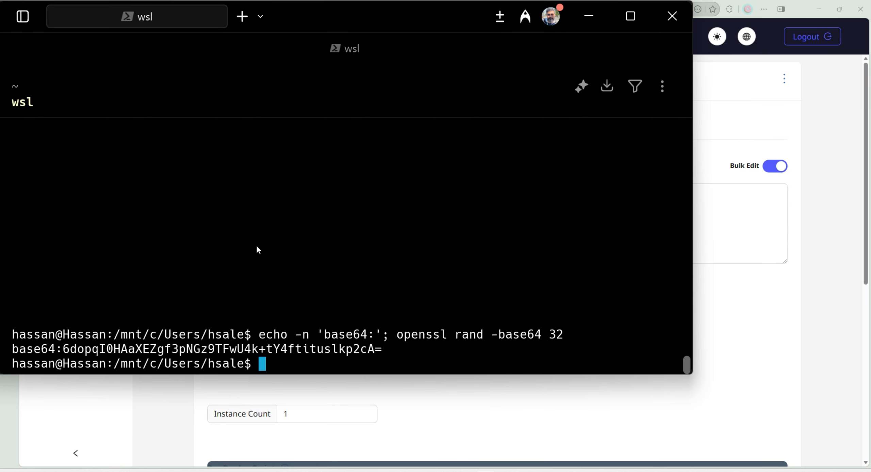
- Replace the APP_KEY comment with the application key generated in the terminal, and clear the DB_HOST value
left_click_drag(382, 350, 12, 349)
key("ctrl+c")
key("alt+Tab")
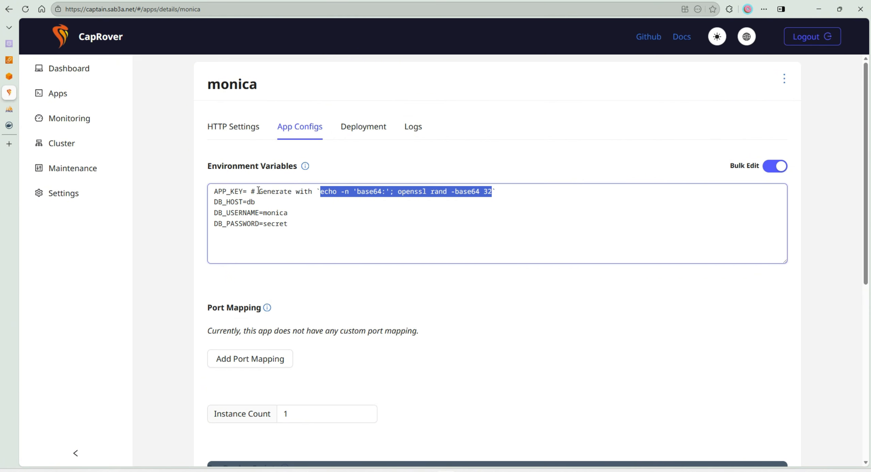
left_click_drag(252, 189, 562, 194)
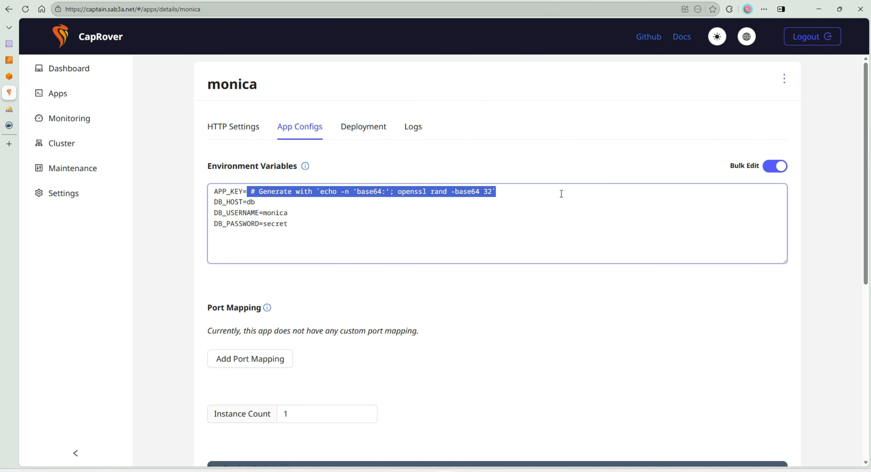
key("ctrl+v")
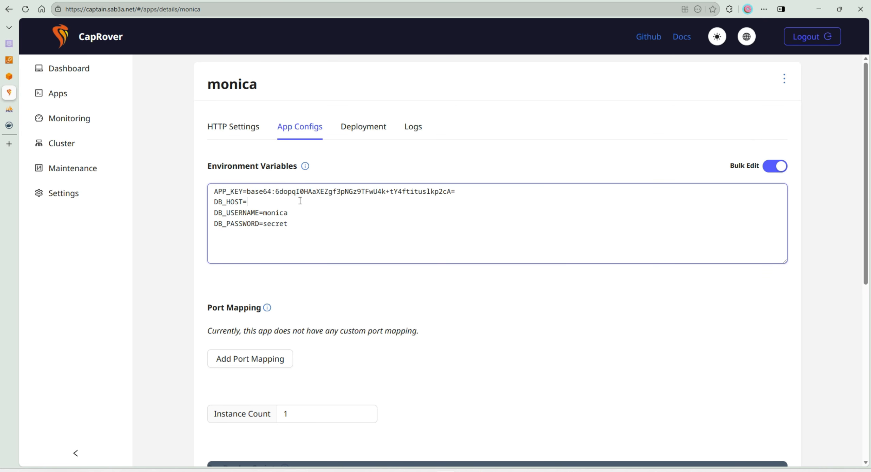
- Add DB_DATABASE=monica, replace the DB_USERNAME value, and save and restart the monica app
double_click(276, 214)
left_click(293, 229)
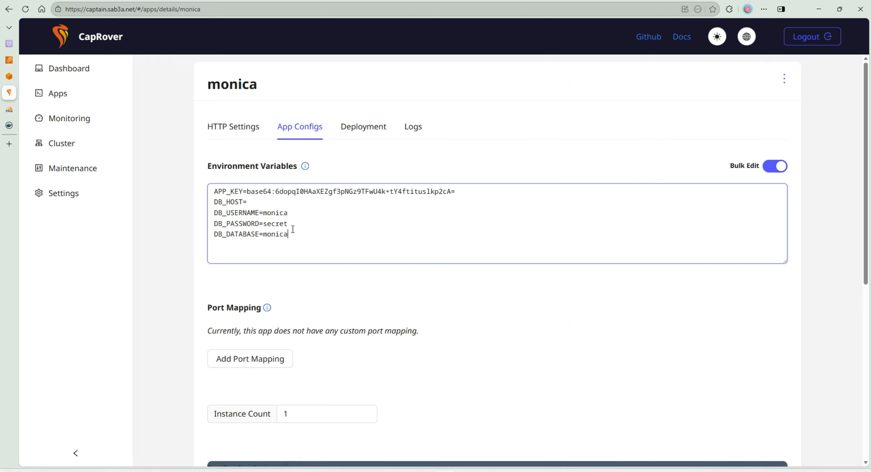
double_click(271, 213)
type("root")
scroll(294, 219, "down", 10)
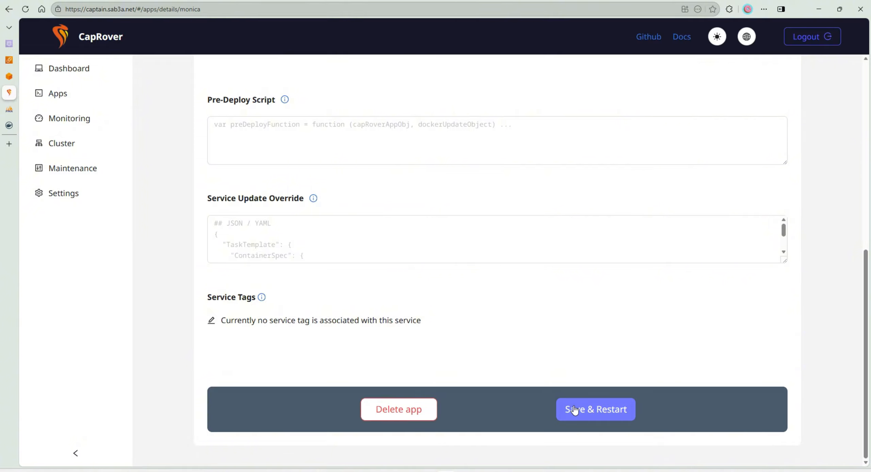
left_click(574, 408)
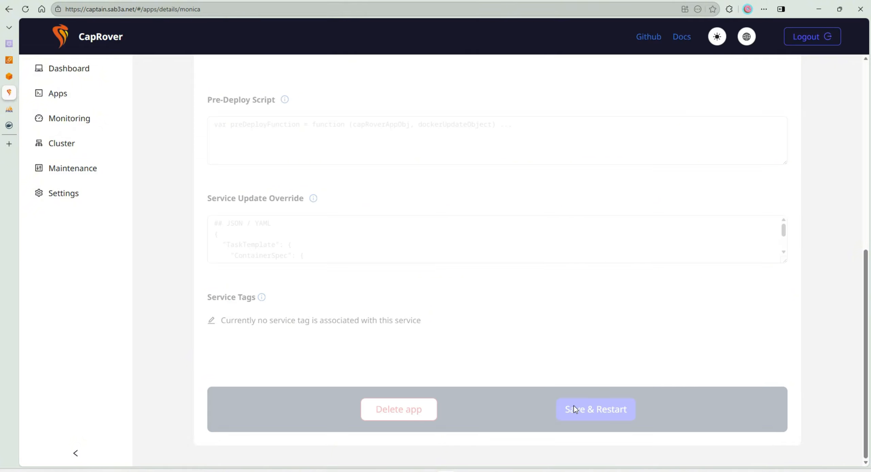
- Copy the maindb-db app's internal host name srv-captain--maindb-db and open its environment variables to check the MySQL root password
left_click(60, 98)
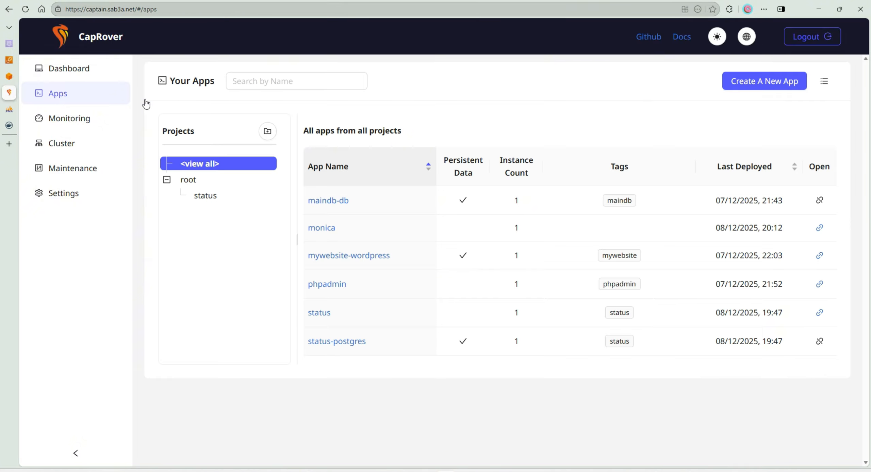
left_click(327, 200)
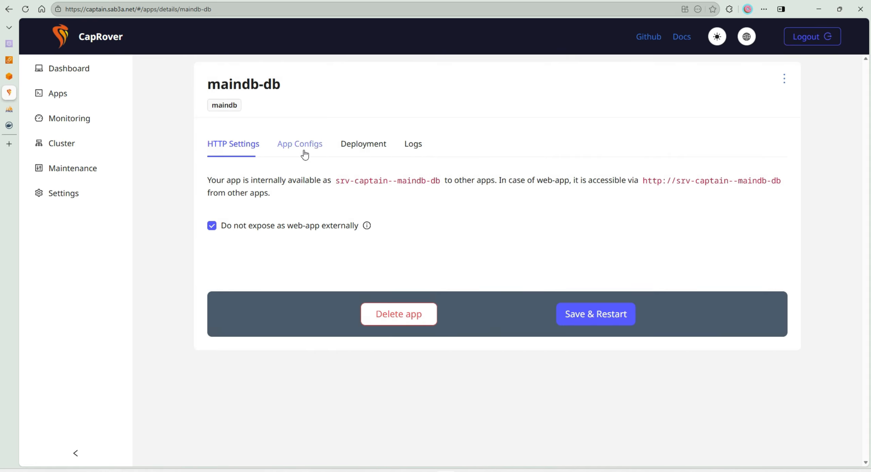
left_click_drag(441, 180, 334, 180)
right_click(351, 182)
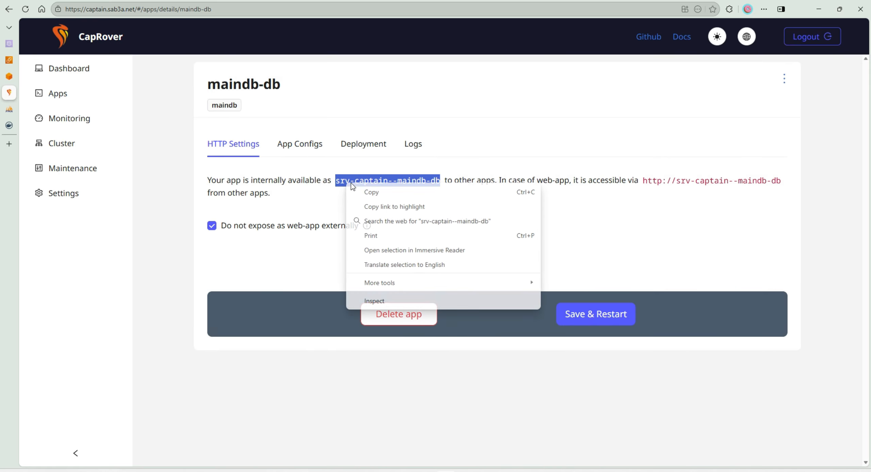
left_click(371, 192)
left_click(300, 143)
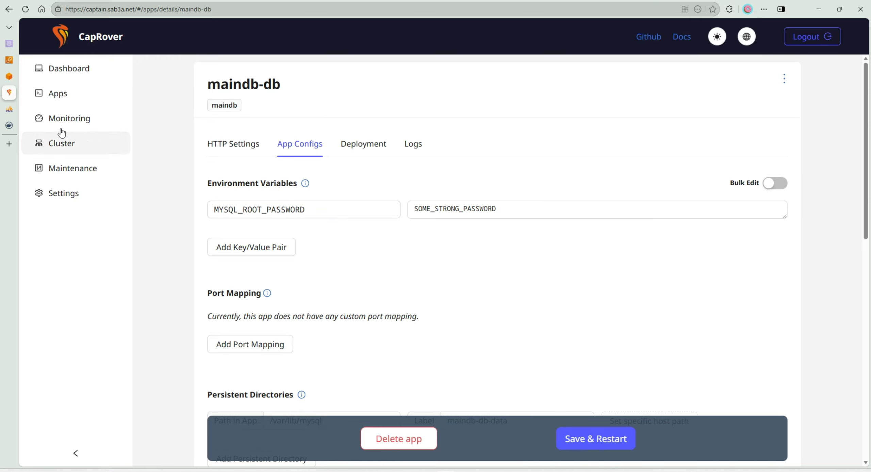
- Set the DB_HOST environment variable of the monica app to srv-captain--maindb-db
left_click(59, 97)
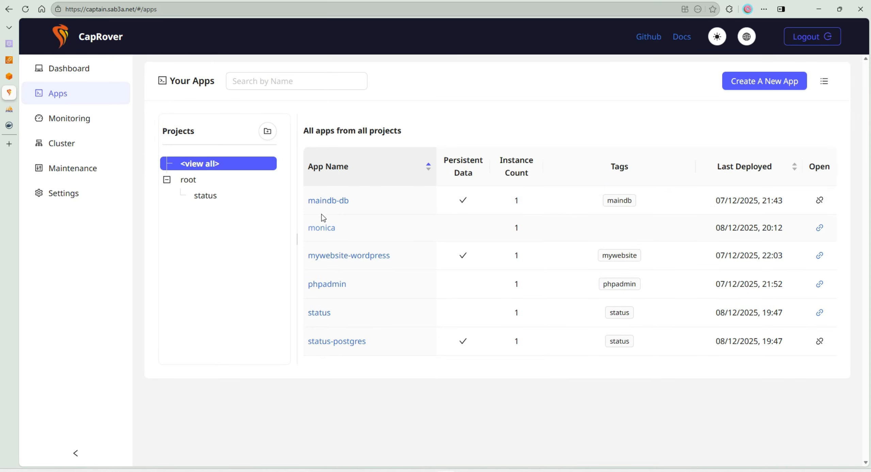
left_click(321, 228)
left_click(288, 128)
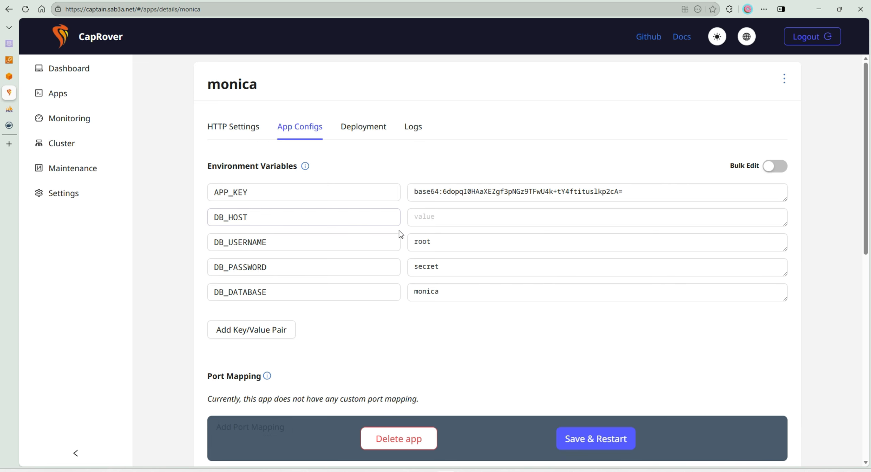
left_click(439, 216)
key("ctrl+v")
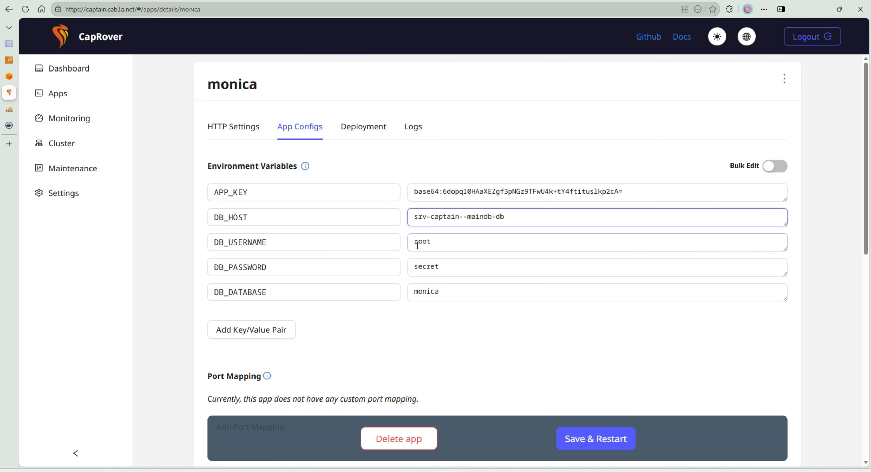
- Replace the DB_PASSWORD value with the MySQL root password and save and restart the monica app
double_click(425, 267)
type("s")
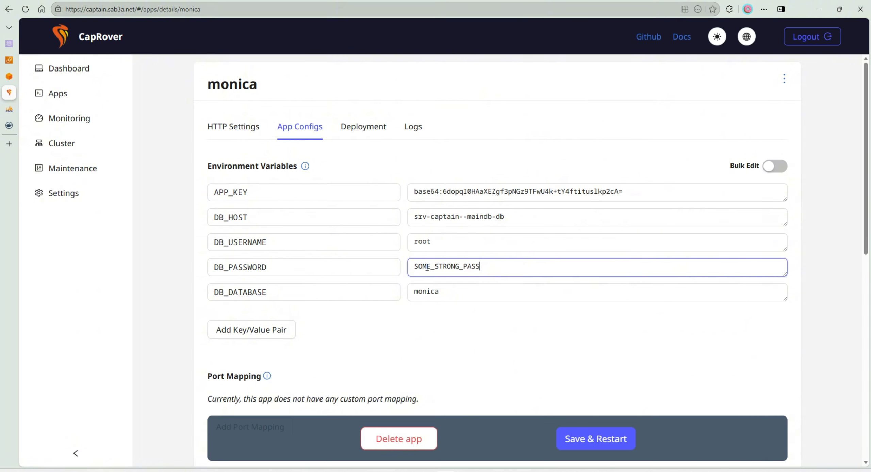
left_click(583, 434)
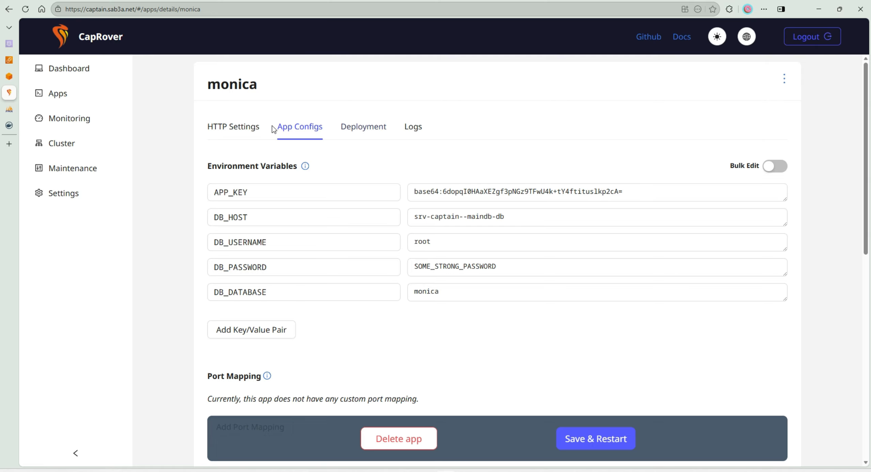
- Examine the monica app's version history and its application logs for the database connection and migrations
left_click(351, 130)
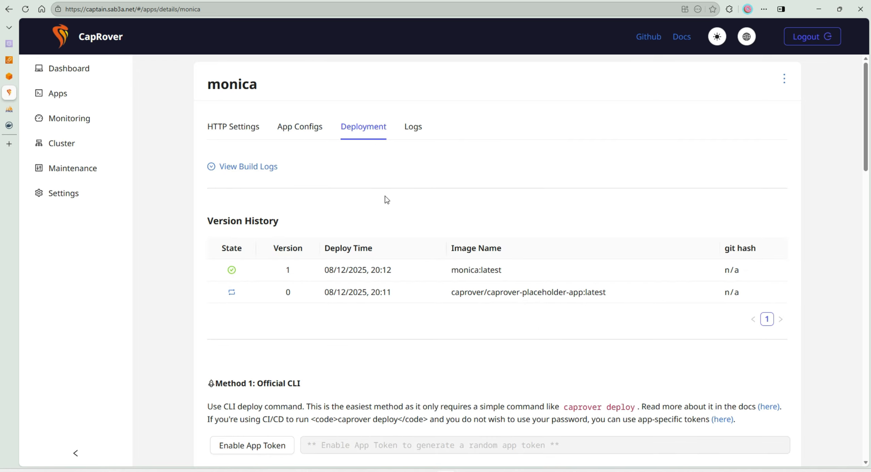
left_click(403, 127)
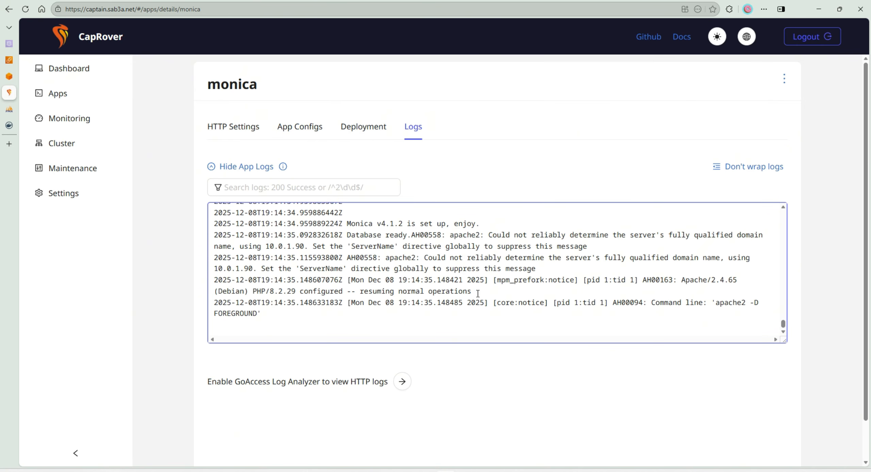
scroll(477, 300, "up", 5)
scroll(479, 301, "down", 3)
scroll(578, 277, "up", 10)
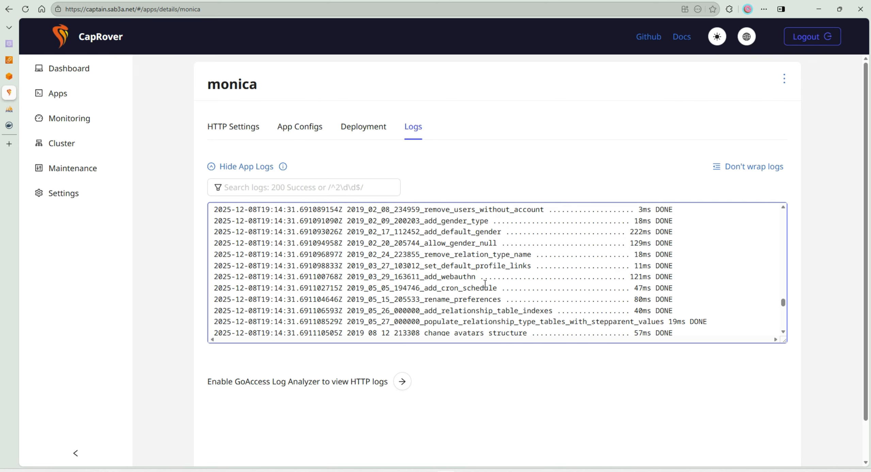
scroll(537, 274, "up", 15)
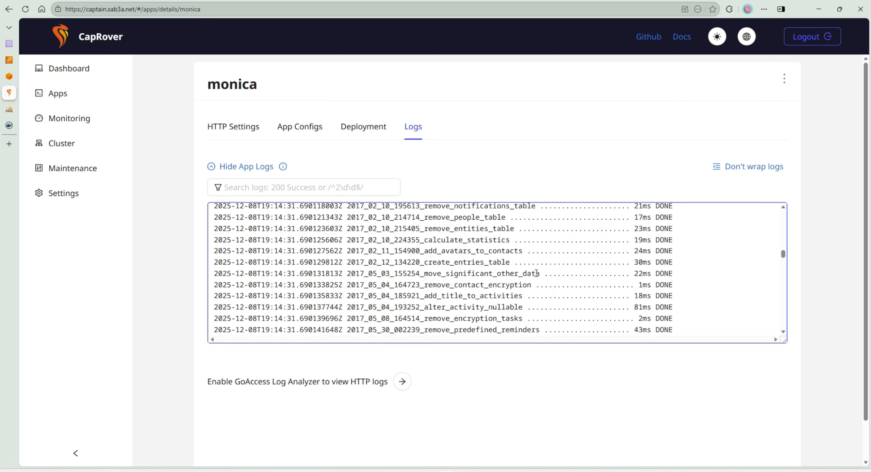
scroll(541, 276, "up", 8)
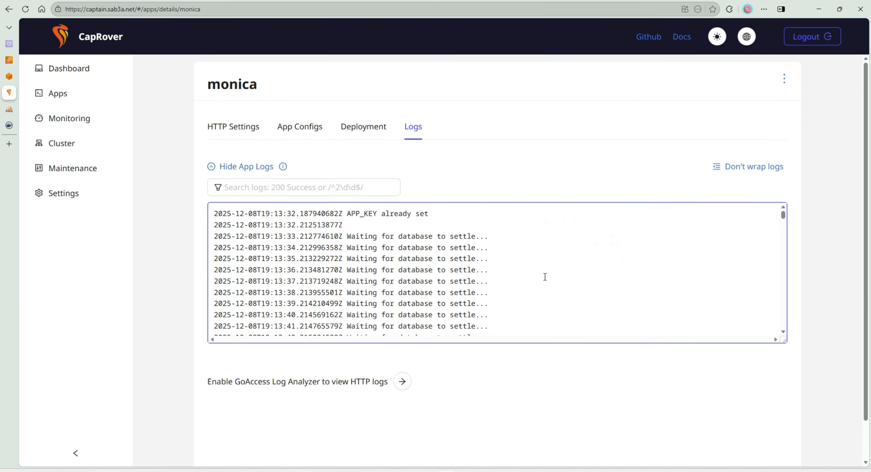
scroll(546, 277, "down", 10)
scroll(548, 272, "down", 10)
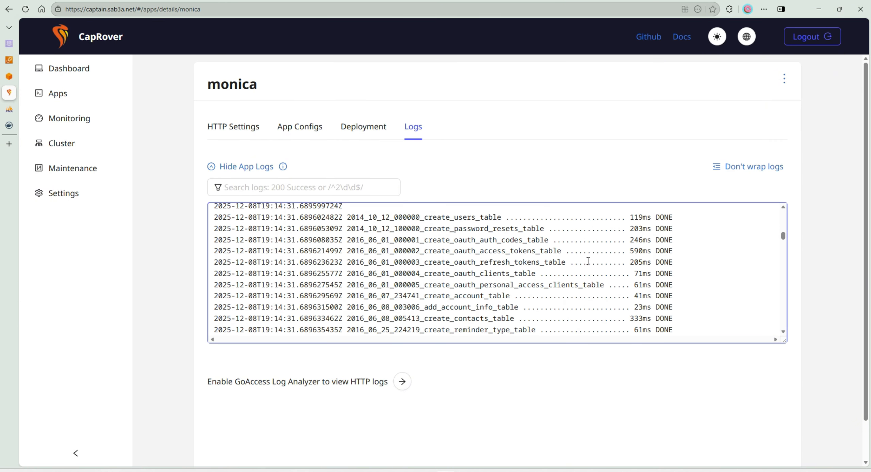
double_click(472, 262)
left_click_drag(472, 258, 432, 379)
left_click(423, 321)
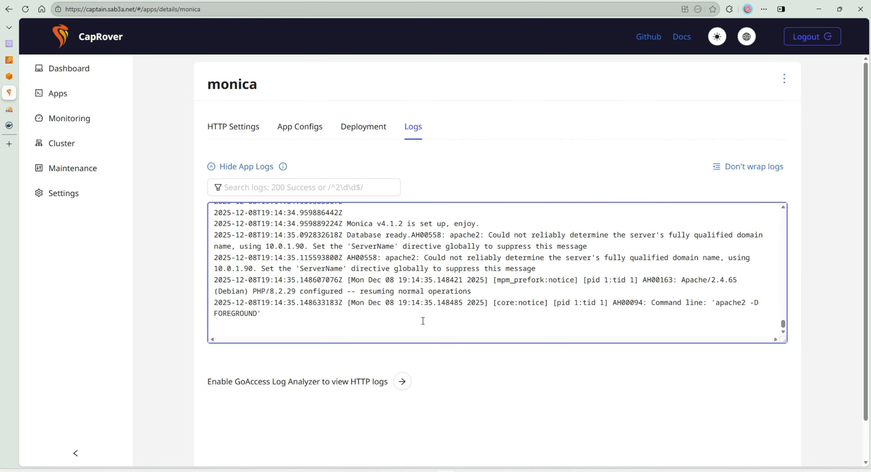
- Force HTTPS by redirecting all HTTP traffic for the monica app, and save and restart it
left_click(227, 126)
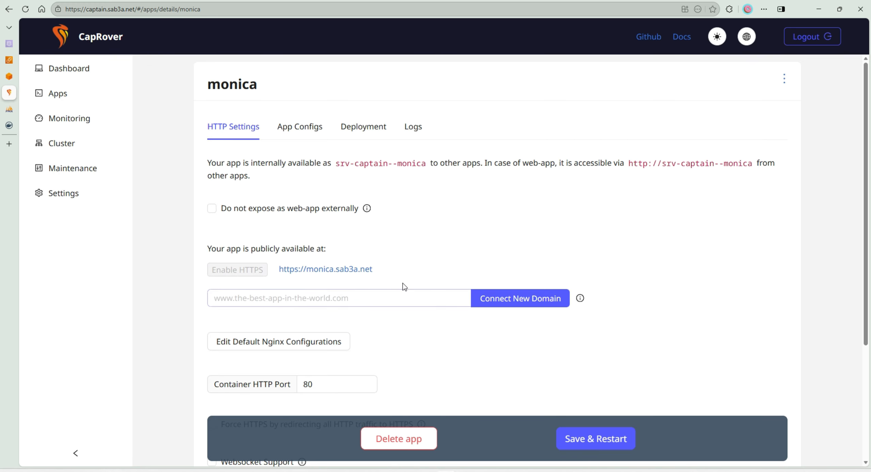
scroll(323, 315, "down", 5)
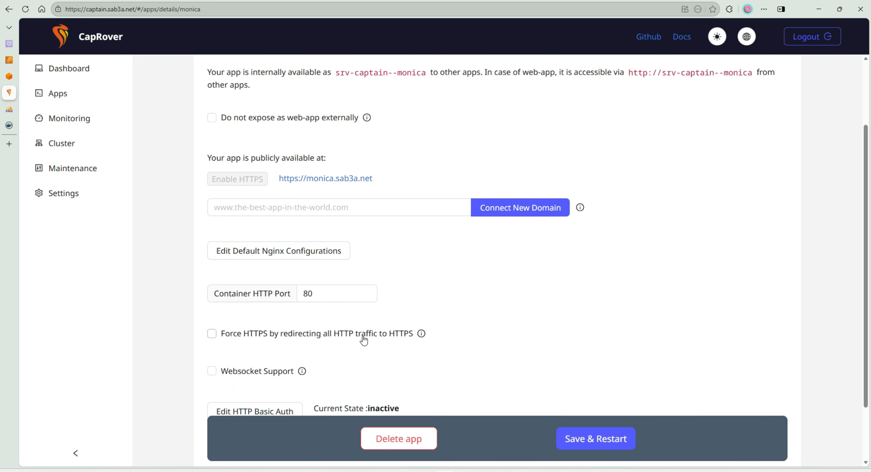
left_click(302, 267)
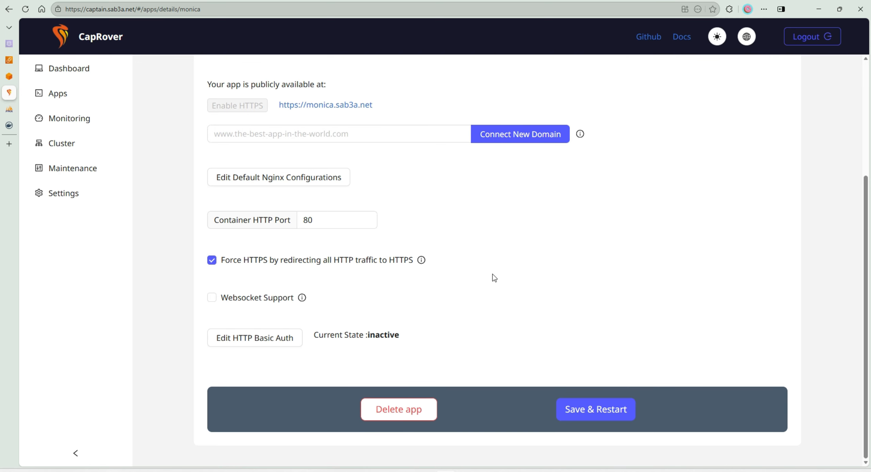
left_click(597, 400)
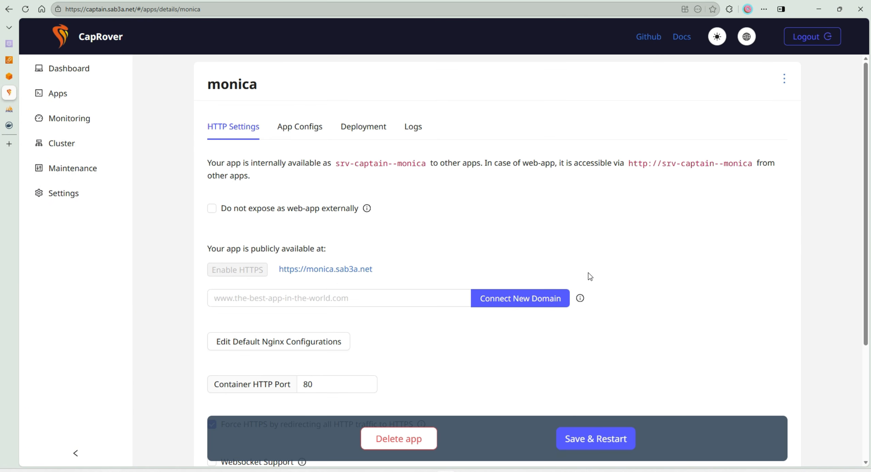
left_click(320, 269)
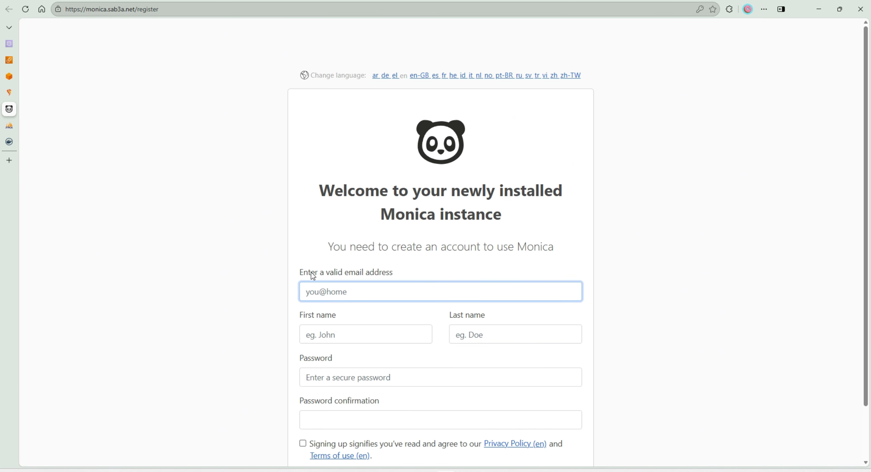
type("test@test.com")
key("Tab")
type("test")
key("Tab")
type("test")
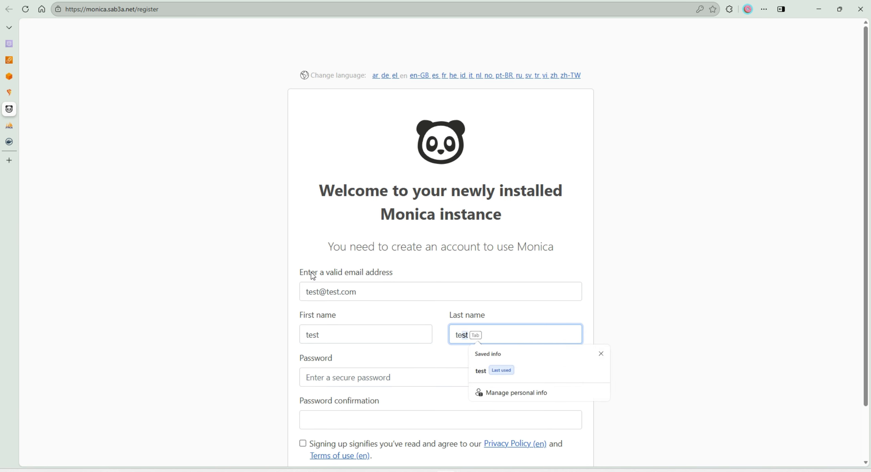
- Enter and confirm the account password, accept the privacy policy and terms, and try to register the account
key("Tab")
type("tes•••••••")
key("Tab")
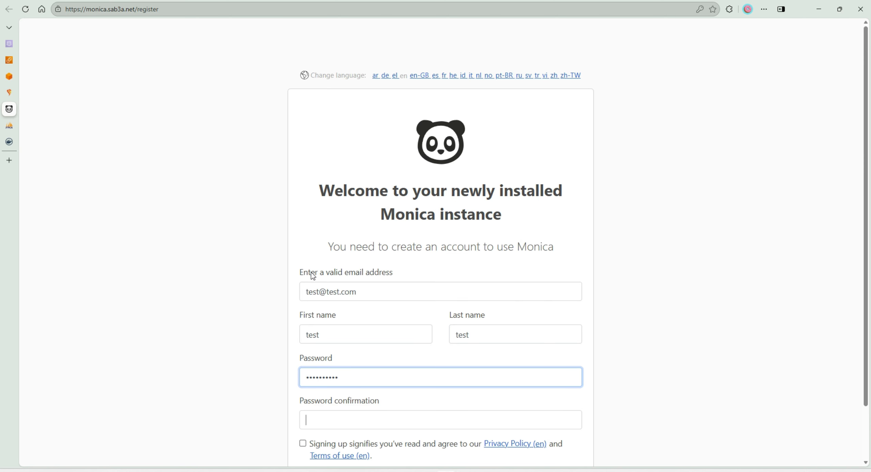
type("••••••••••")
scroll(264, 286, "down", 2)
left_click(303, 381)
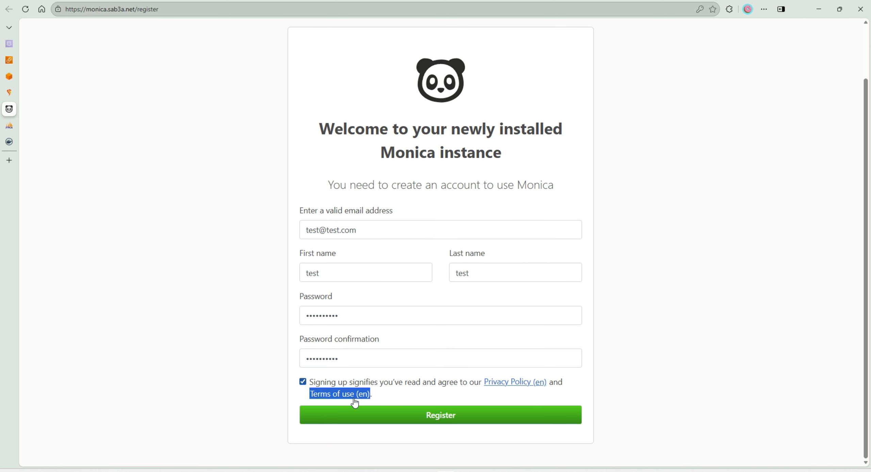
left_click(400, 411)
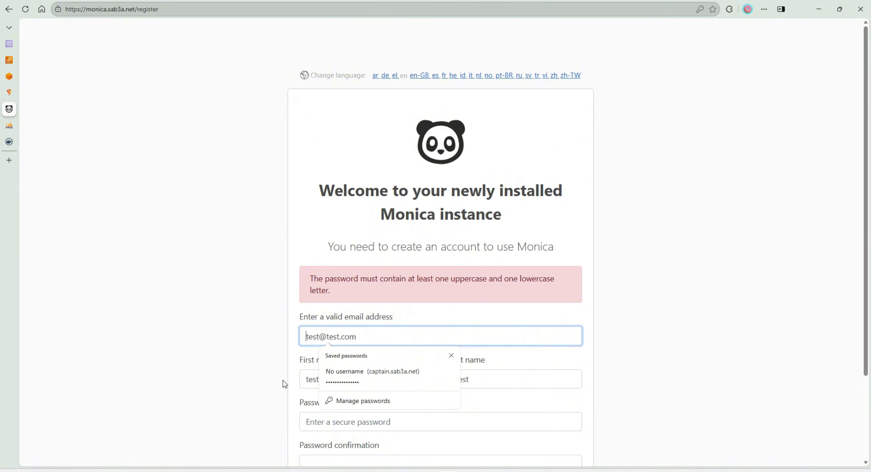
- Enter and confirm a password with uppercase and lowercase letters, accept the terms, register, and decline saving the password in the browser
scroll(283, 380, "down", 3)
left_click(334, 317)
type("•••••••••")
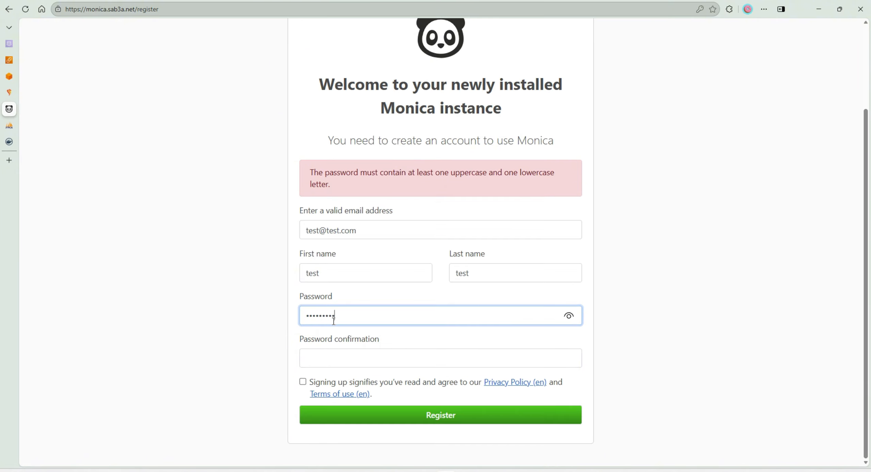
type("•")
key("Tab")
type("•")
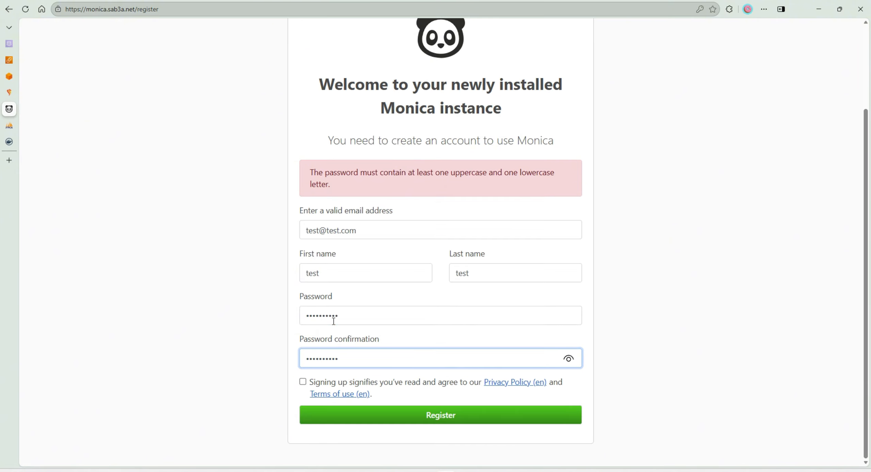
left_click(303, 381)
left_click(348, 412)
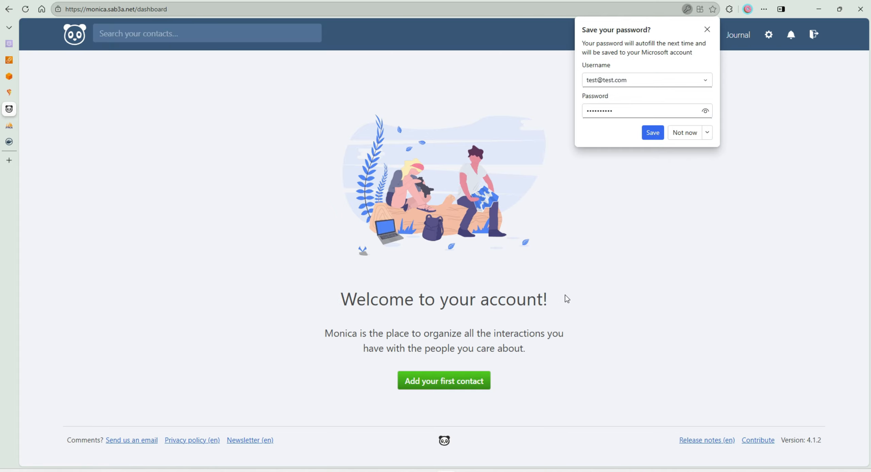
left_click(707, 30)
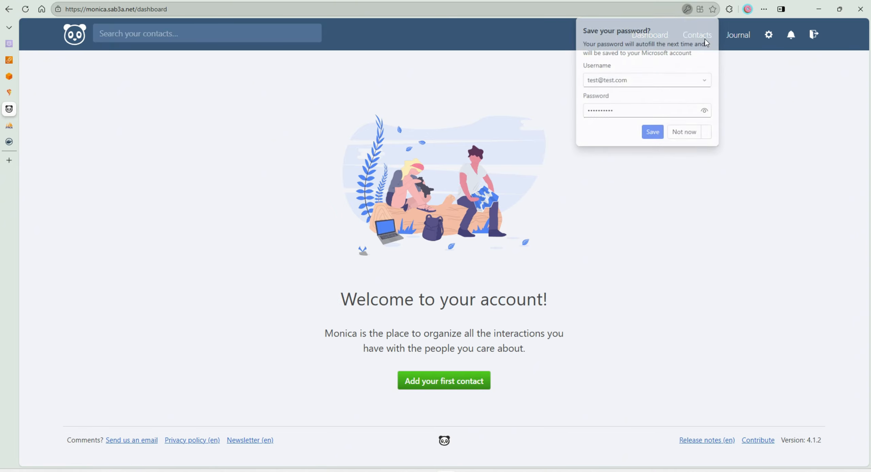
- Start adding the first contact and fill in its first, middle and last names and nickname
left_click(447, 387)
type("TEST")
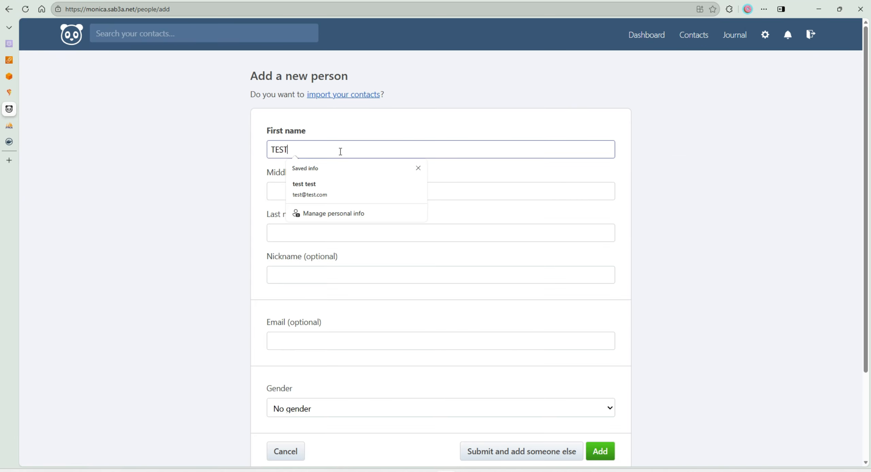
left_click(314, 194)
type("D")
left_click(298, 227)
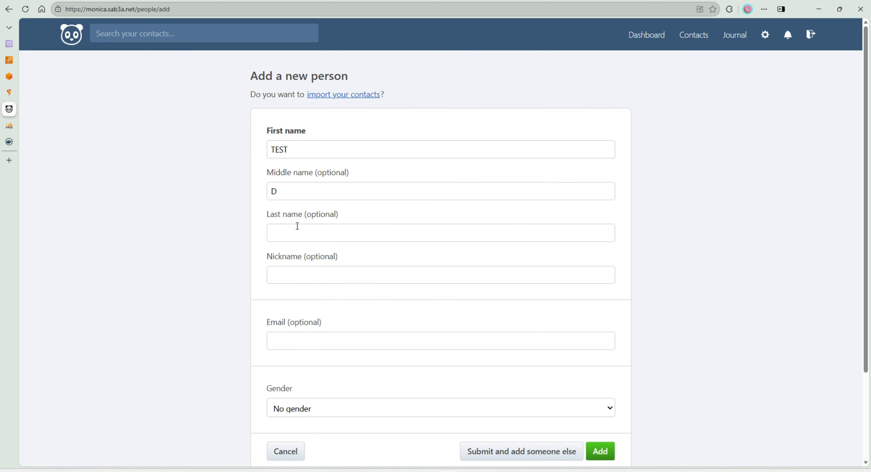
type("D")
left_click(291, 287)
type("D")
- Fill in the contact's e-mail, set the gender to Man, and add the contact
scroll(291, 287, "down", 3)
left_click(286, 235)
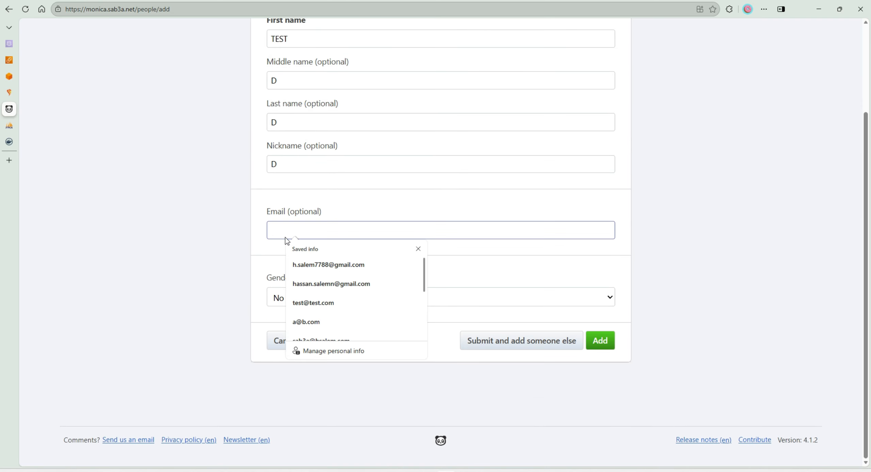
type("a@b.com")
left_click(320, 298)
left_click(320, 331)
left_click(600, 341)
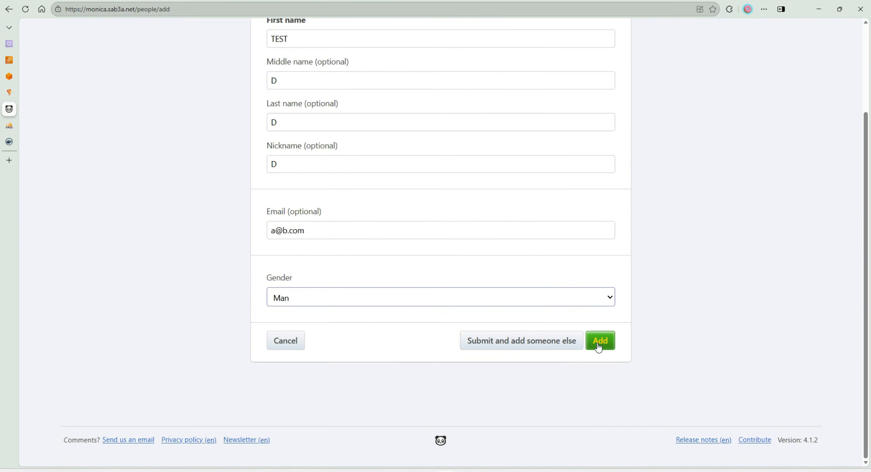
scroll(466, 281, "down", 8)
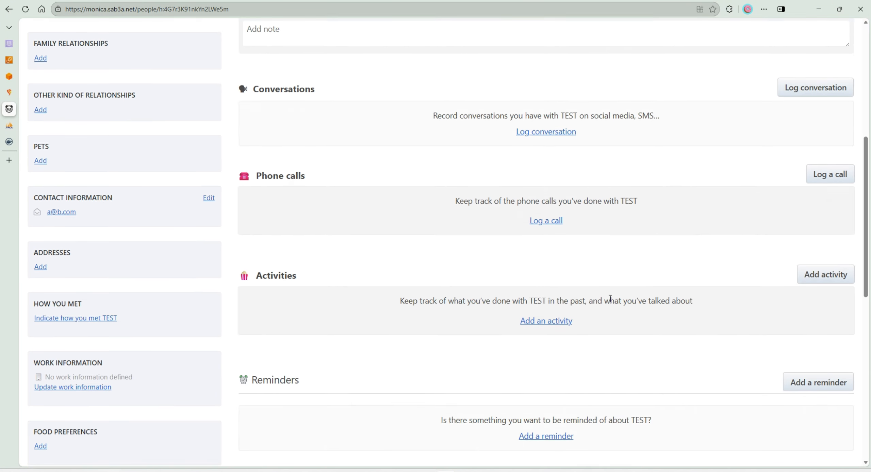
scroll(554, 350, "up", 12)
left_click(38, 414)
- Rate the day as bad with the sad face in the journal, with the comment asdfasdf, and save it
left_click(734, 35)
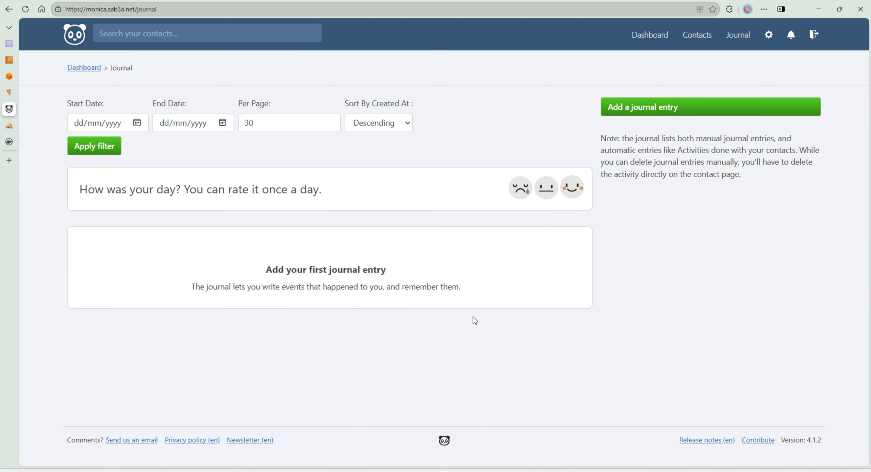
left_click(517, 188)
type("asdfasdf")
left_click(578, 296)
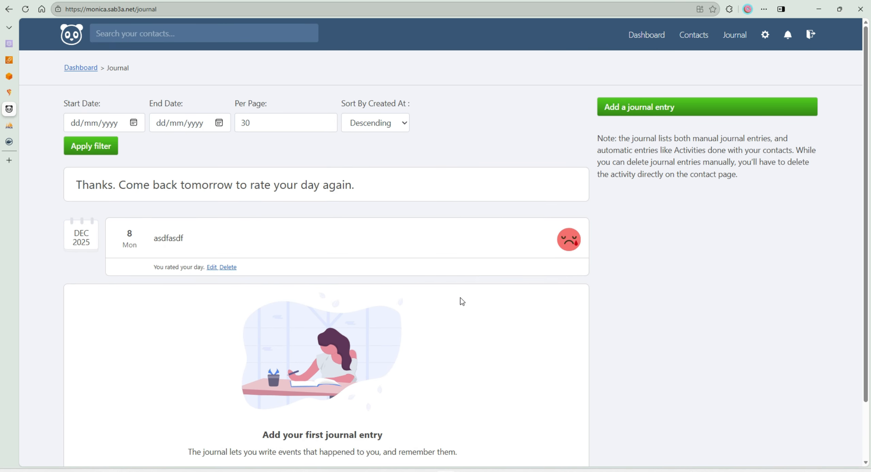